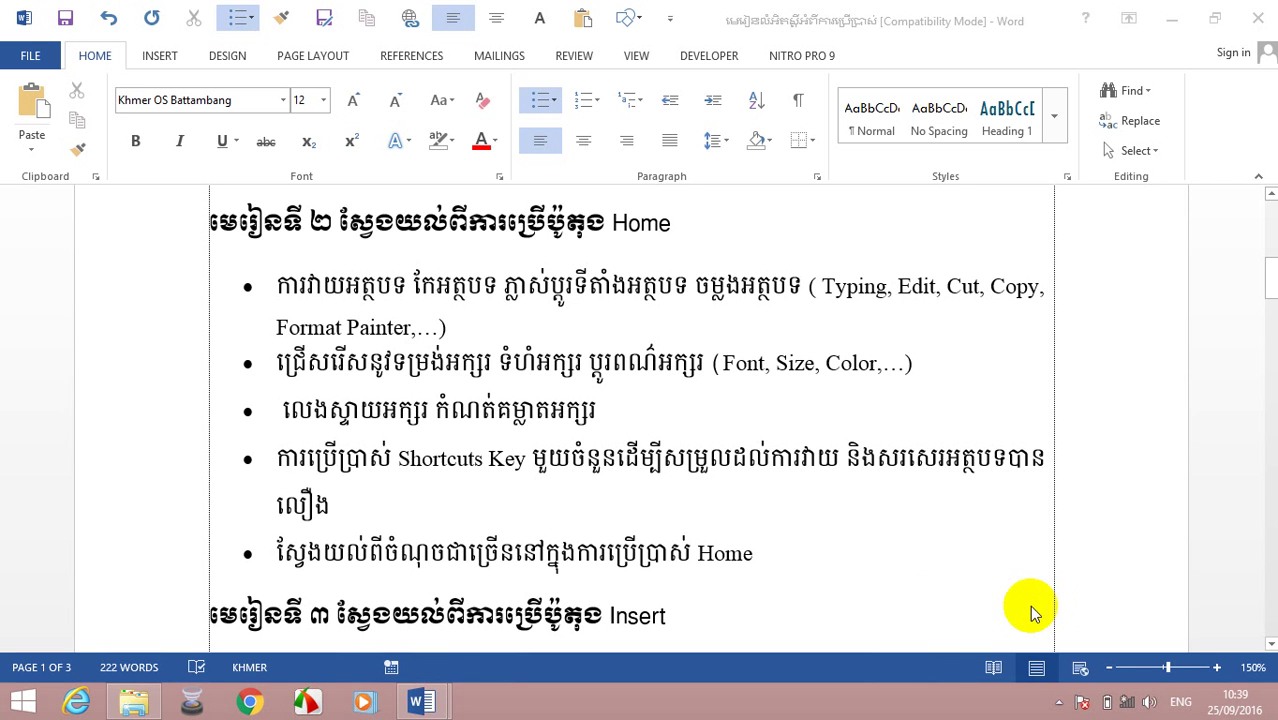
Step: Place the cursor in the last Home bullet and browse the Page Layout and Insert ribbons
scroll(776, 551, up, 4)
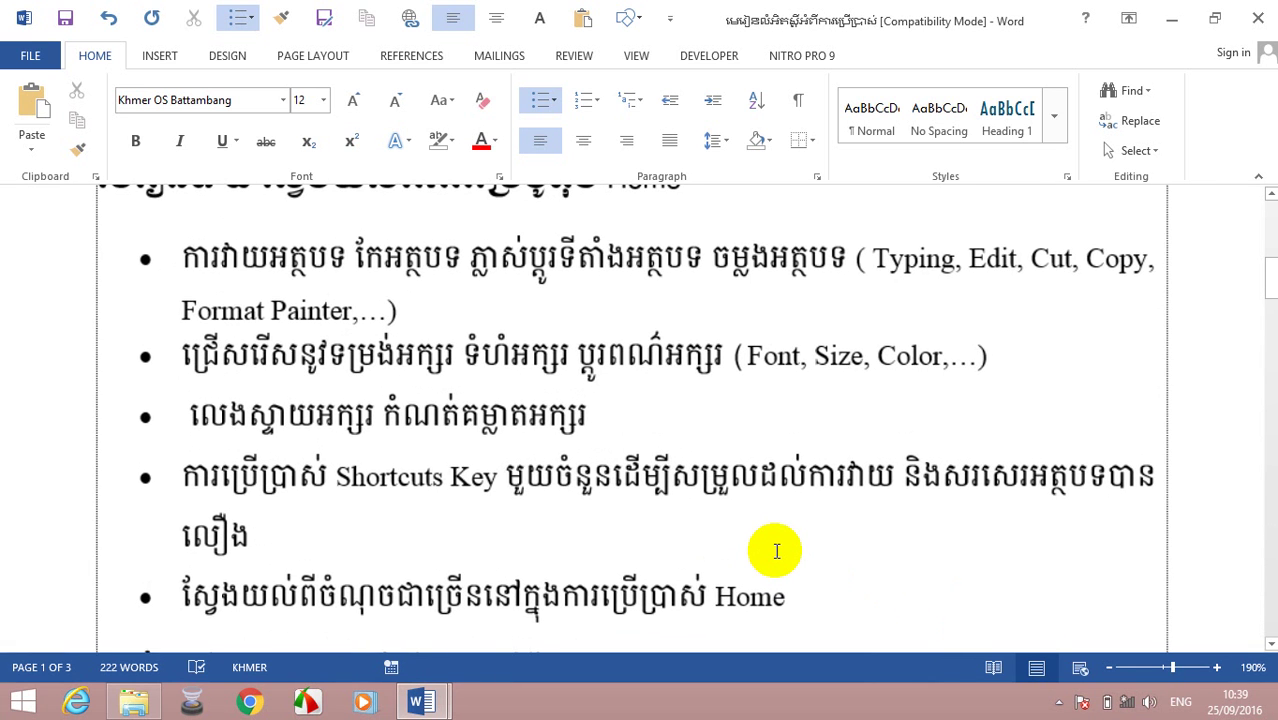
scroll(770, 548, up, 1)
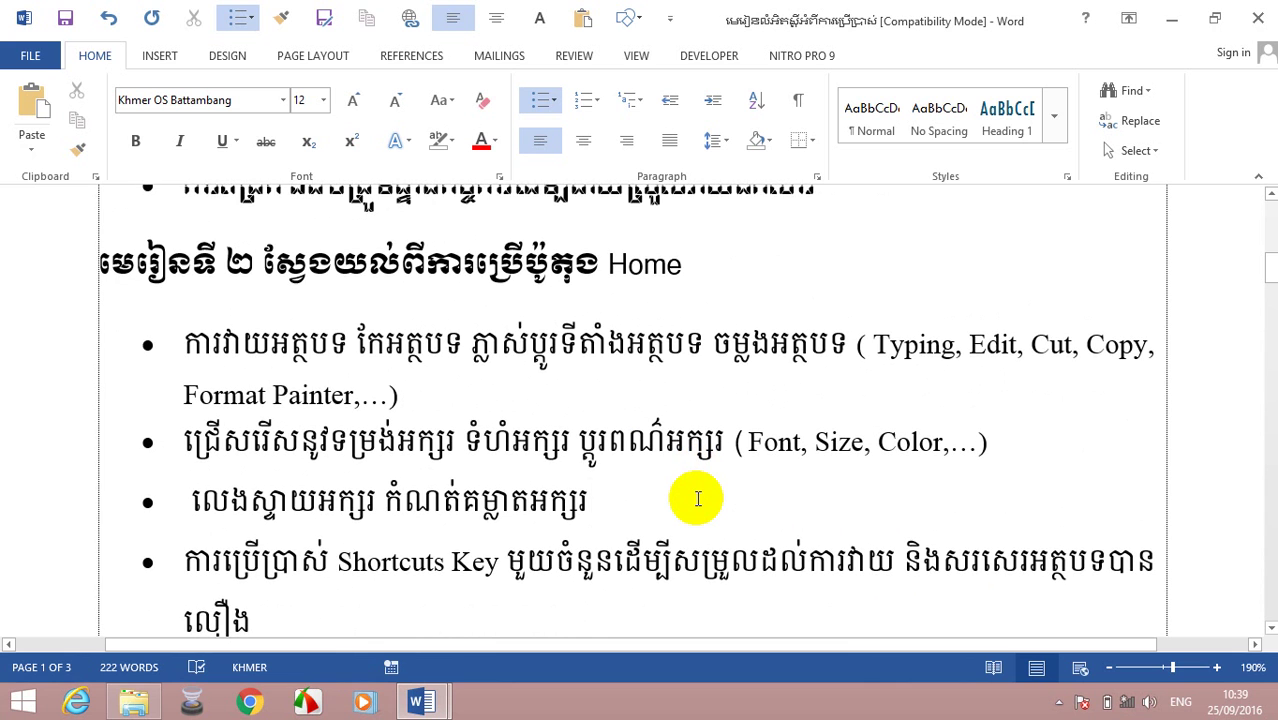
scroll(698, 498, down, 1)
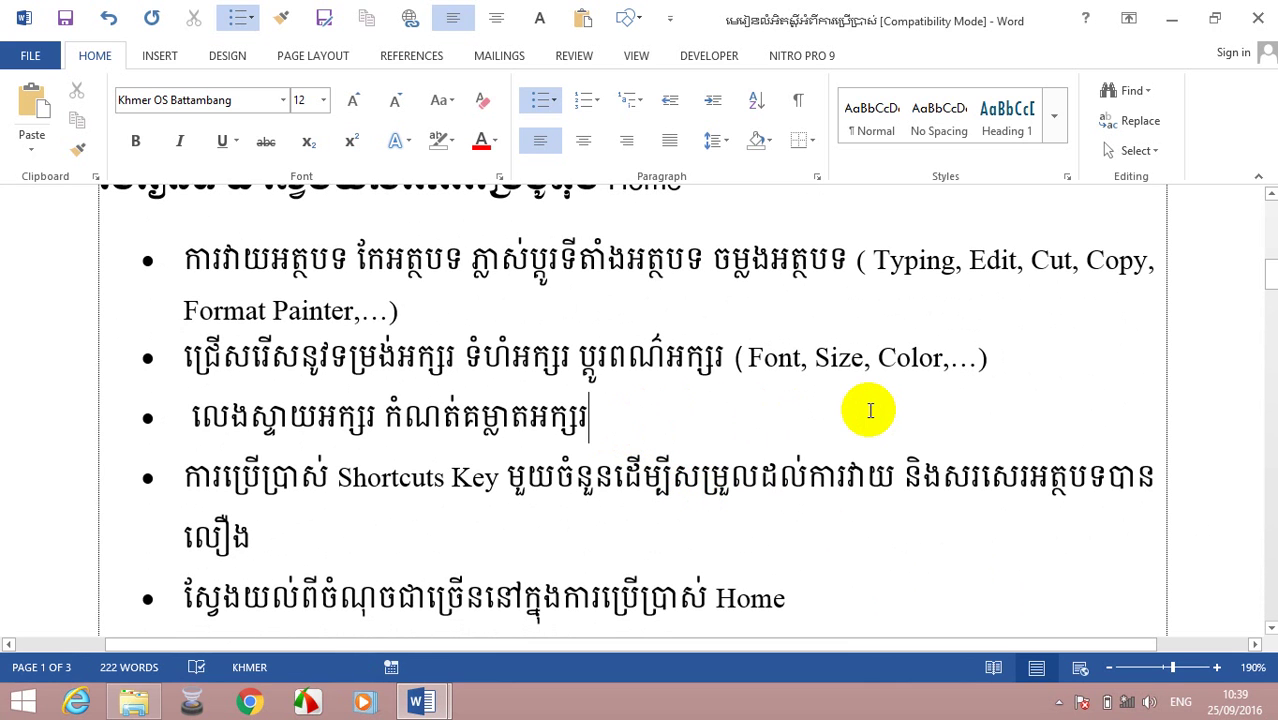
scroll(870, 411, down, 1)
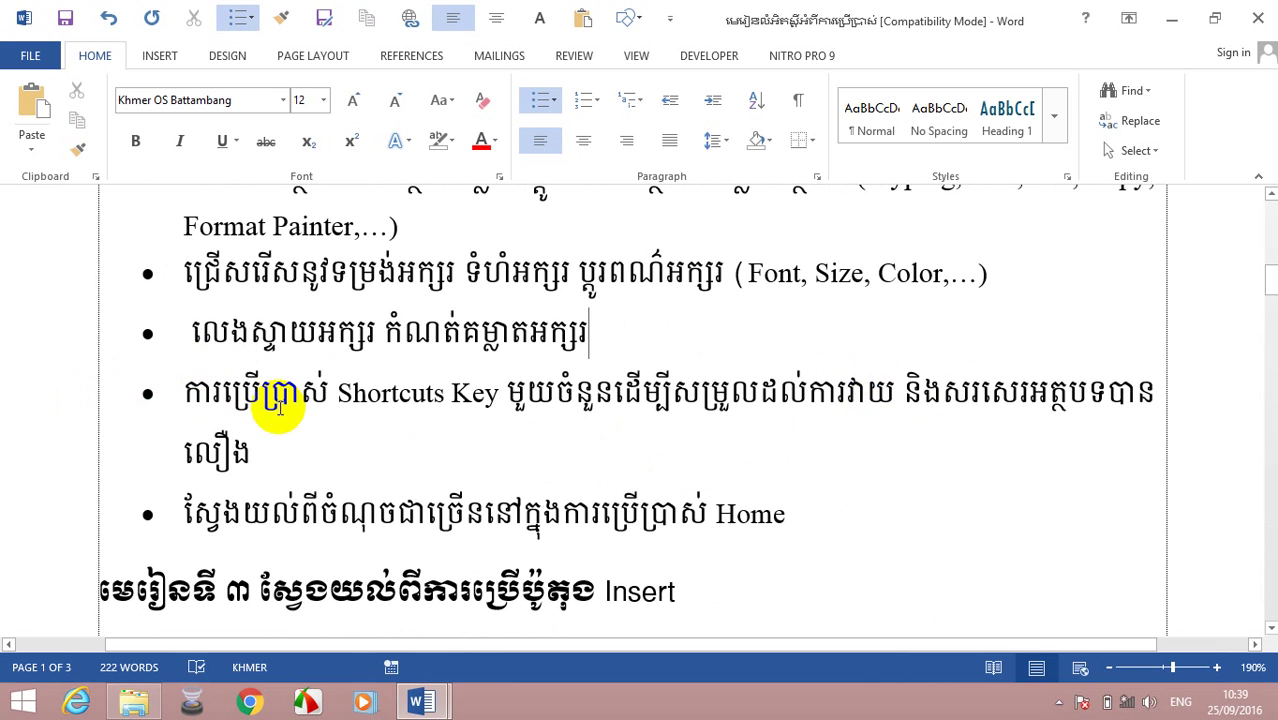
click(600, 512)
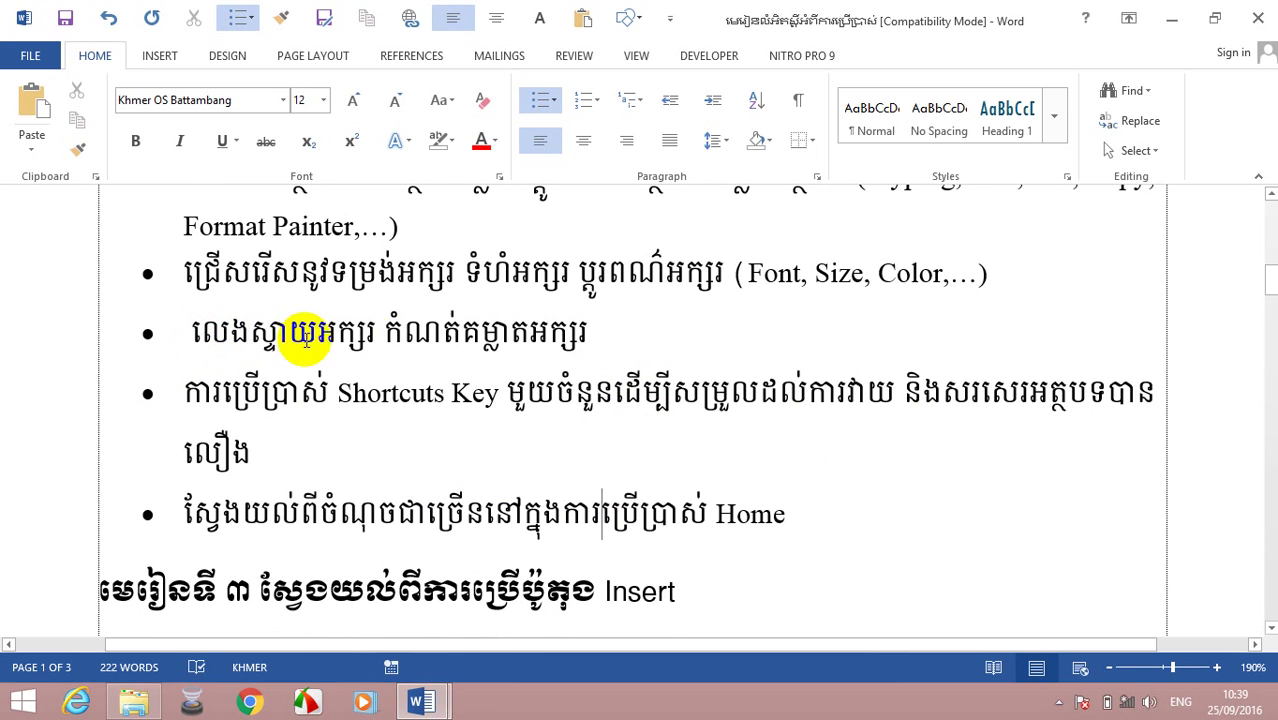
scroll(552, 340, up, 2)
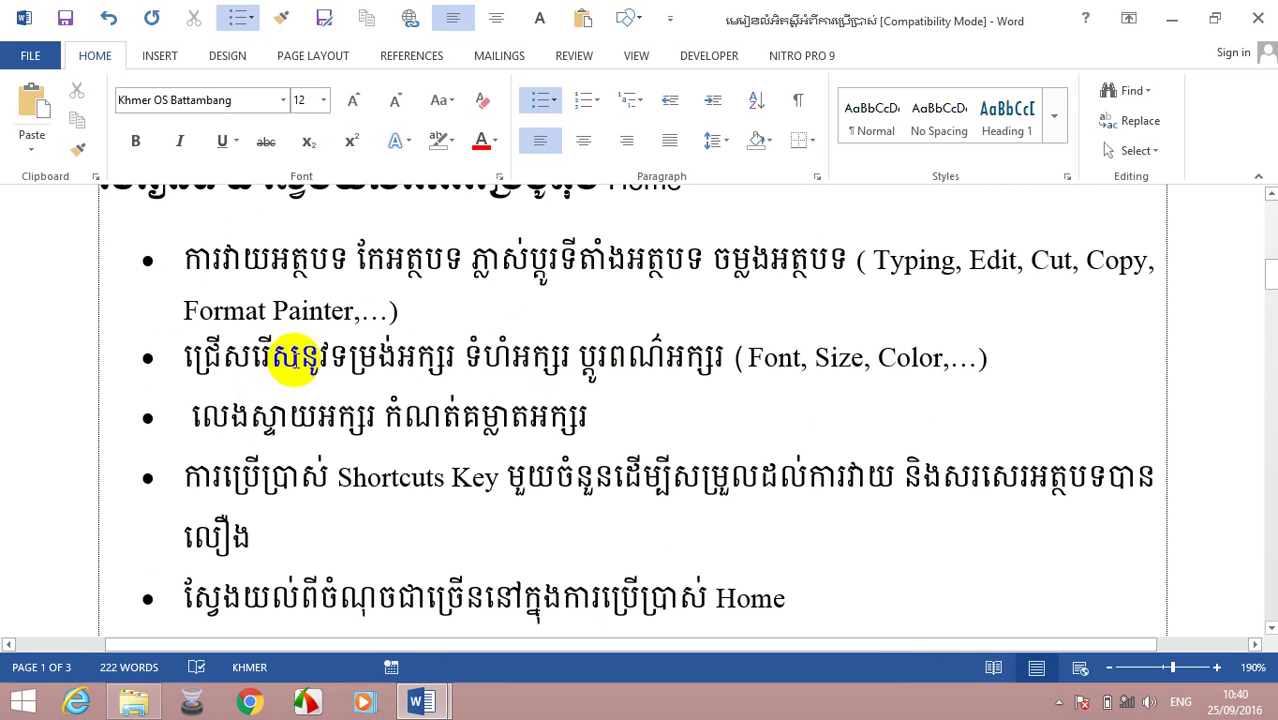
click(300, 58)
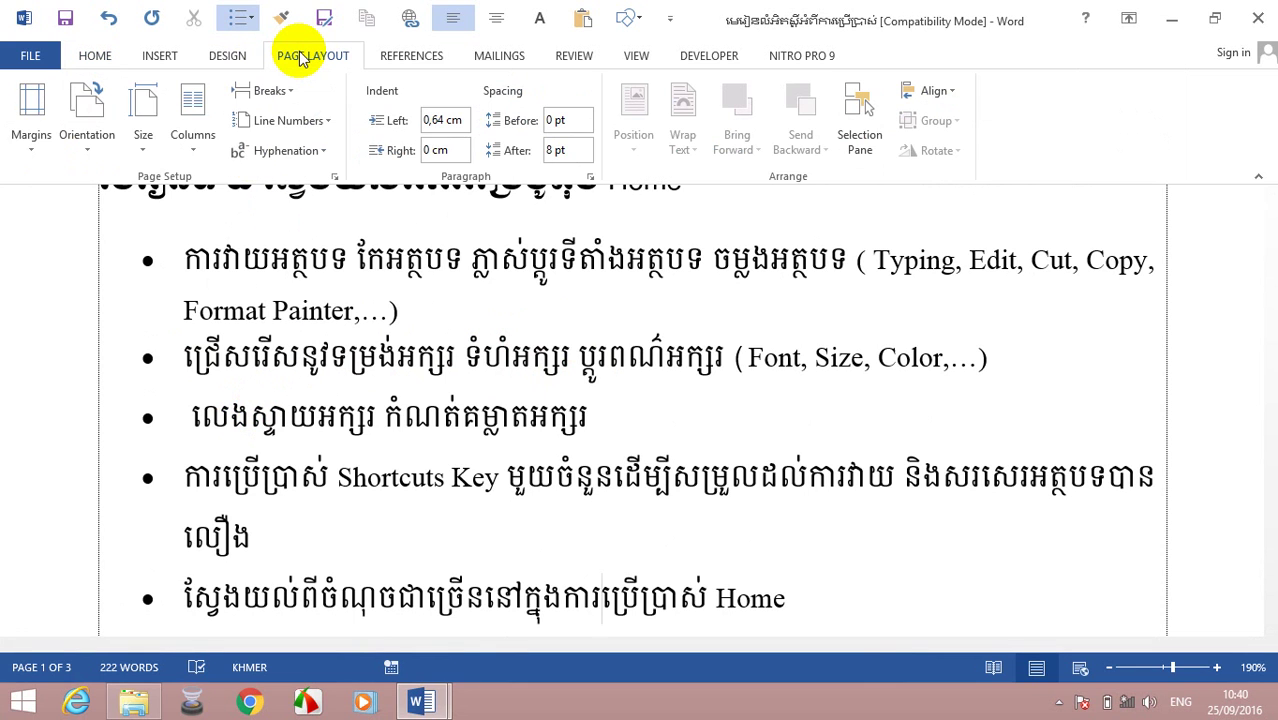
click(152, 62)
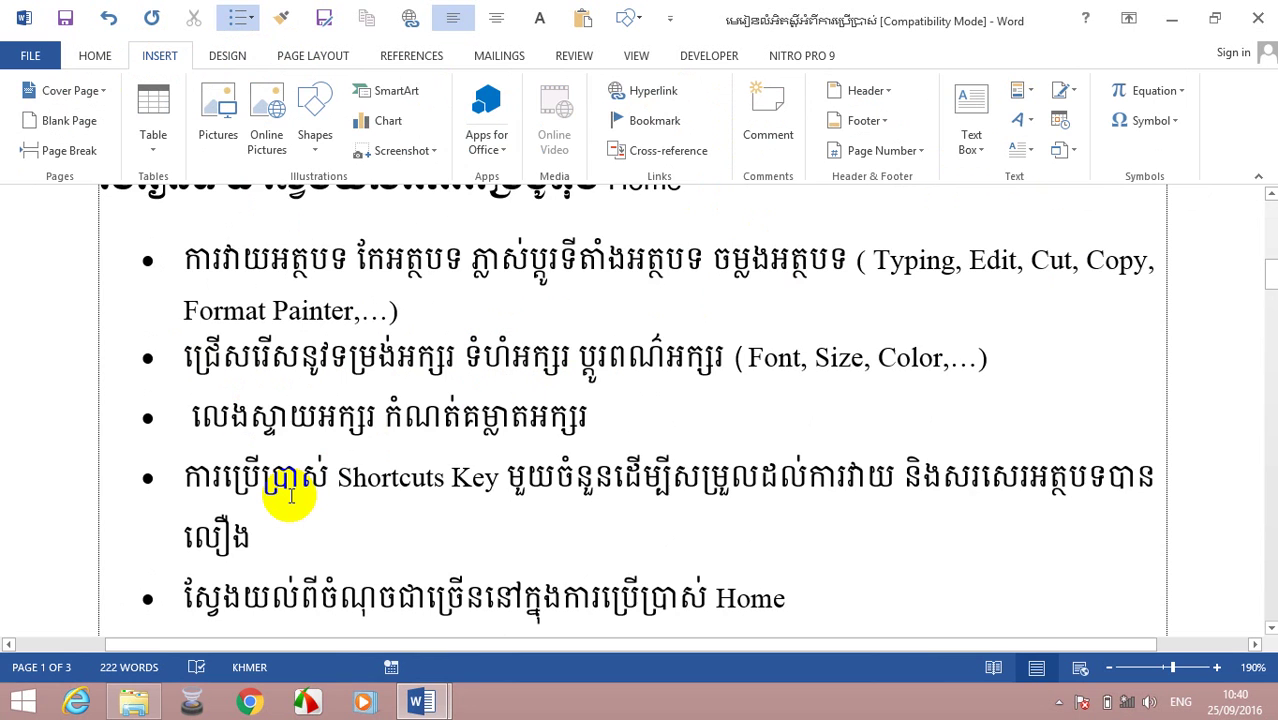
Step: Select and deselect the third bullet's text, then return to the Home ribbon
scroll(291, 493, up, 2)
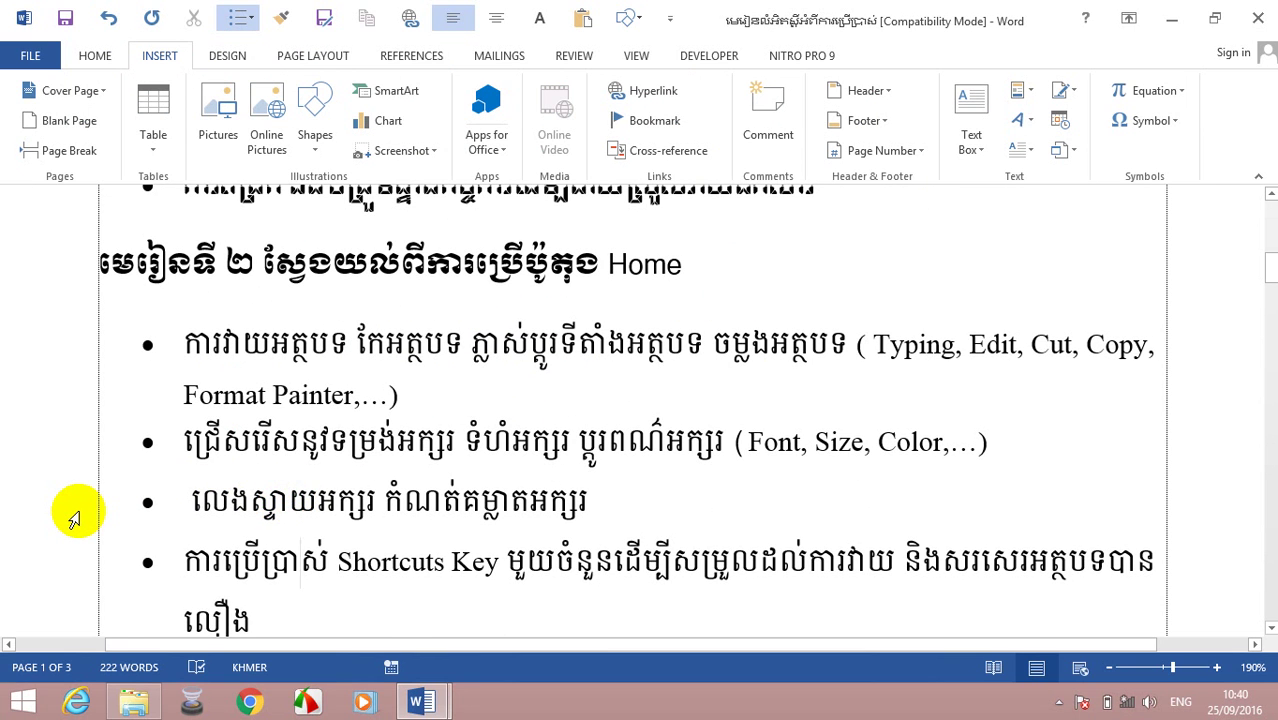
scroll(74, 519, down, 2)
click(94, 517)
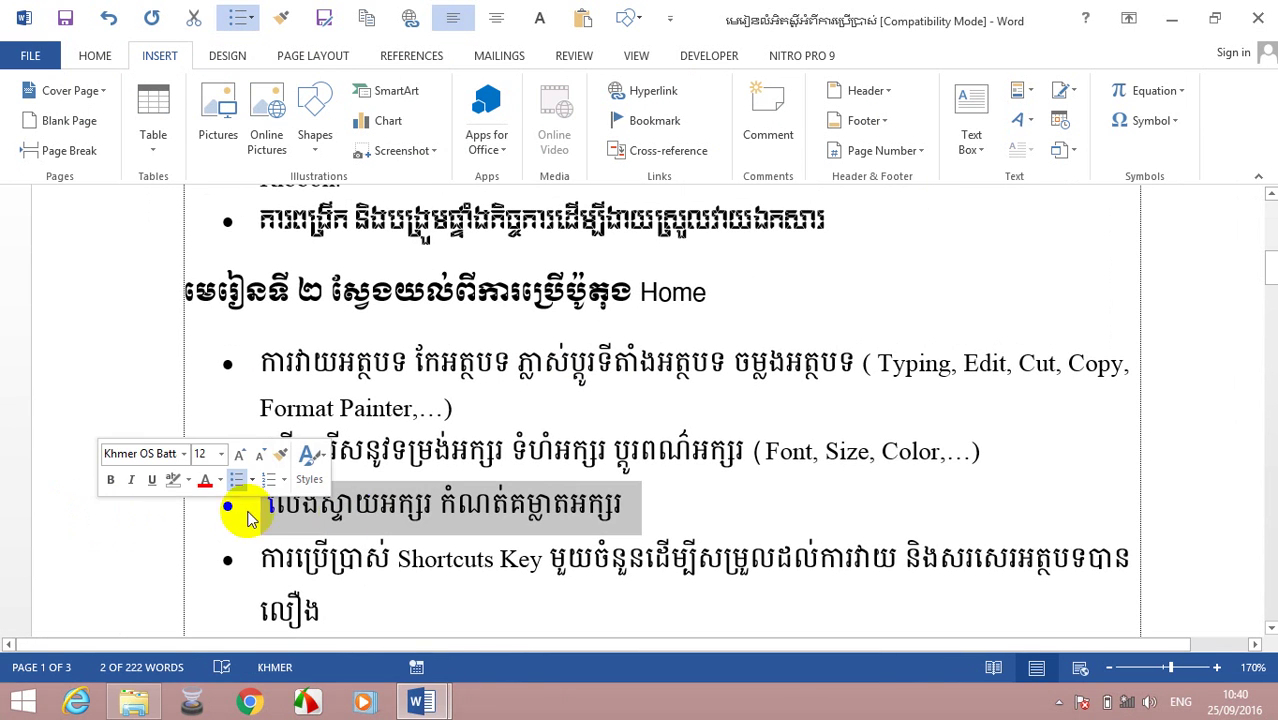
click(650, 500)
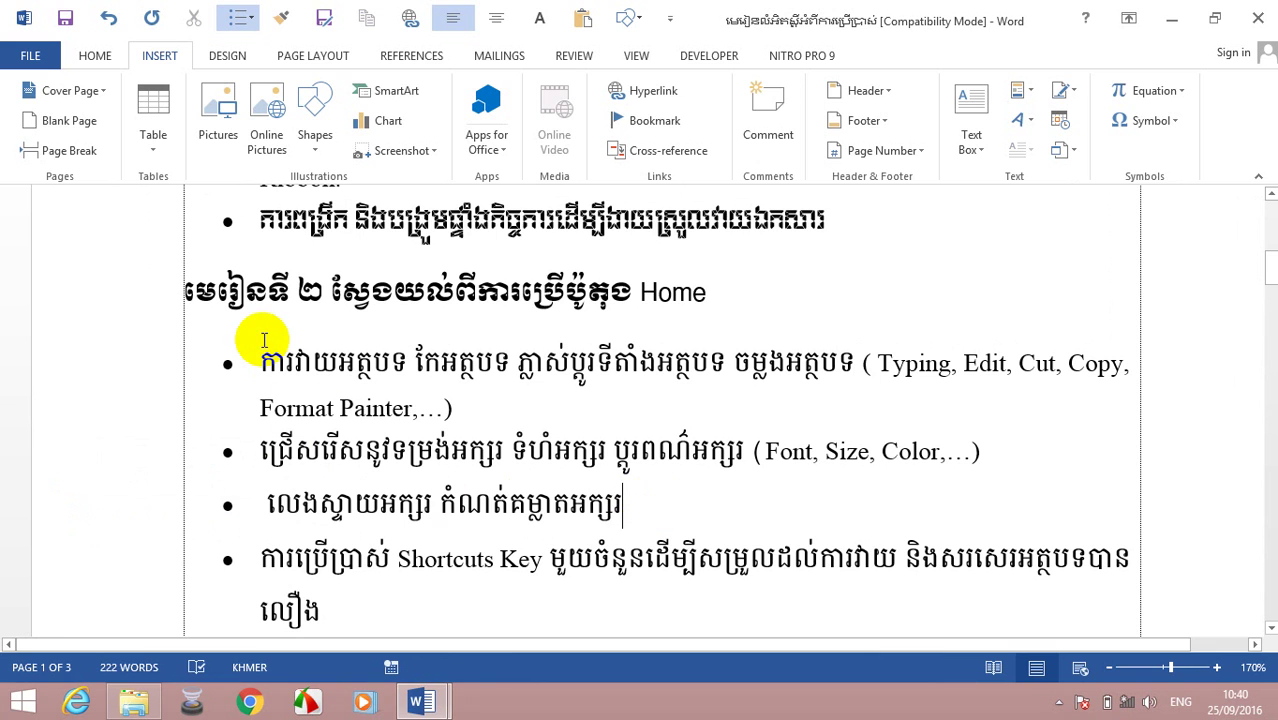
click(111, 63)
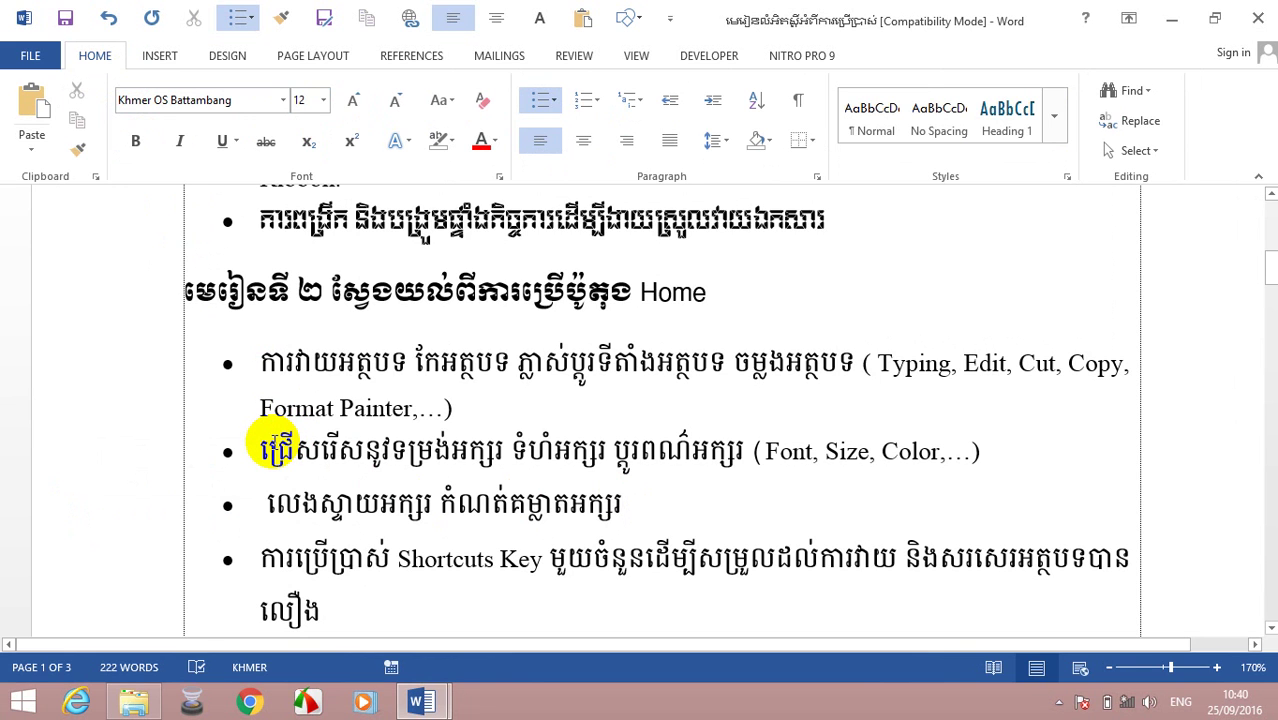
scroll(273, 445, down, 1)
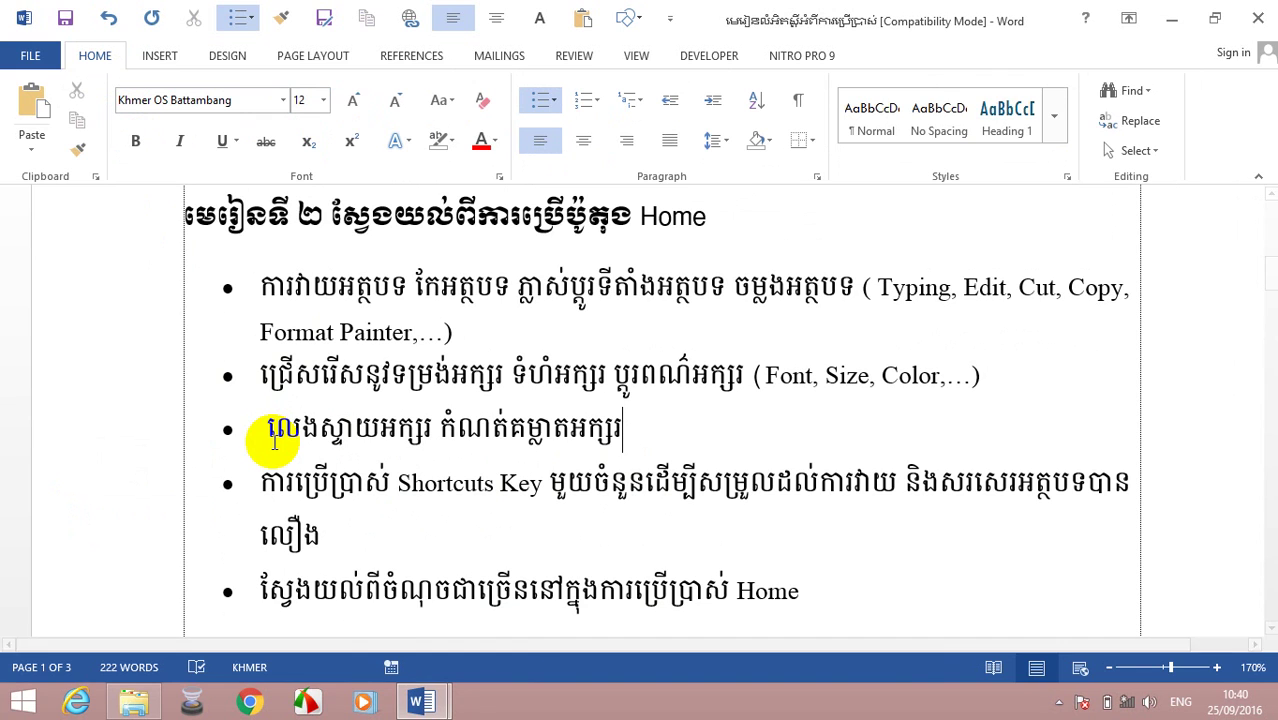
Step: Select the Home lesson bullets and the third bullet line, previewing text effects without applying any
drag(268, 278, 392, 566)
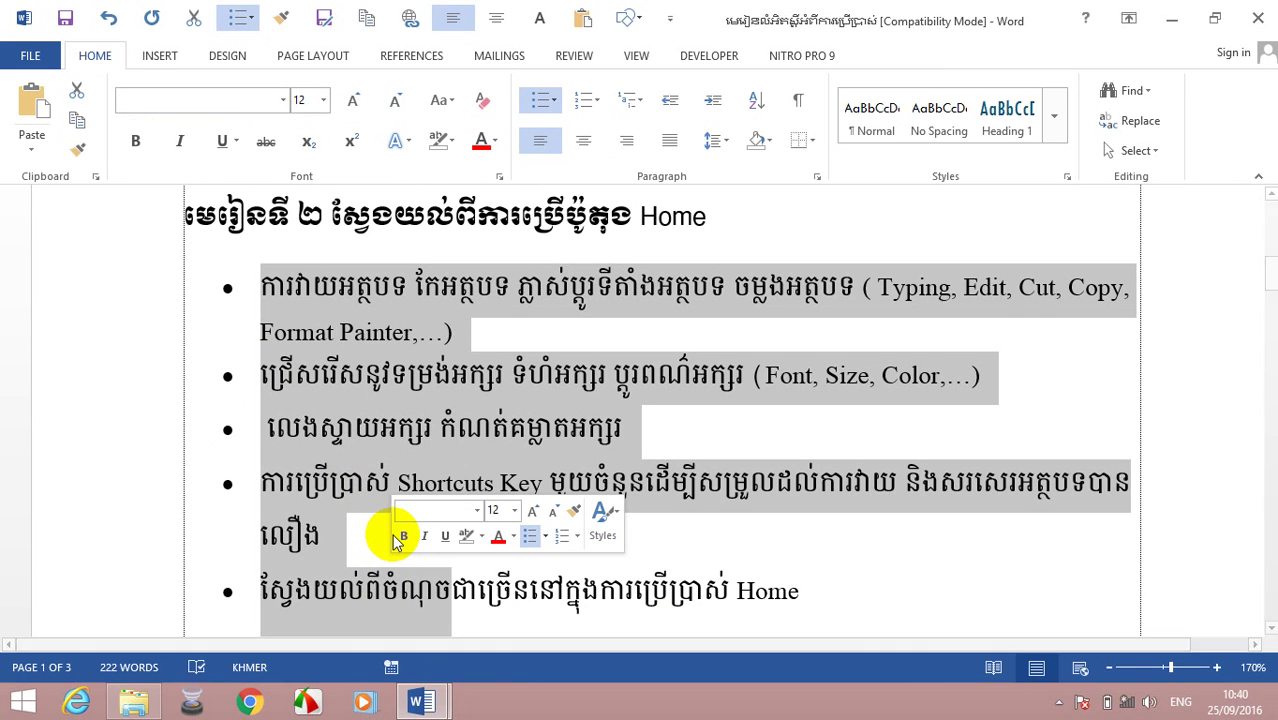
click(266, 430)
drag(266, 430, 622, 432)
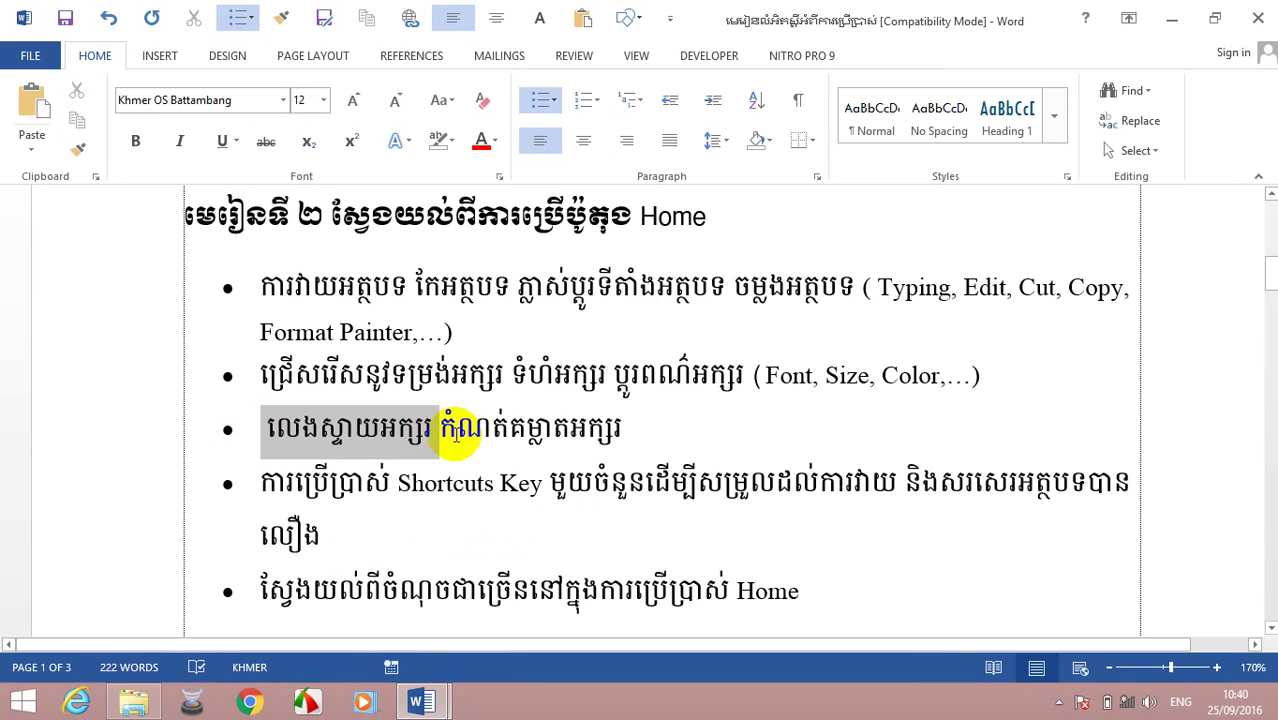
click(415, 147)
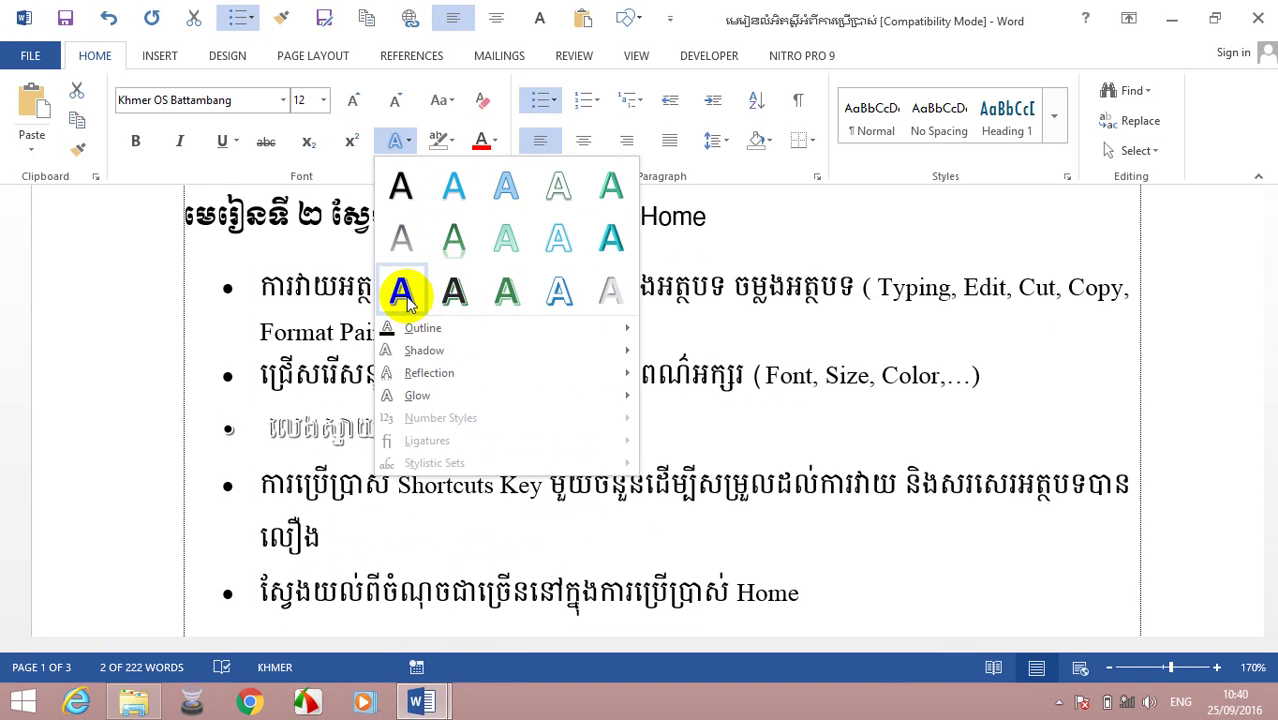
click(706, 440)
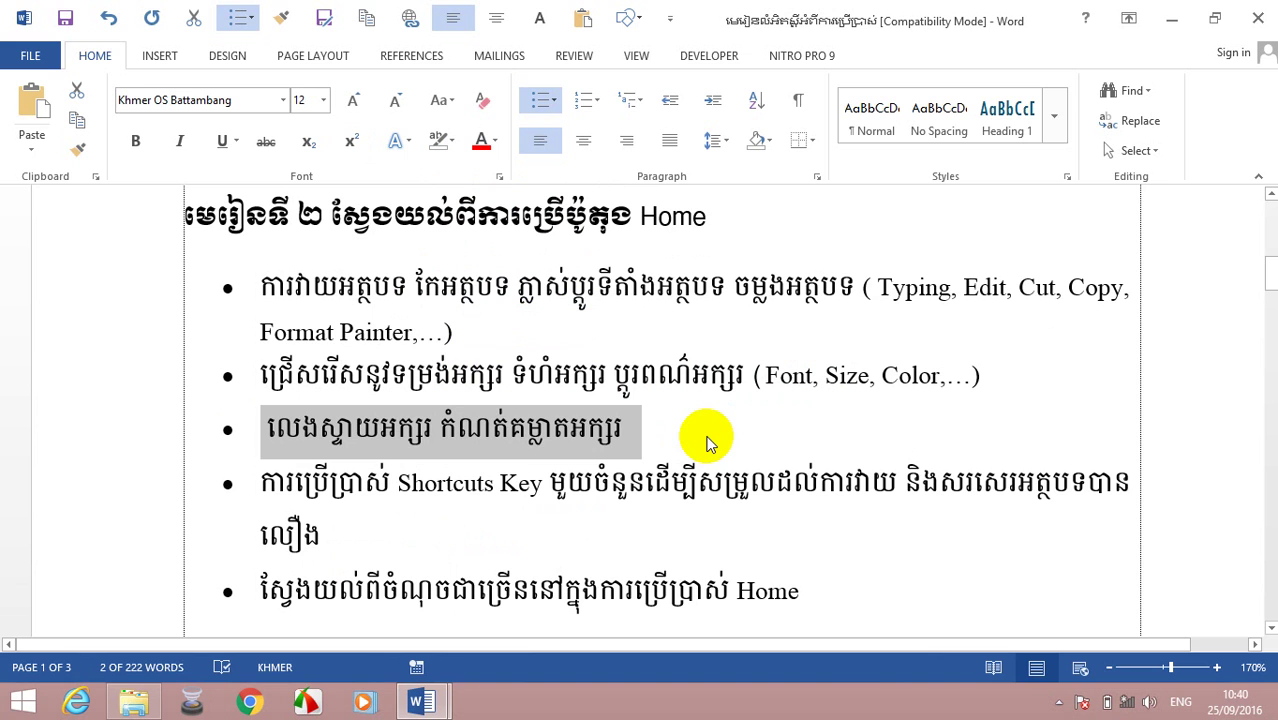
click(555, 408)
drag(262, 430, 628, 437)
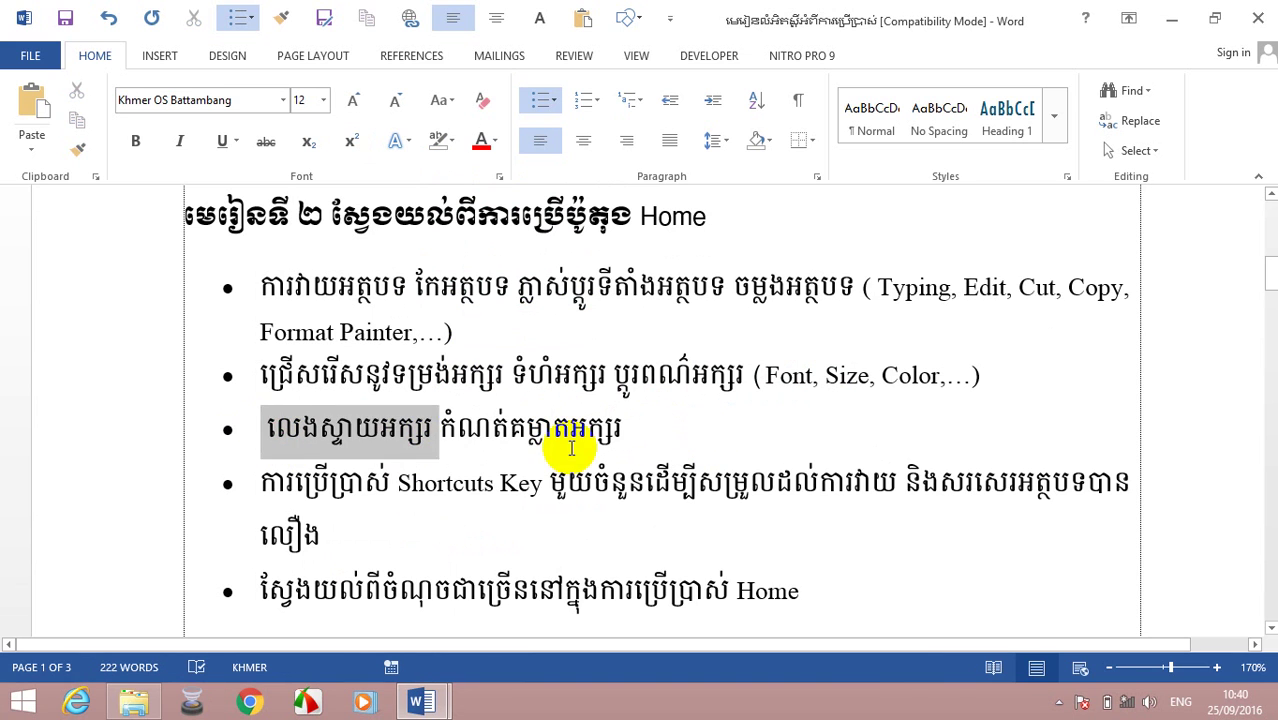
click(628, 437)
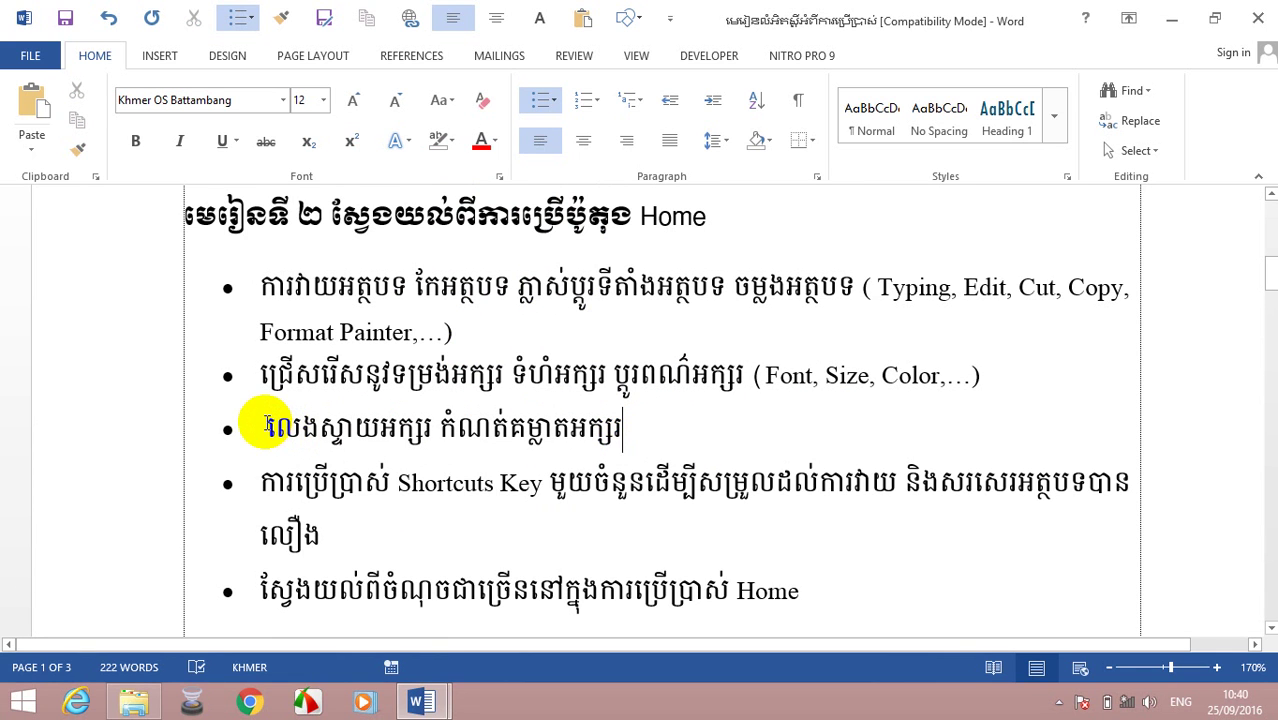
Step: Drag-select the lesson 2 section, deselect it, then select the entire document with Ctrl+A
scroll(262, 423, up, 1)
mouse_move(180, 290)
mouse_down()
mouse_move(604, 637)
mouse_move(913, 222)
mouse_up()
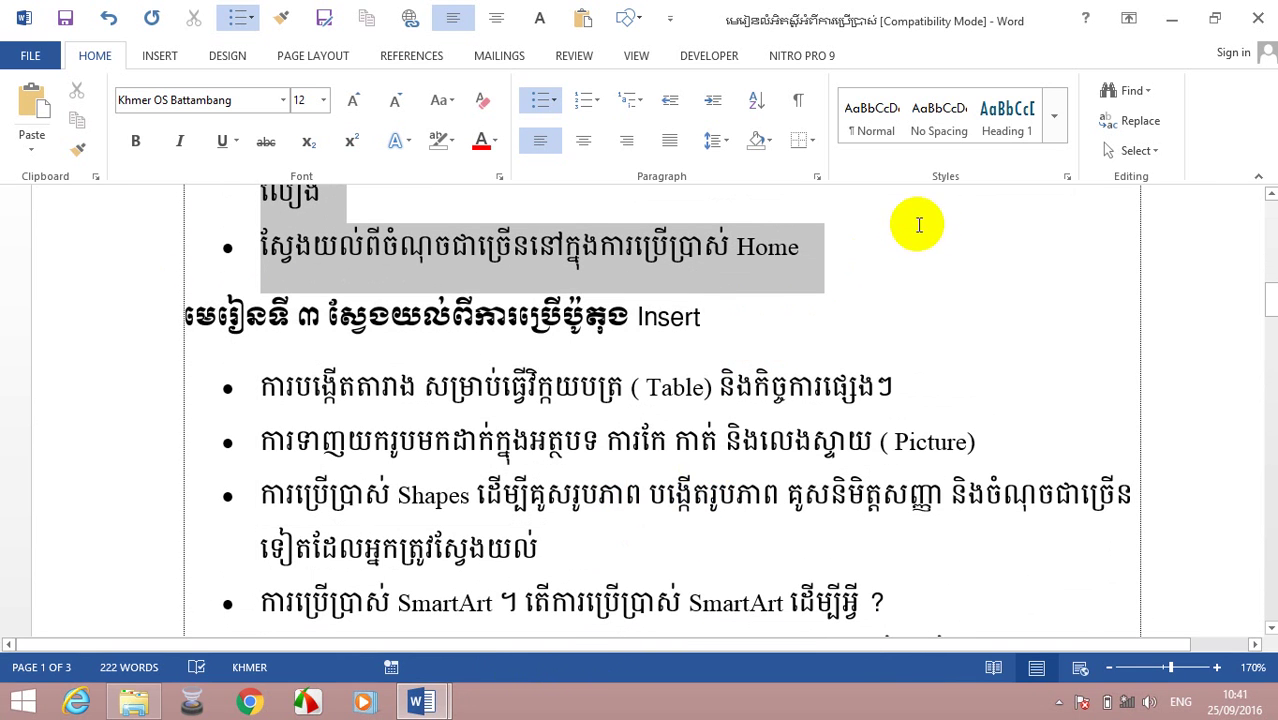
scroll(870, 418, up, 3)
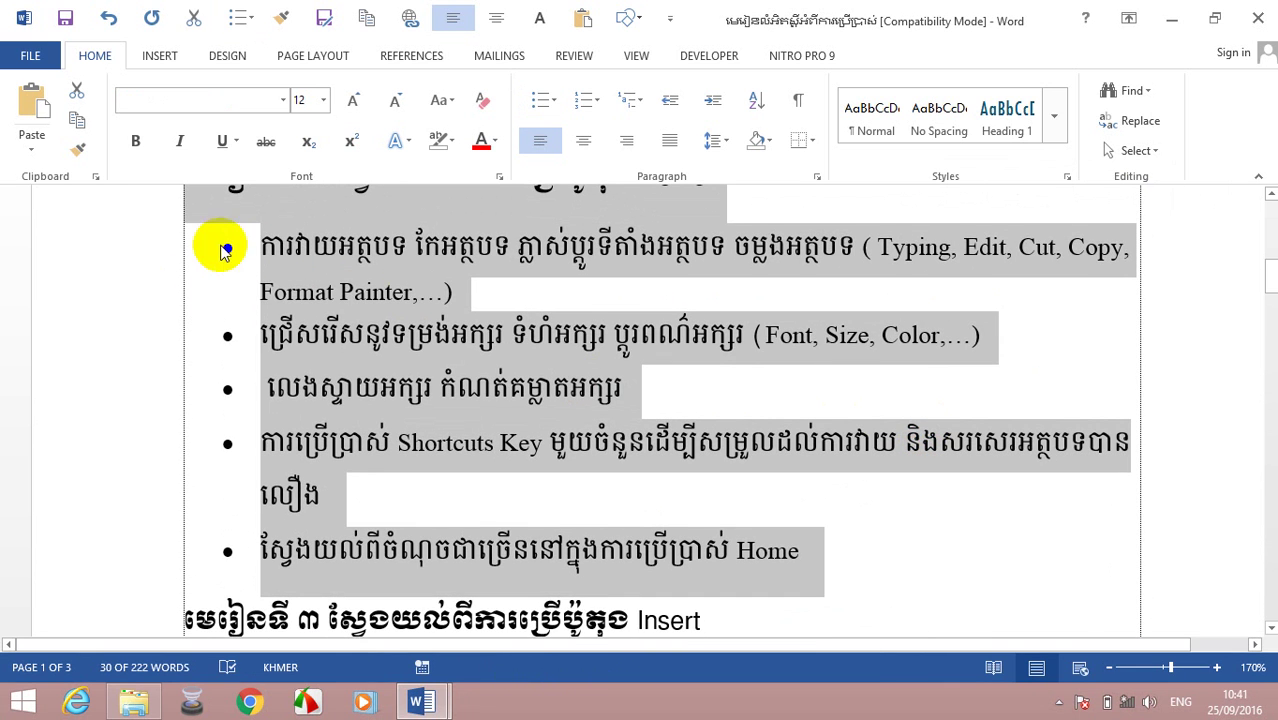
scroll(790, 330, up, 1)
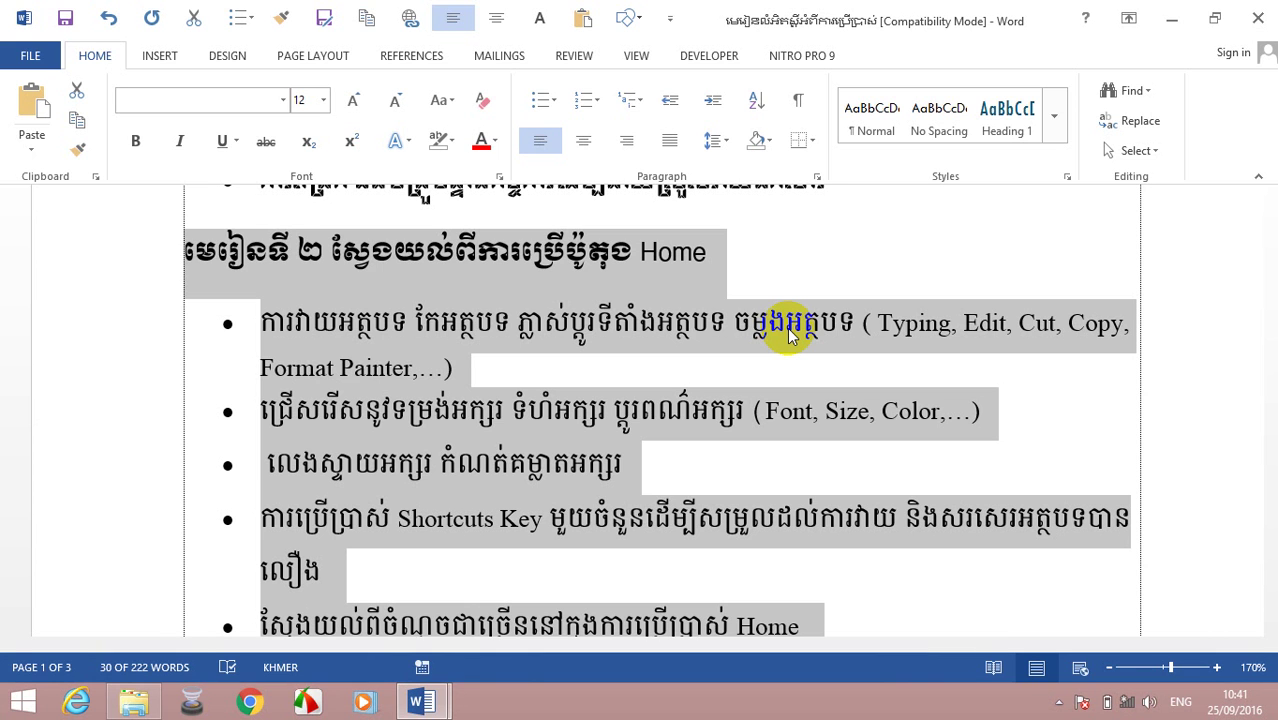
scroll(736, 334, up, 3)
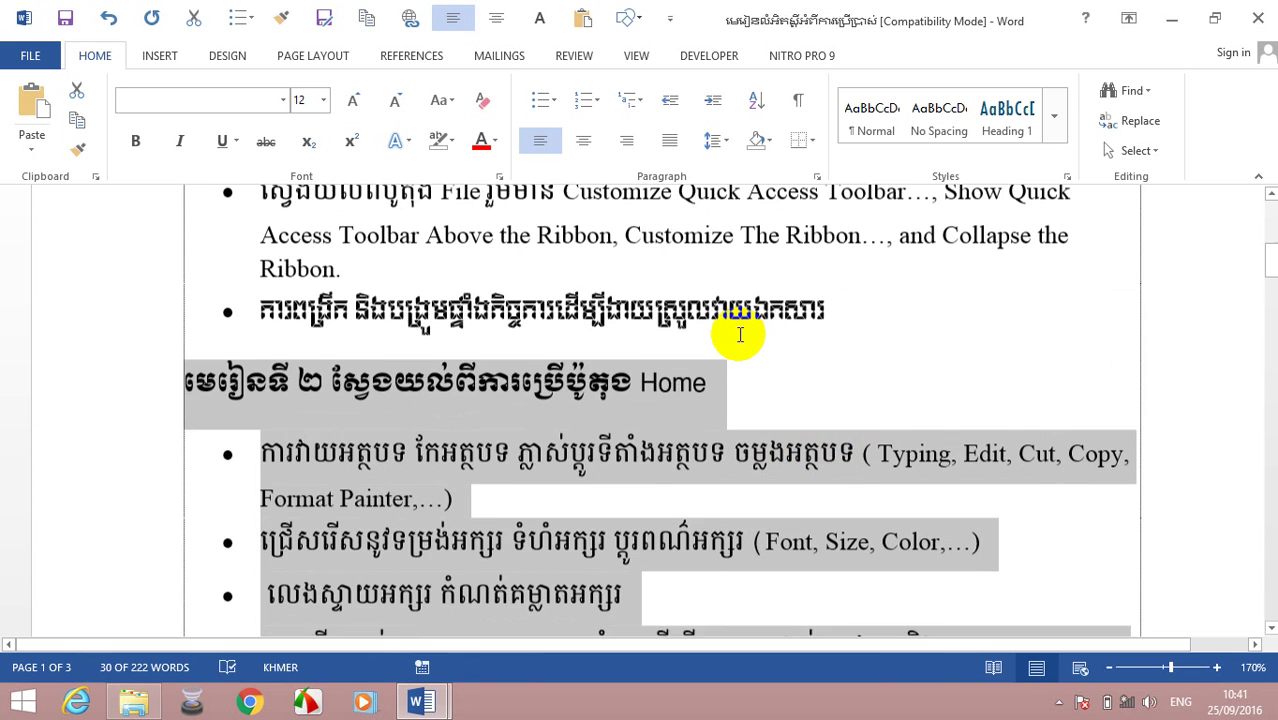
scroll(732, 340, down, 3)
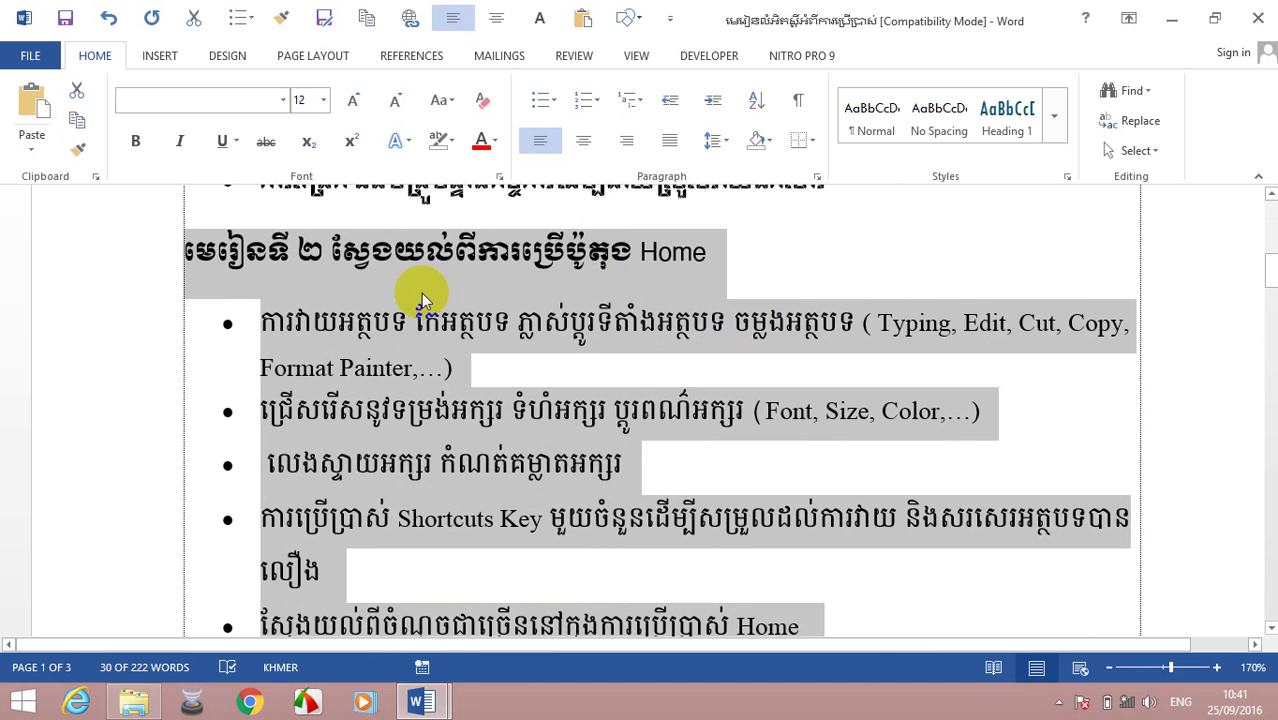
click(330, 265)
scroll(328, 265, up, 3)
key(ctrl+a)
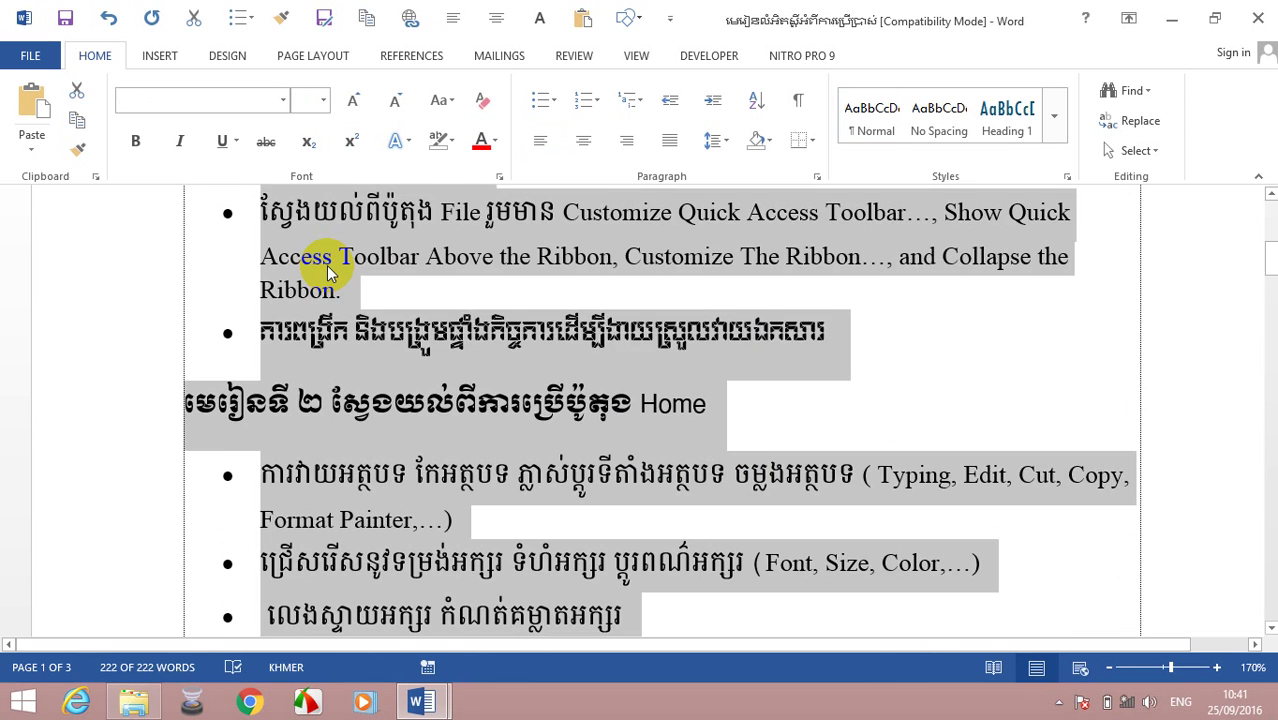
scroll(328, 270, up, 7)
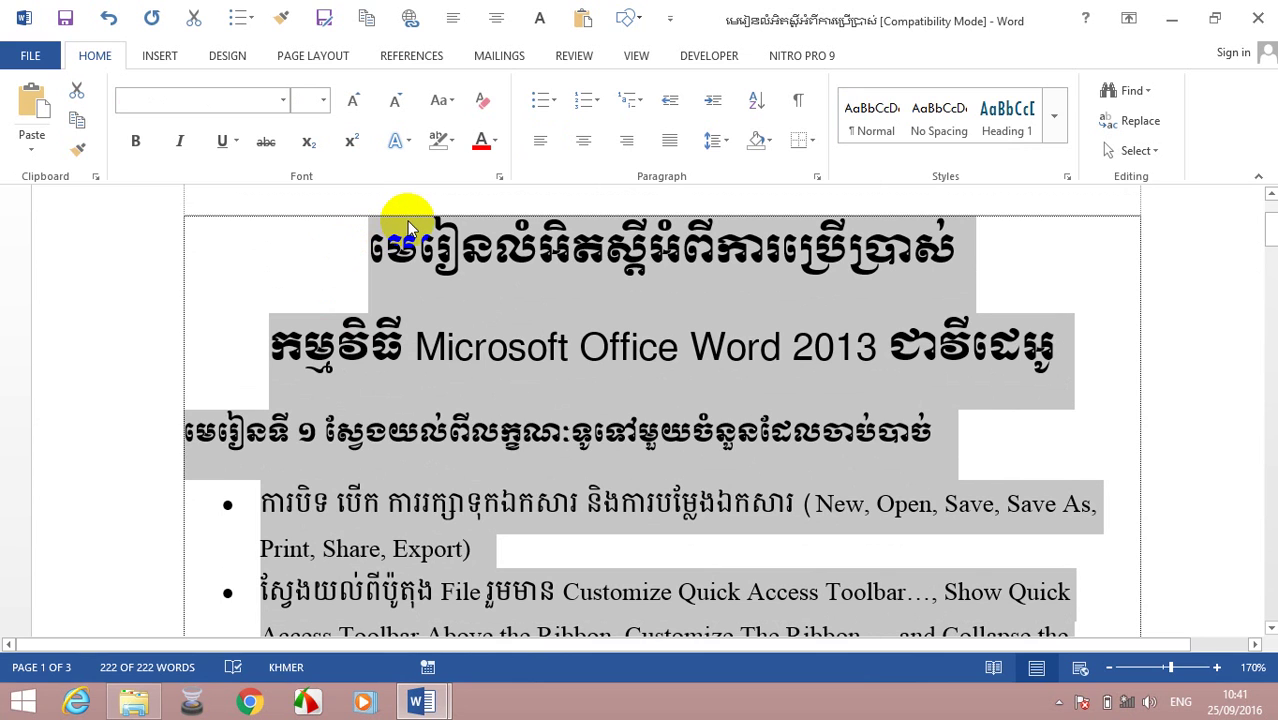
click(726, 143)
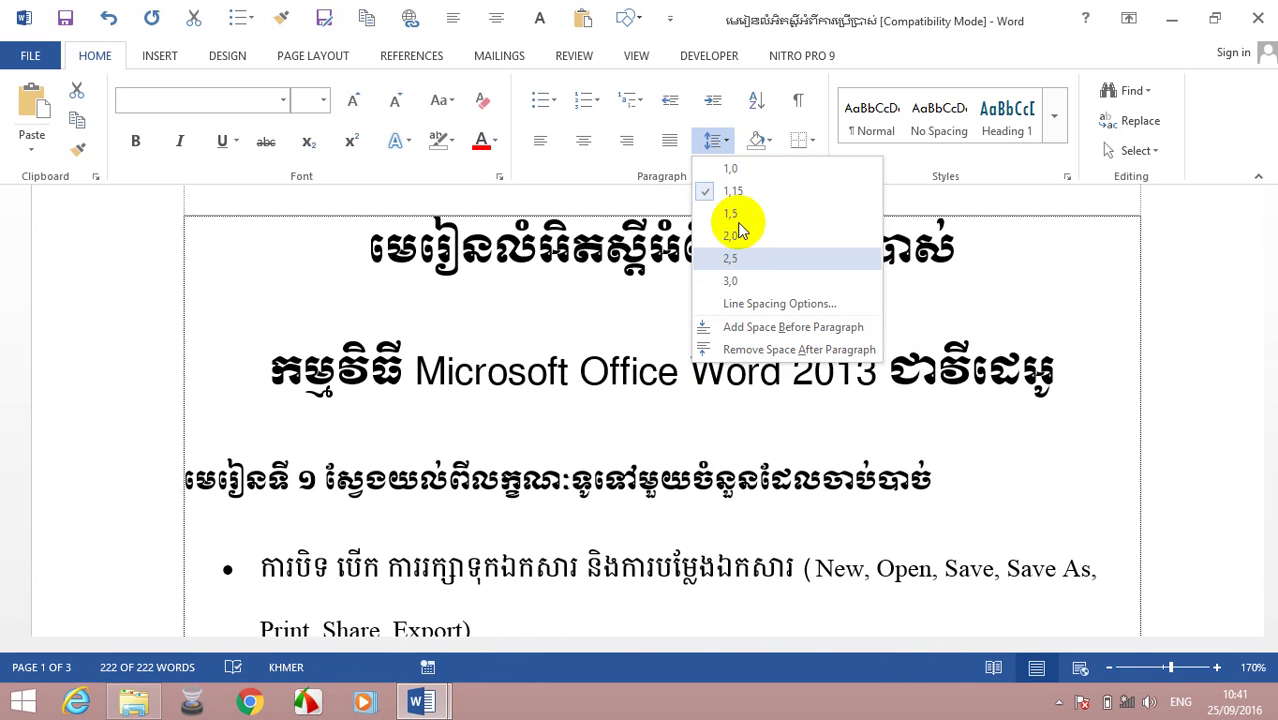
key(ctrl+a)
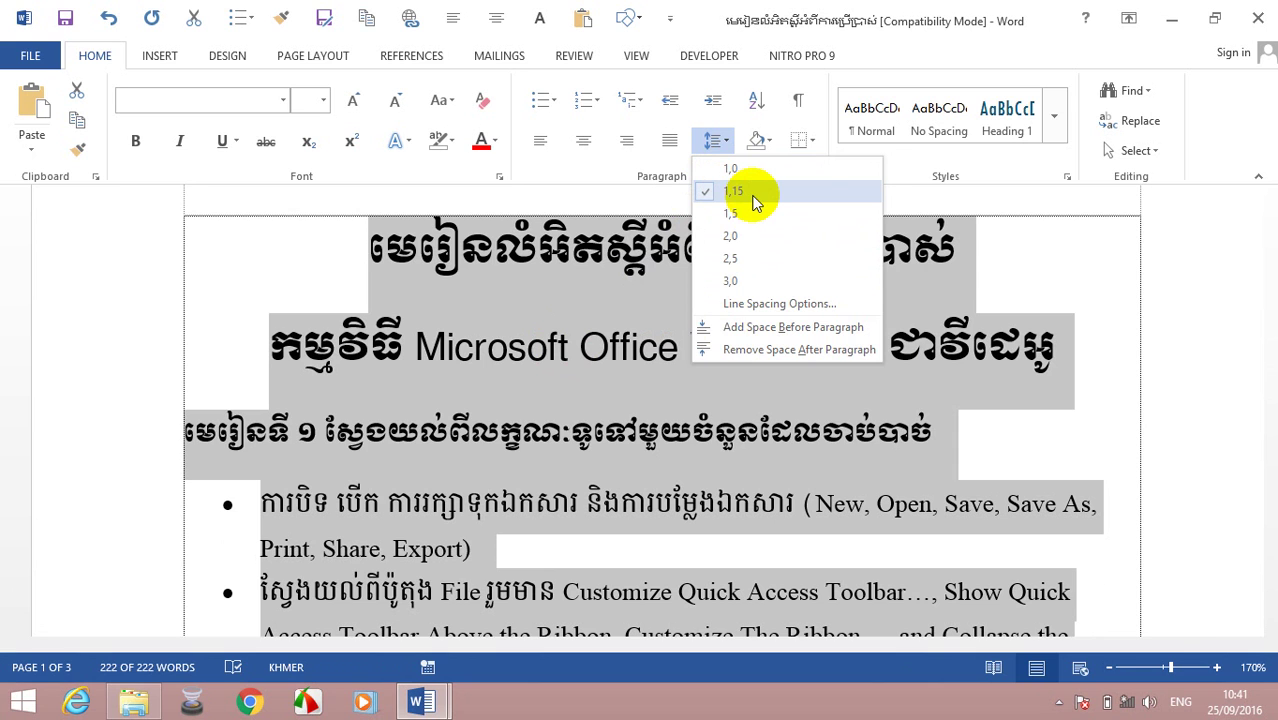
click(740, 192)
click(579, 348)
scroll(578, 350, down, 4)
scroll(585, 352, down, 1)
scroll(600, 360, up, 2)
scroll(640, 375, up, 2)
scroll(470, 440, down, 1)
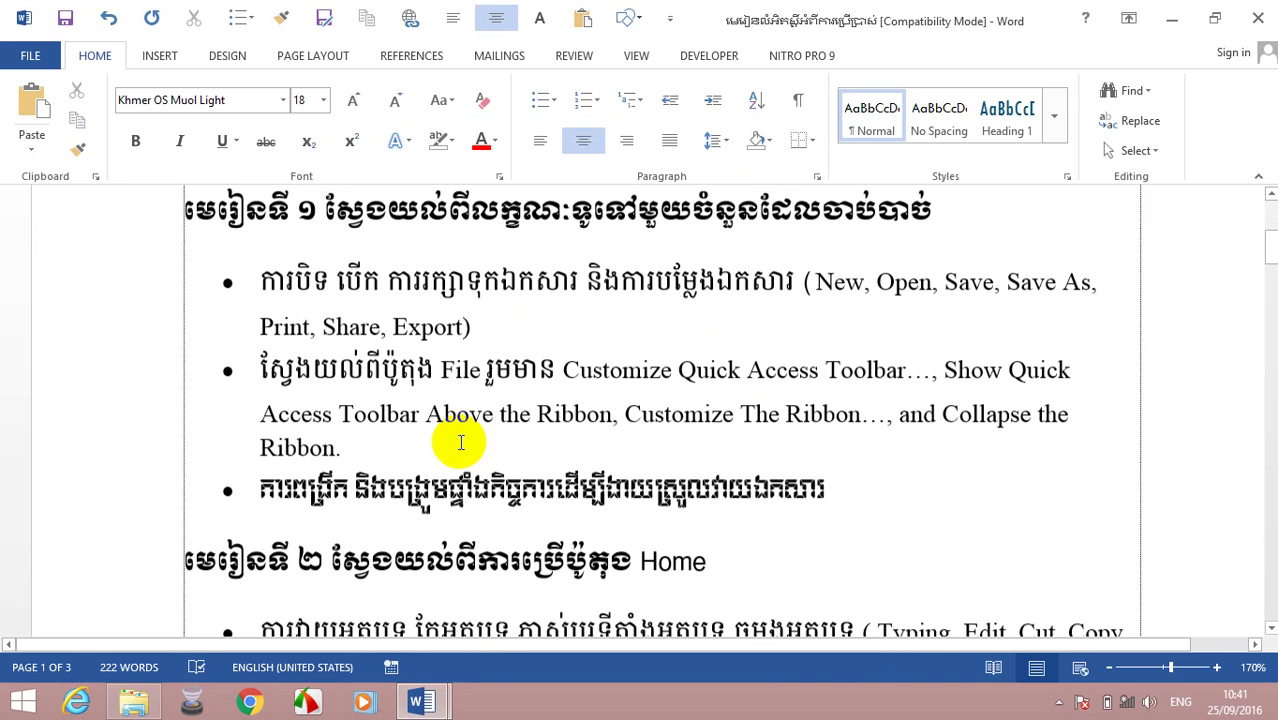
Step: Copy plain formatting from a lesson 1 word onto the last Lesson 1 bullet with Format Painter
double_click(479, 277)
click(79, 148)
drag(826, 484, 257, 486)
click(897, 498)
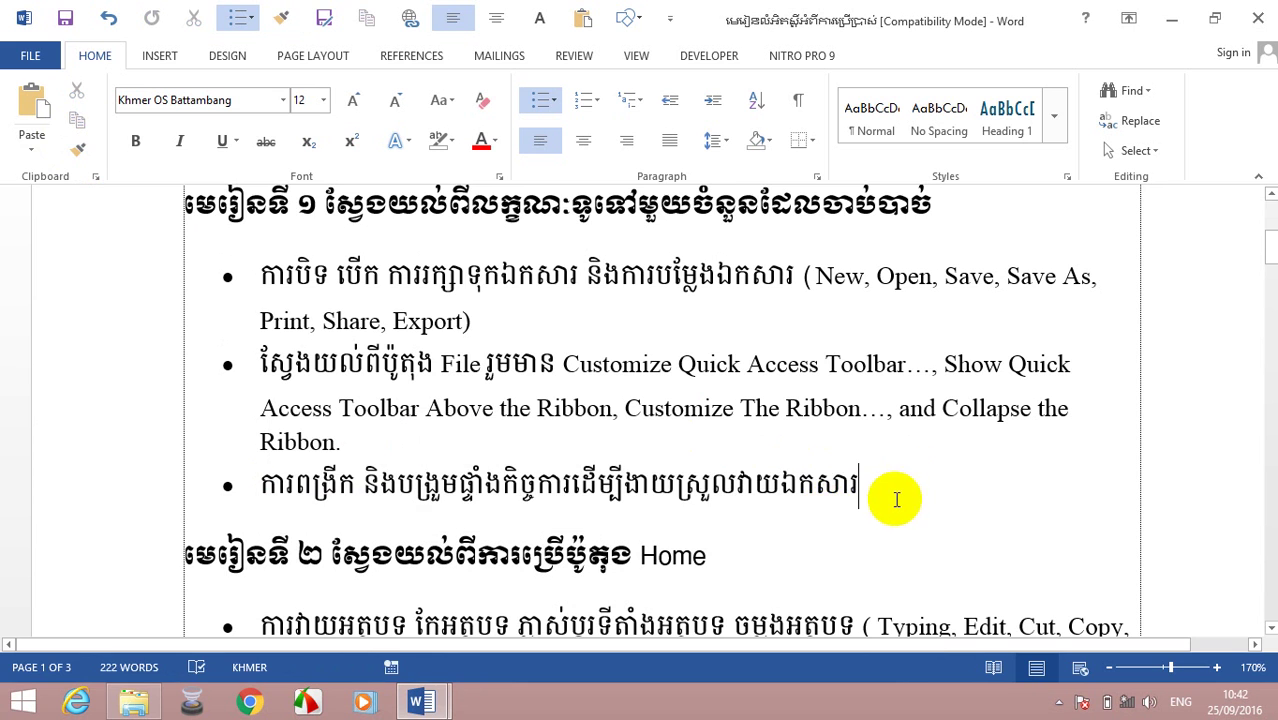
Step: Select the third Lesson 2 item, deselect it, then select the first Lesson 2 item
scroll(819, 508, down, 1)
scroll(802, 508, down, 3)
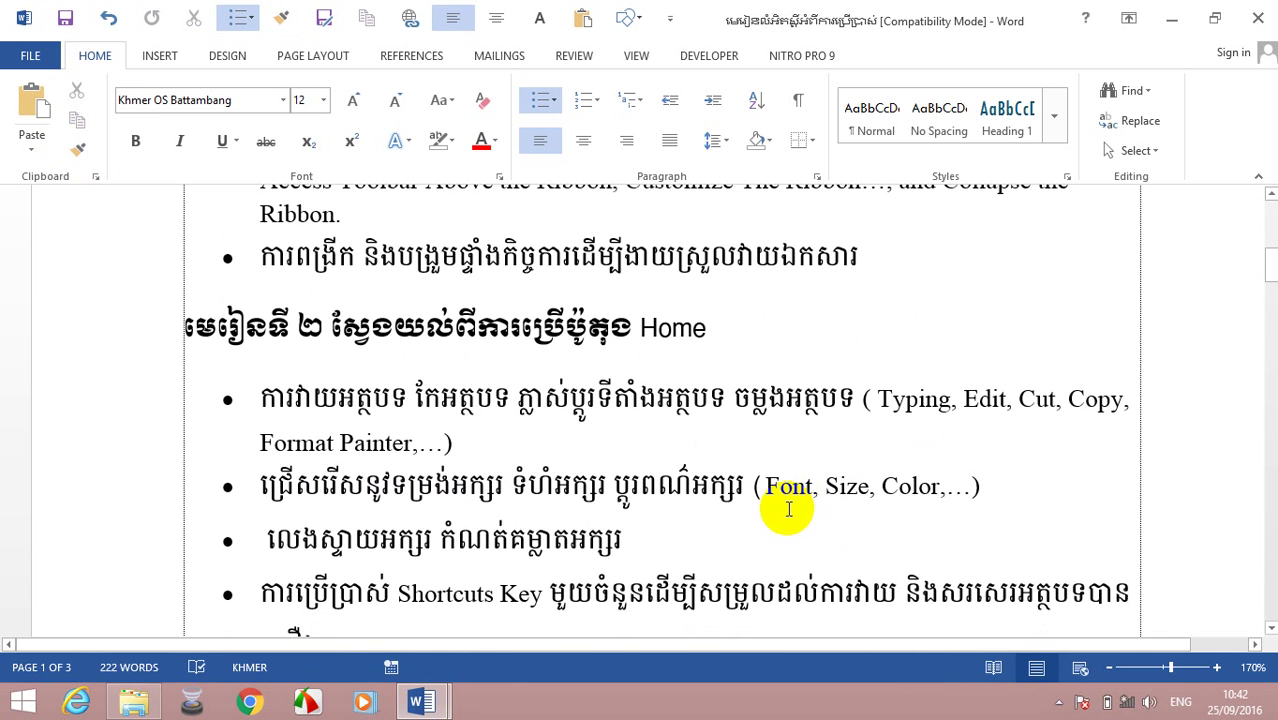
scroll(795, 510, up, 1)
scroll(789, 509, up, 2)
scroll(789, 509, up, 1)
scroll(787, 511, down, 3)
scroll(786, 512, down, 2)
scroll(786, 512, down, 1)
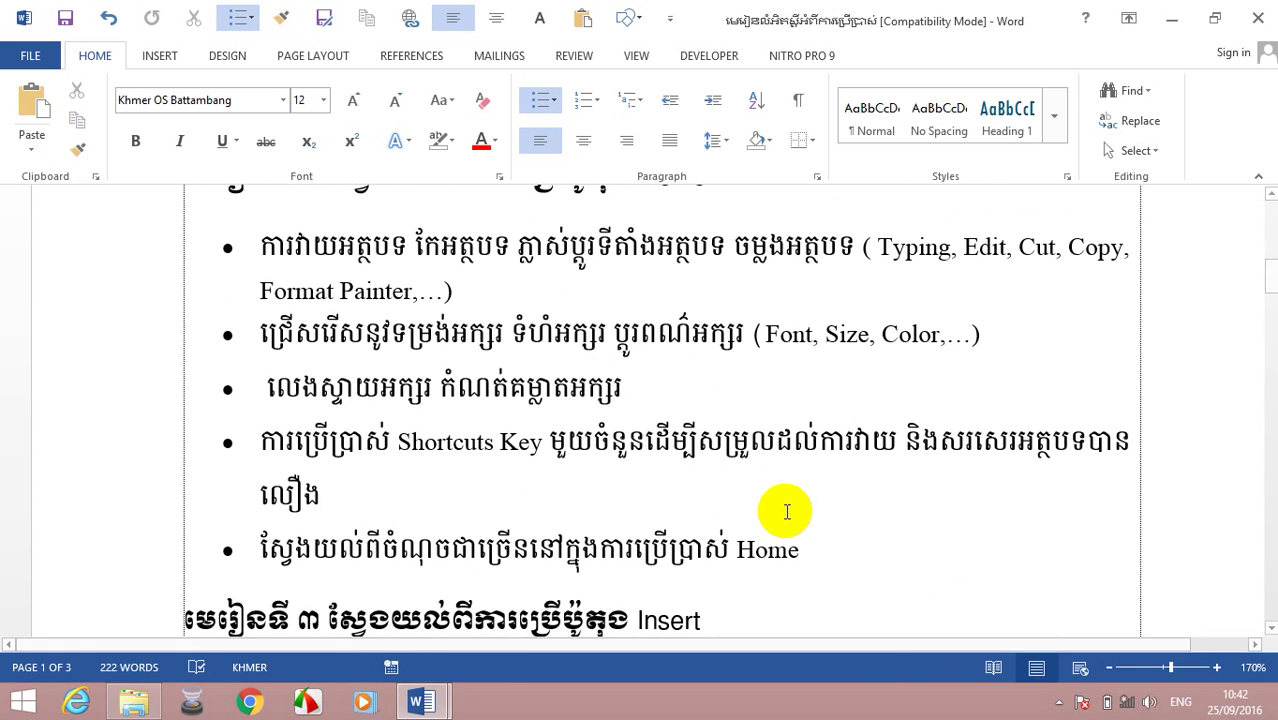
scroll(720, 512, down, 3)
scroll(716, 513, up, 3)
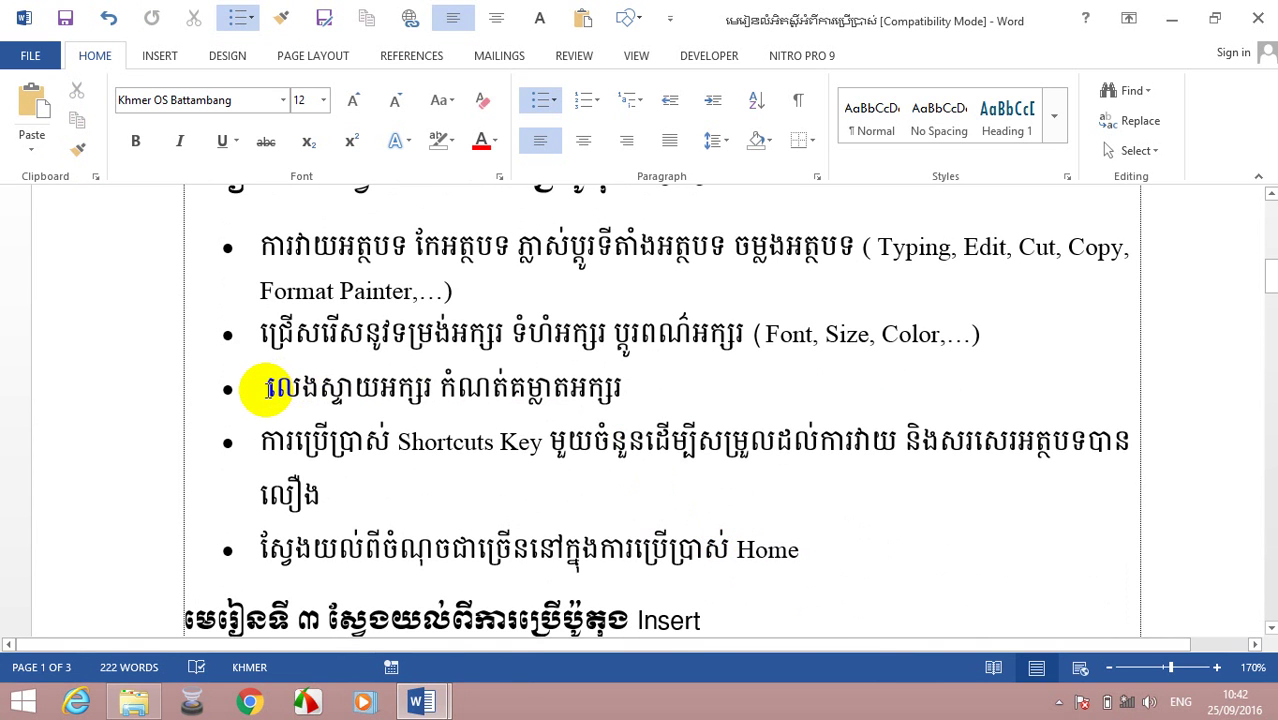
drag(266, 390, 638, 415)
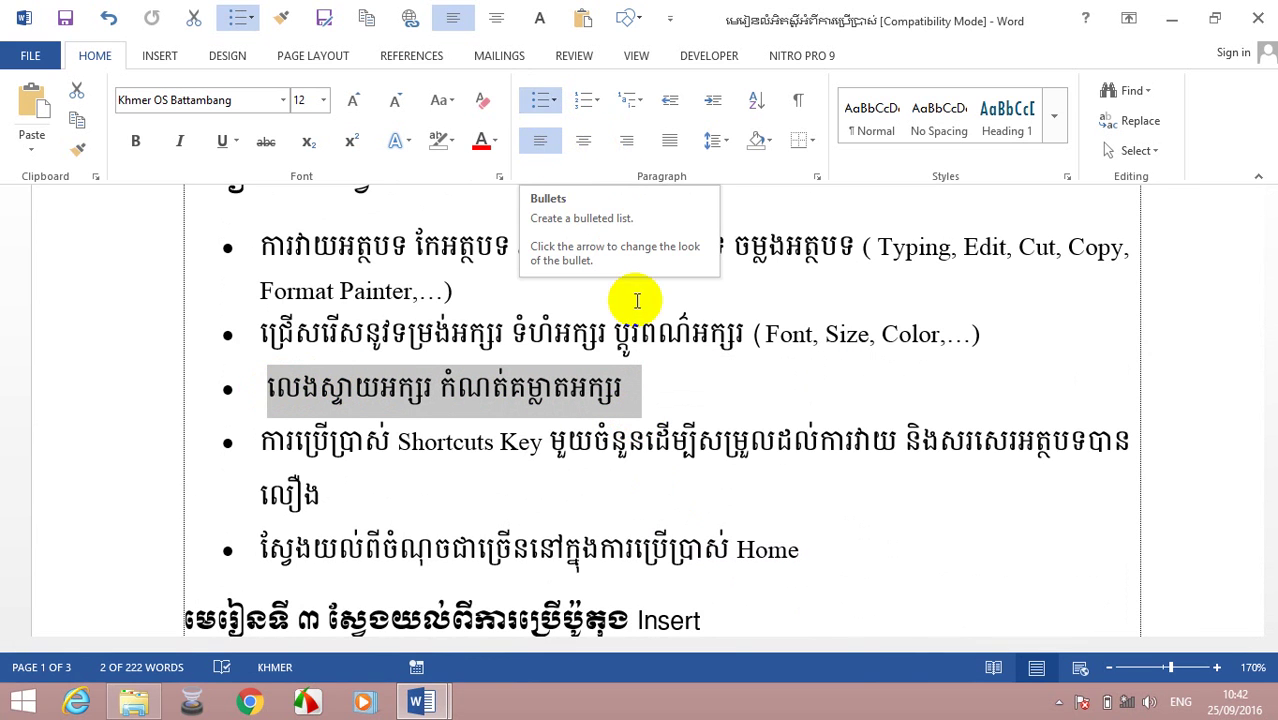
click(680, 386)
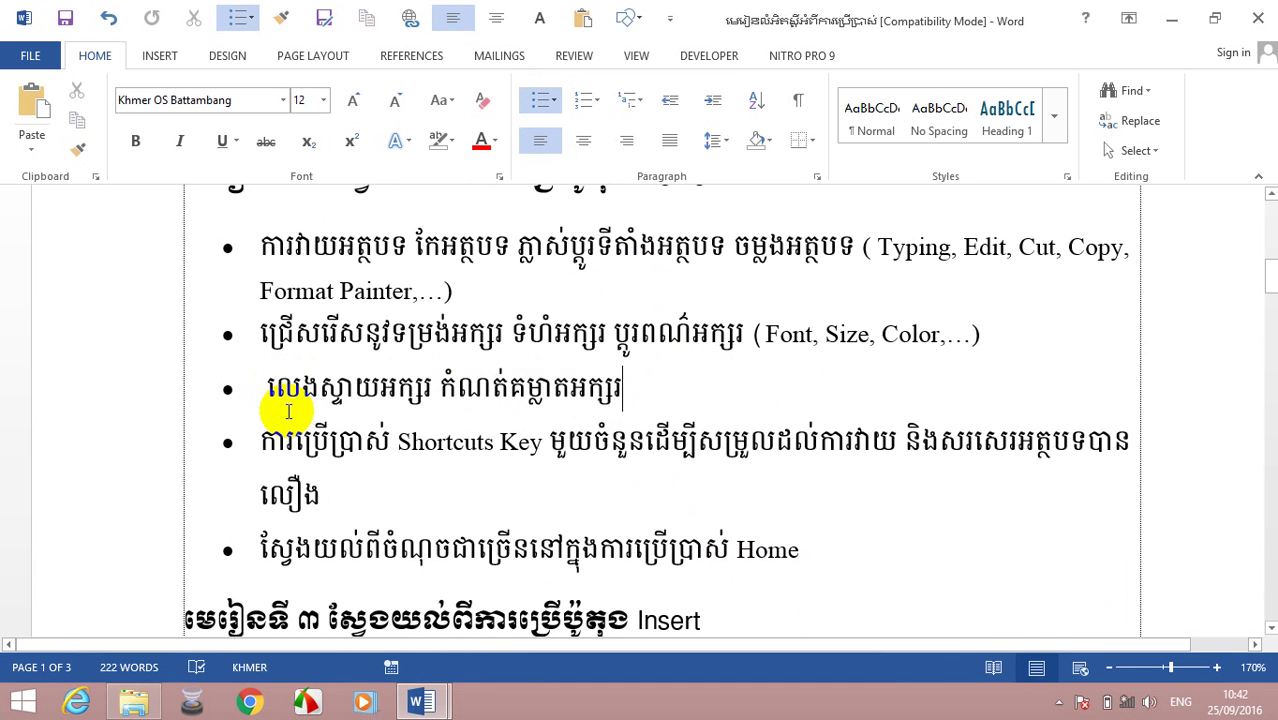
scroll(280, 405, up, 3)
drag(260, 396, 660, 455)
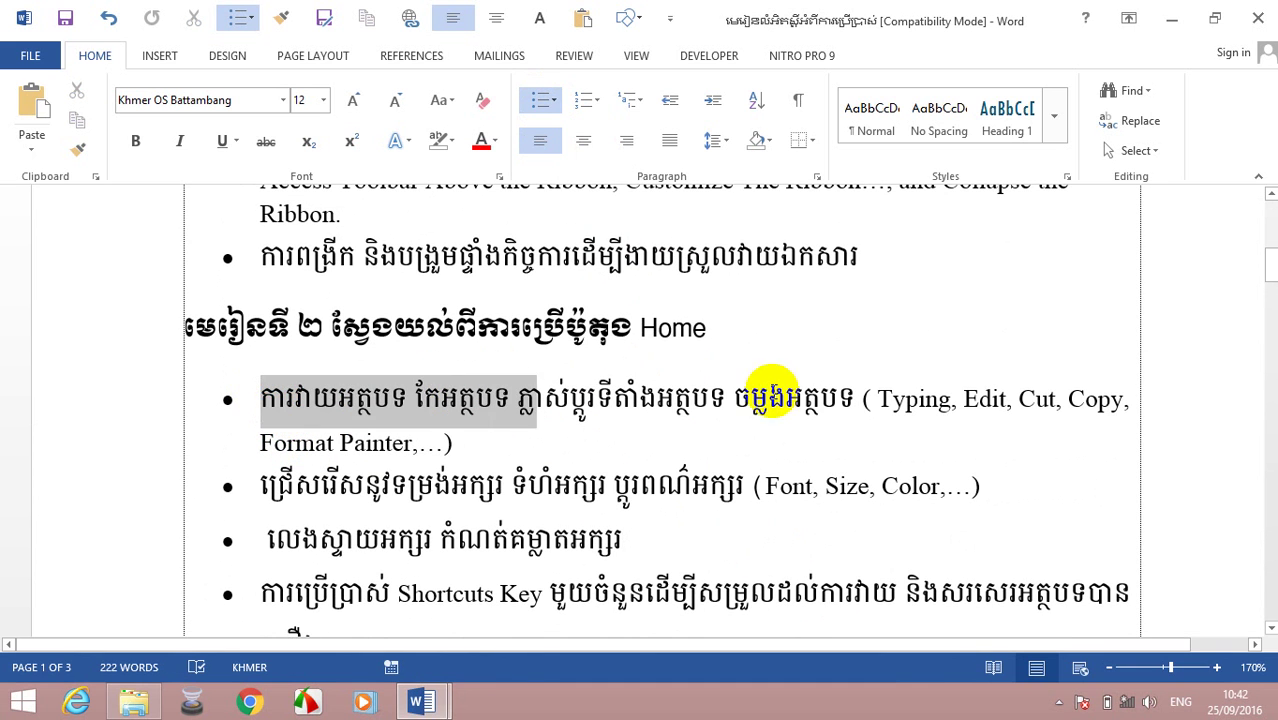
Step: Switch all five Lesson 2 items to arrowhead bullets from the Bullets gallery
click(660, 455)
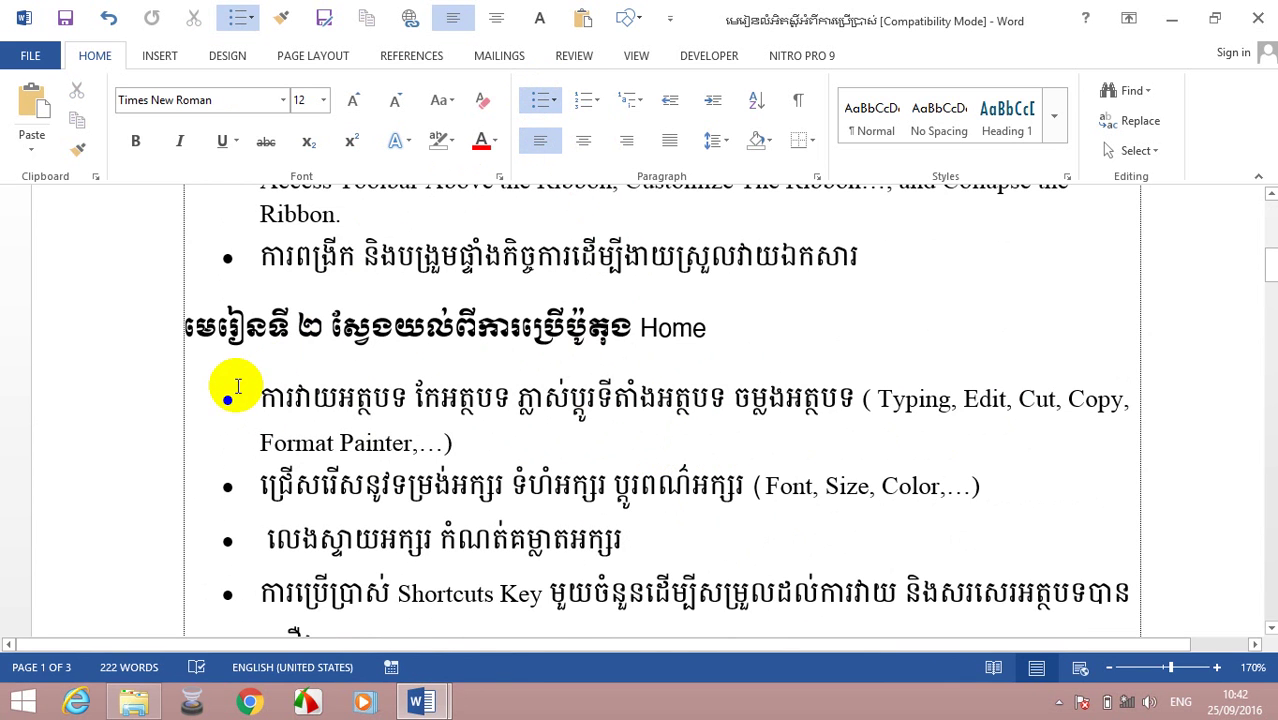
mouse_move(243, 380)
mouse_down()
mouse_move(490, 578)
mouse_move(812, 372)
mouse_up()
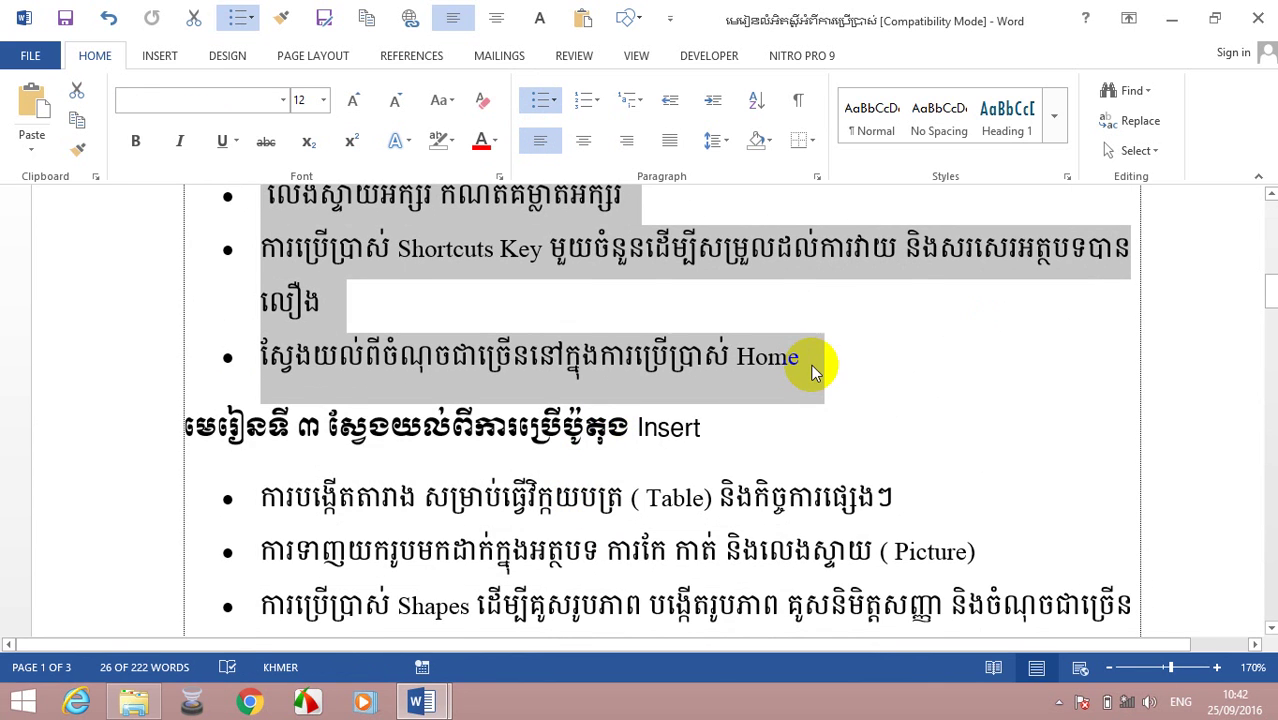
scroll(780, 360, up, 3)
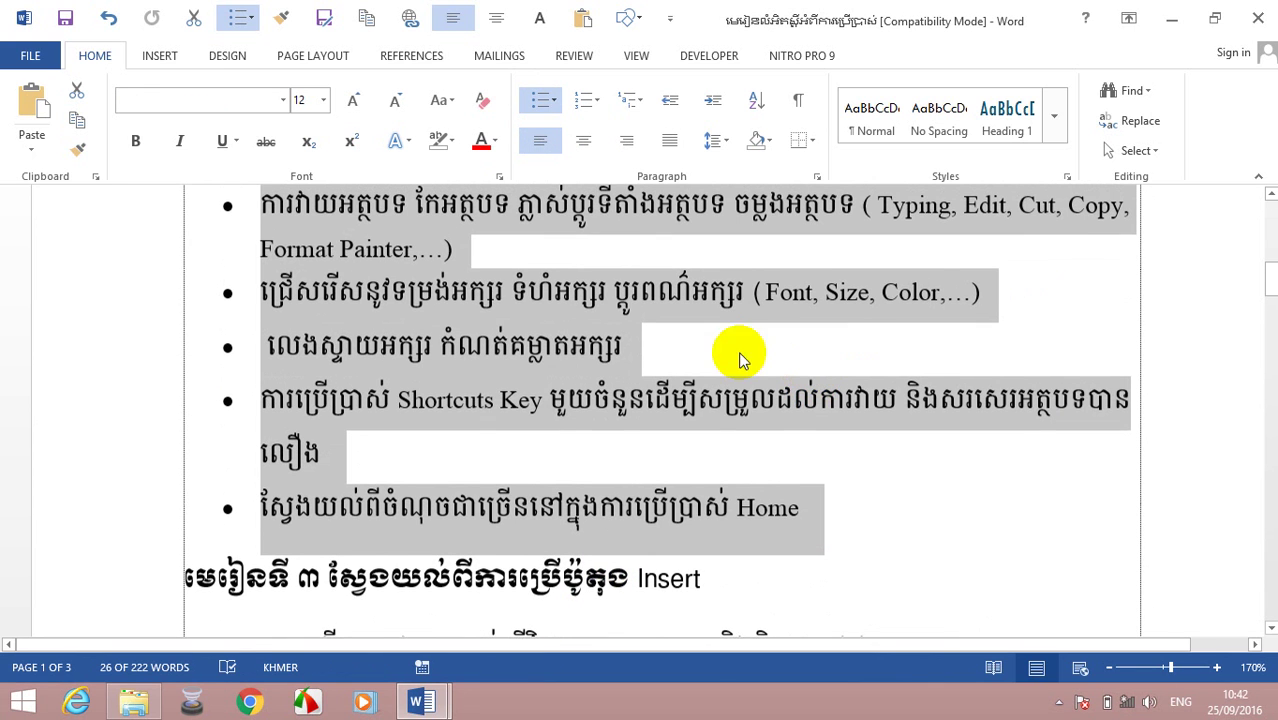
click(555, 102)
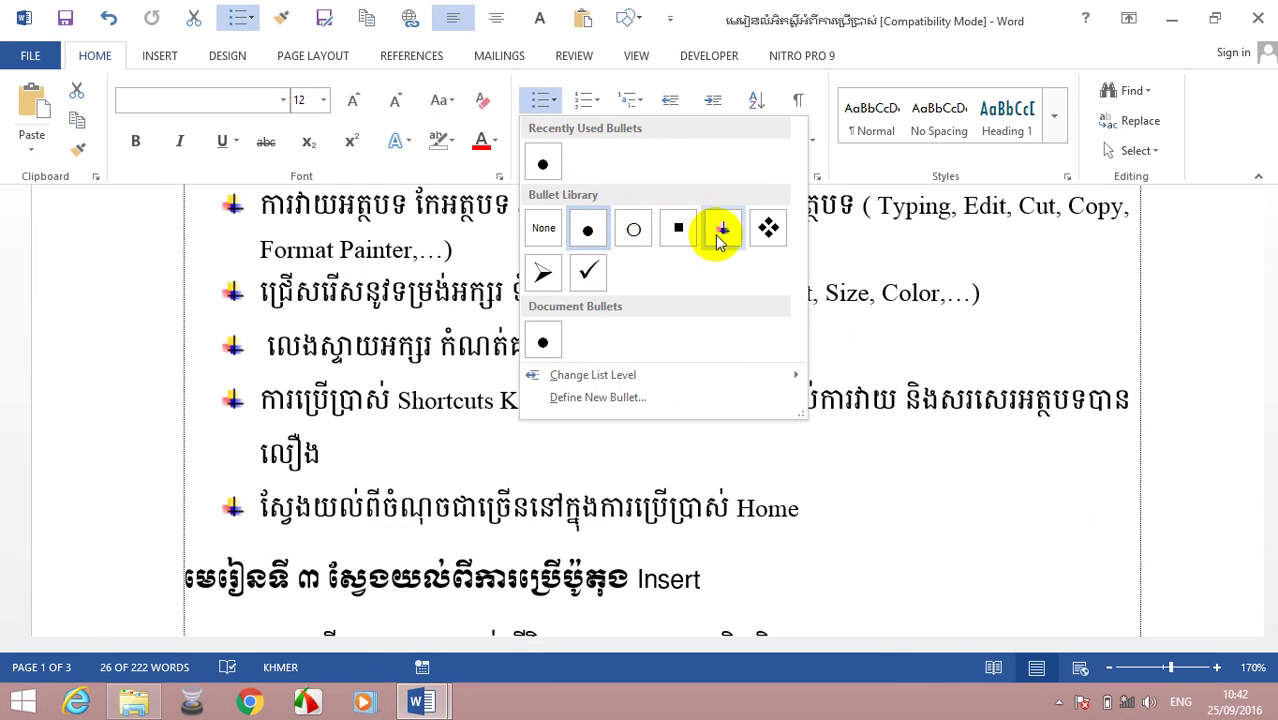
click(543, 276)
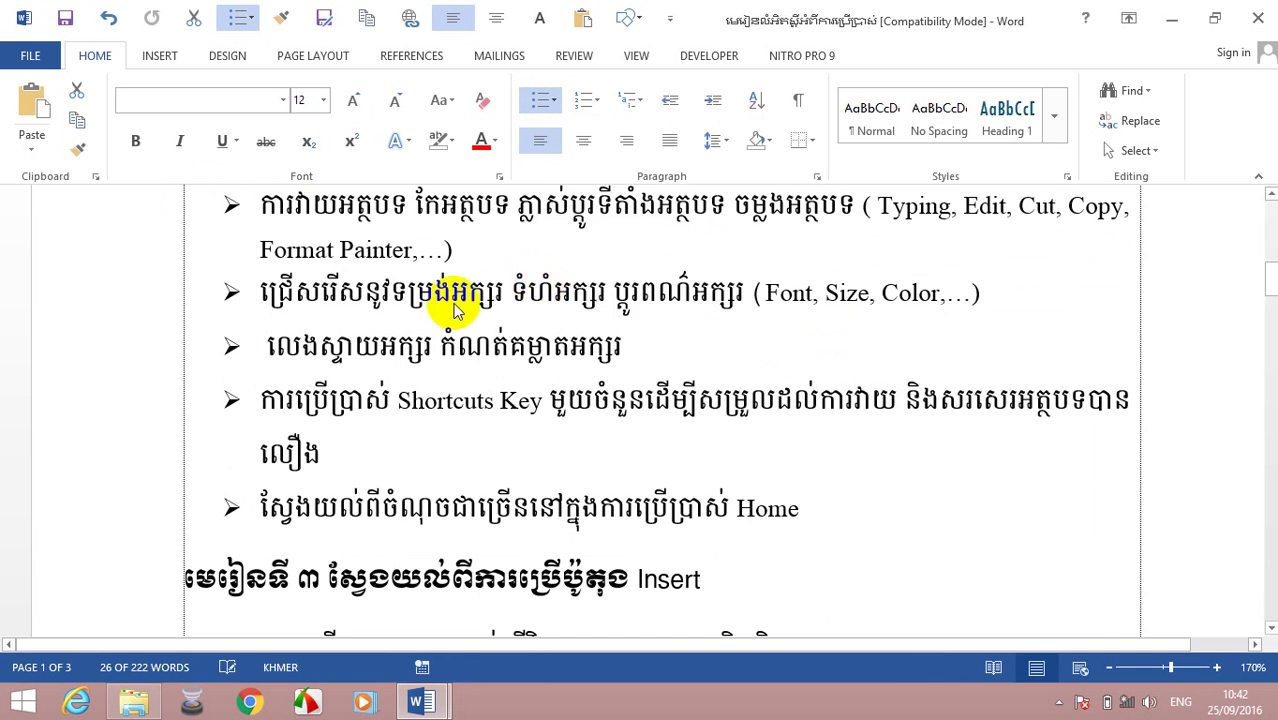
click(260, 508)
scroll(285, 440, up, 3)
scroll(290, 434, down, 1)
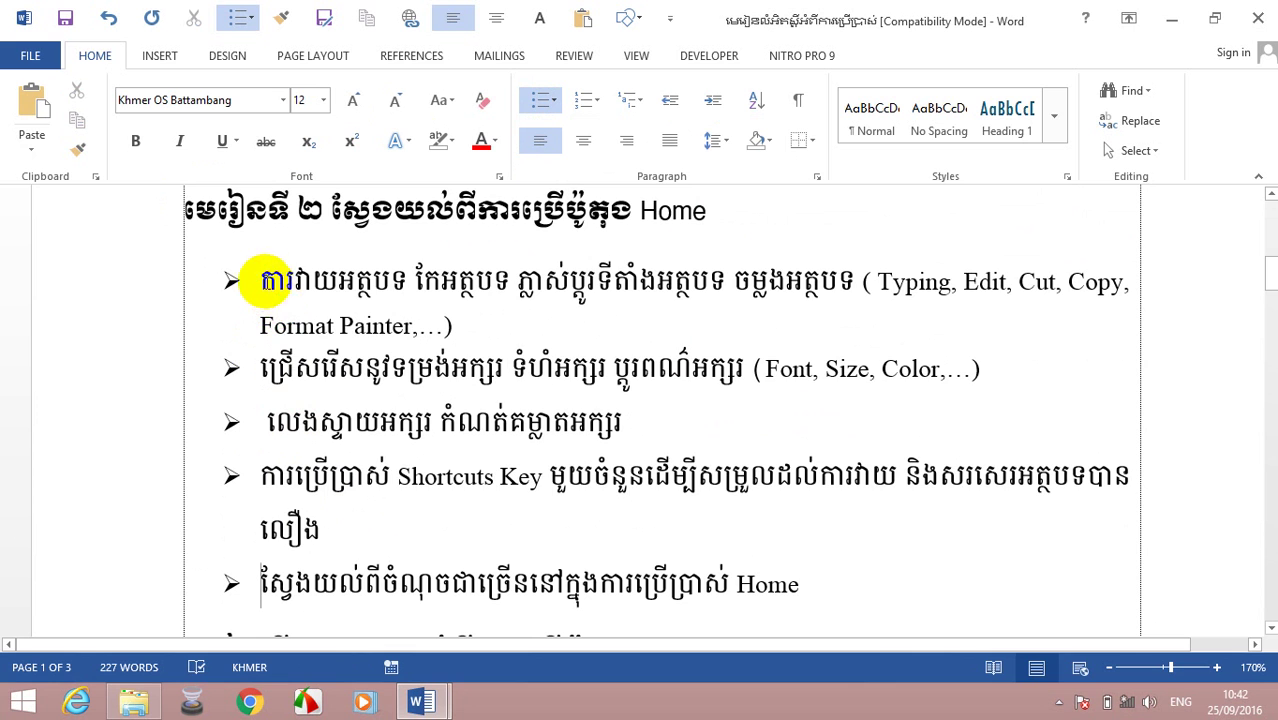
Step: Add an empty line after the Home item and give the Lesson 2 items hollow circle bullets
mouse_move(262, 282)
mouse_down()
mouse_move(437, 550)
mouse_move(755, 590)
mouse_move(805, 423)
mouse_up()
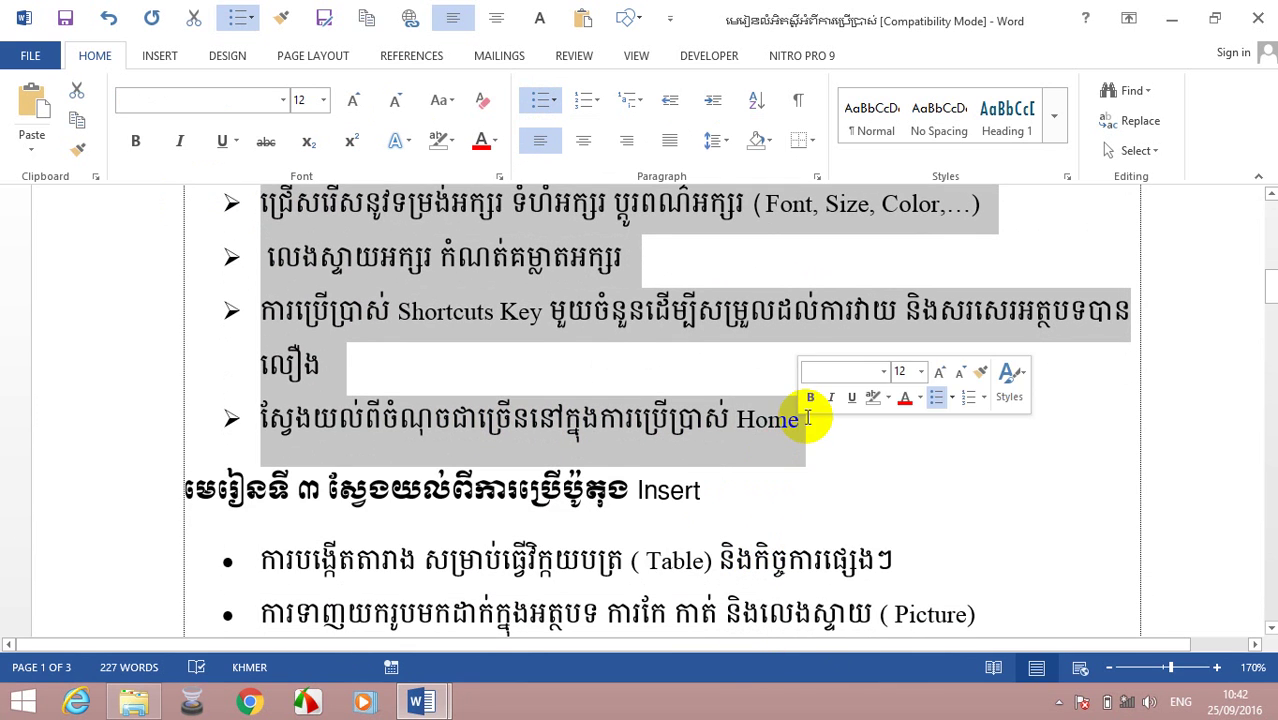
click(808, 418)
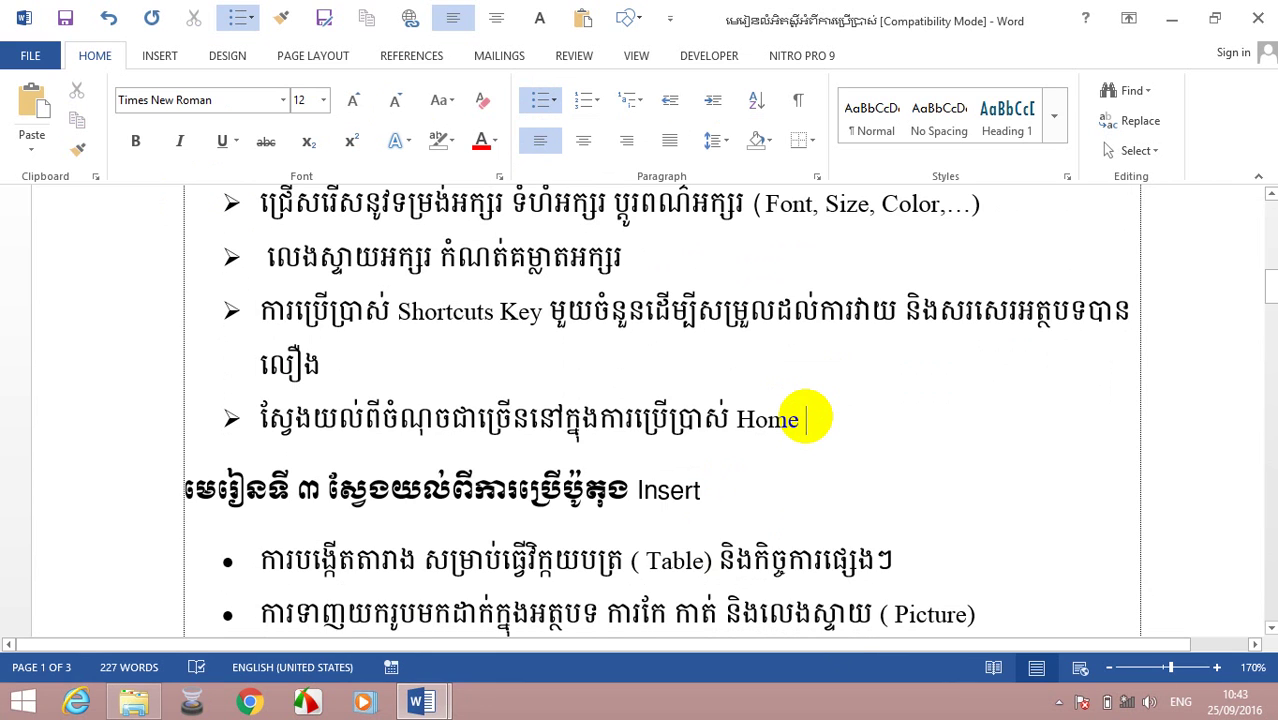
key(Return)
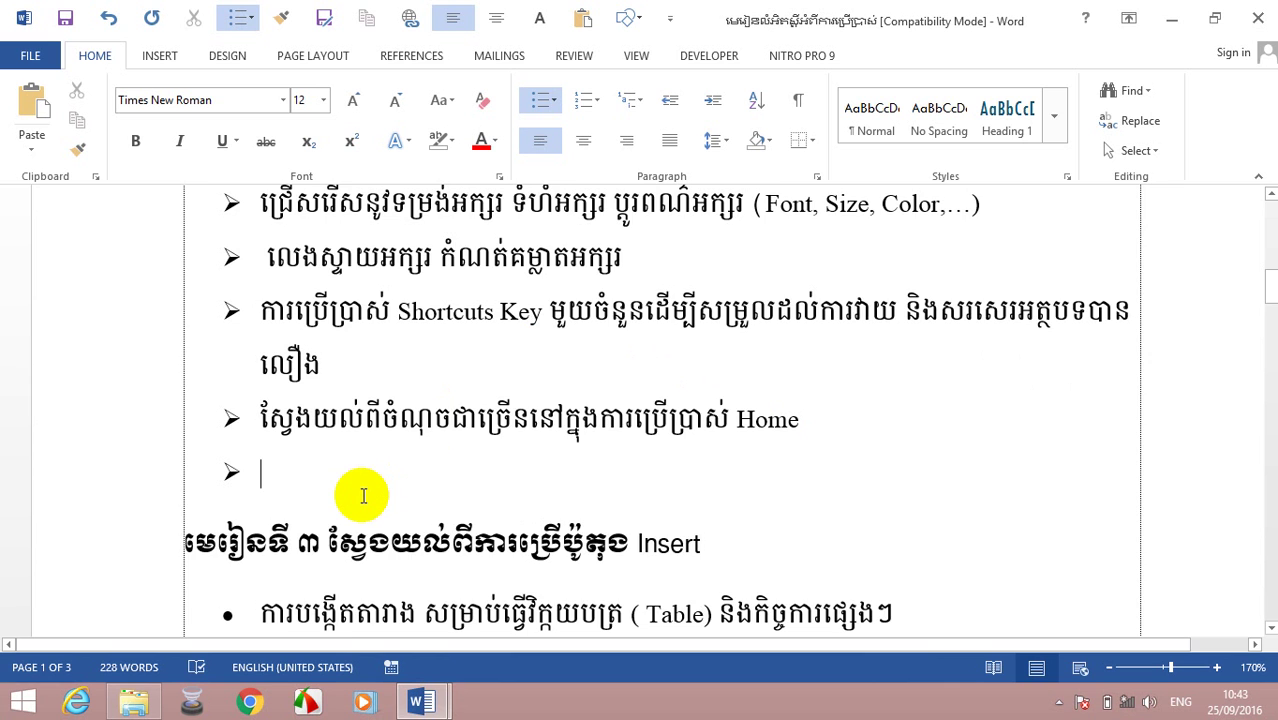
scroll(363, 496, up, 1)
mouse_move(294, 485)
mouse_down()
mouse_move(228, 236)
mouse_move(250, 507)
mouse_up()
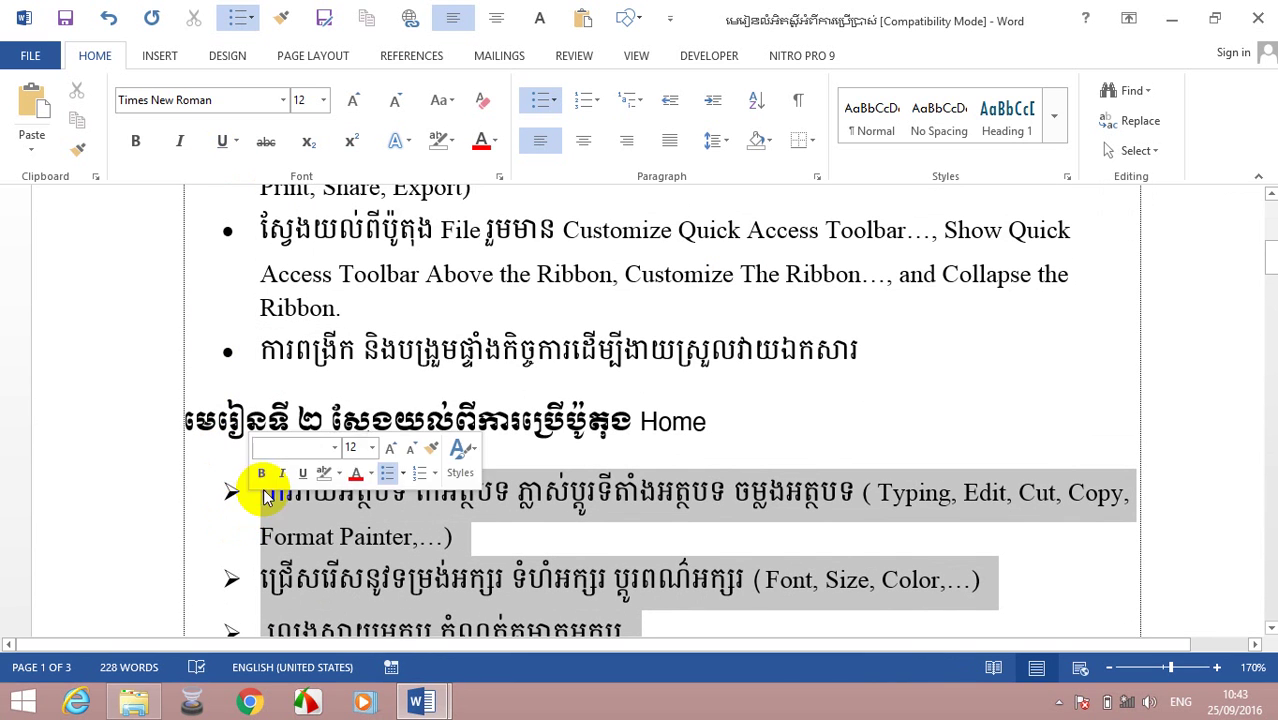
click(553, 100)
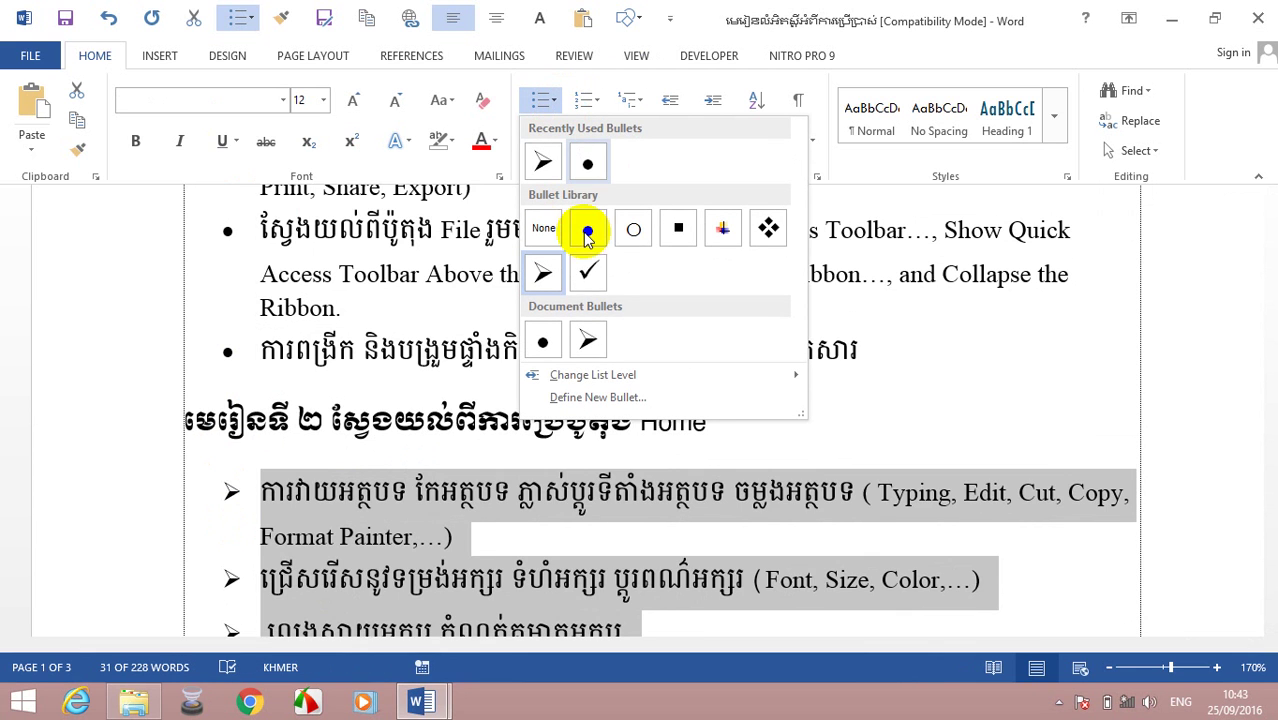
click(636, 231)
Step: Remove the bullet from the empty line below the list
scroll(620, 288, down, 3)
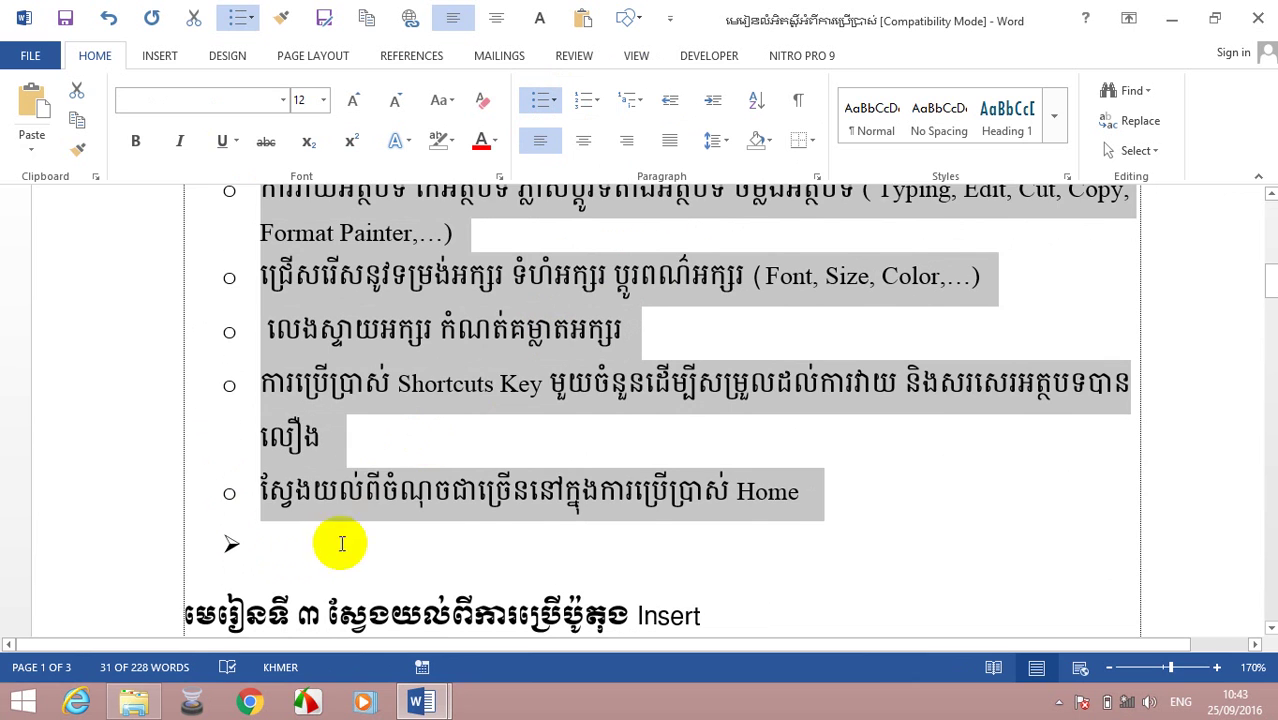
click(274, 540)
key(BackSpace)
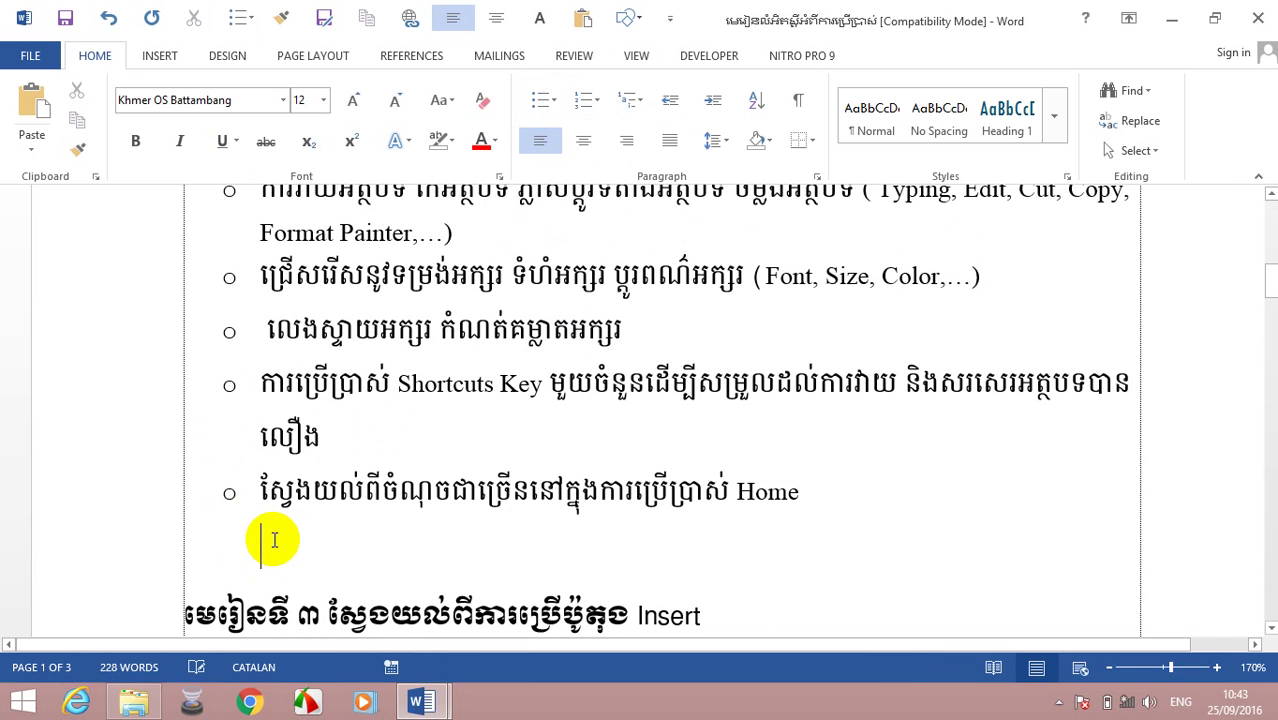
scroll(435, 463, up, 3)
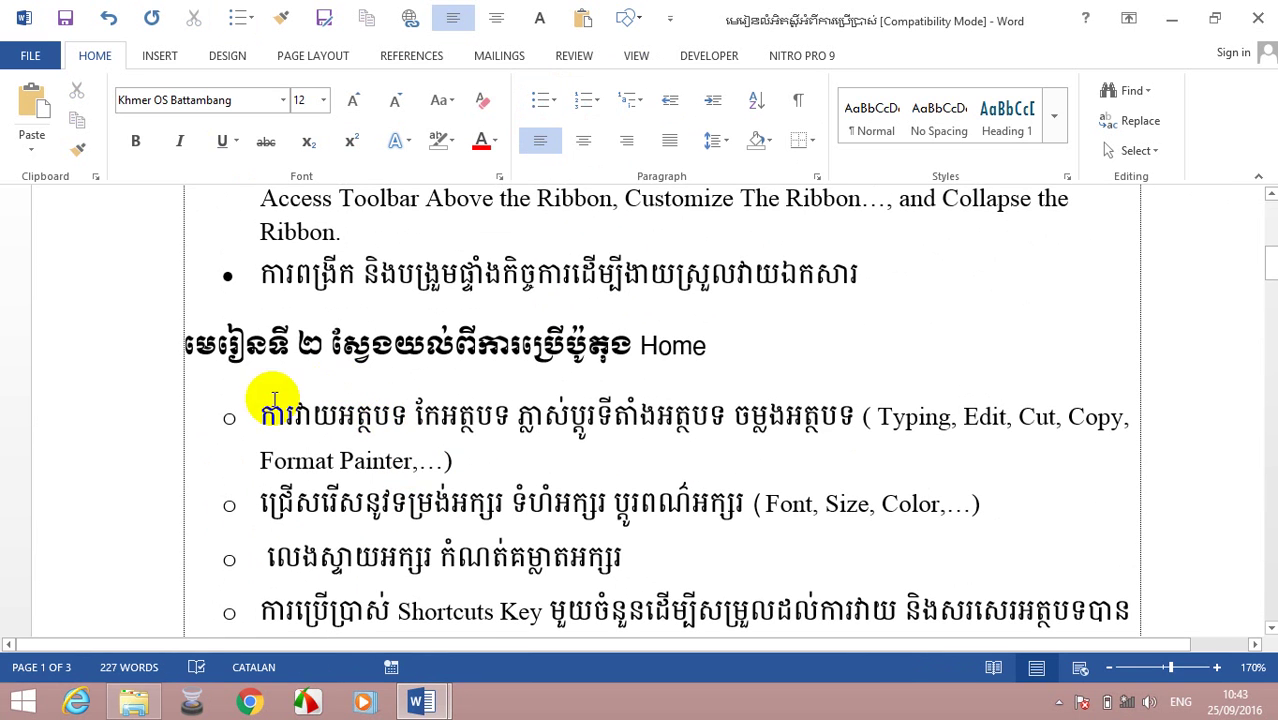
scroll(313, 384, down, 3)
Step: Number the Lesson 2 items in the 1., 2., 3. format
mouse_move(802, 513)
mouse_down()
mouse_move(256, 237)
mouse_move(214, 522)
mouse_up()
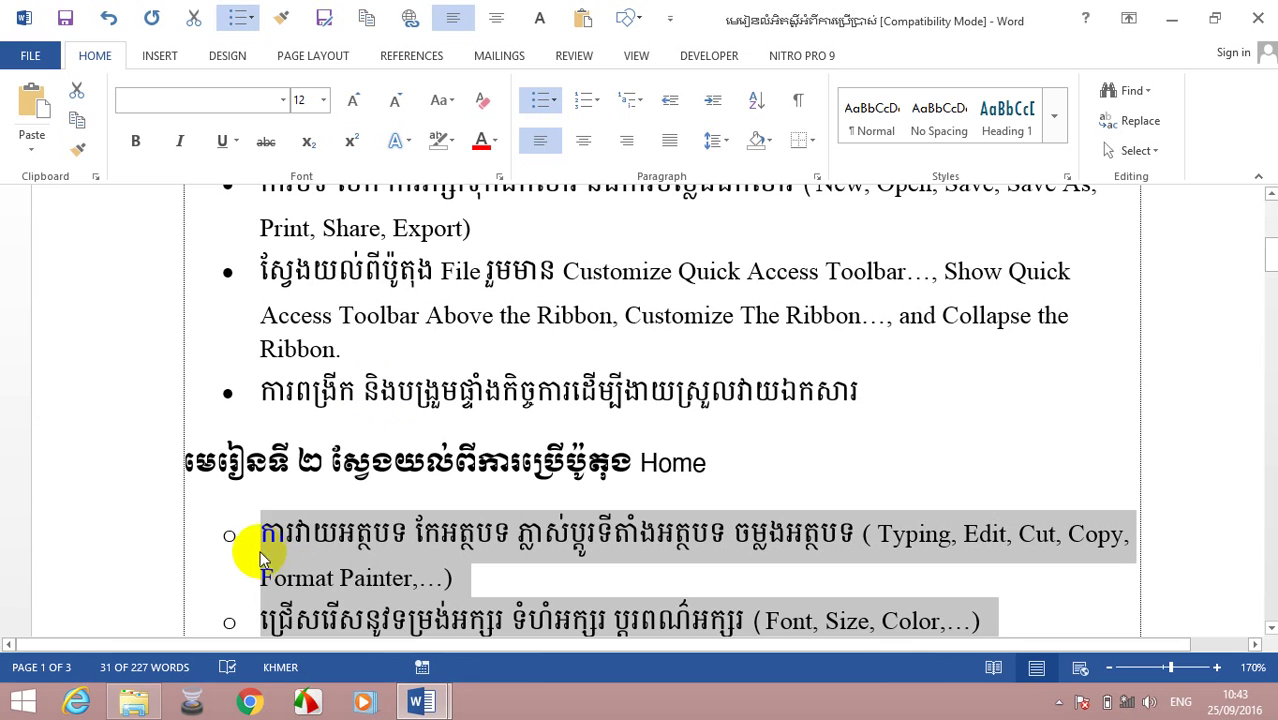
click(598, 102)
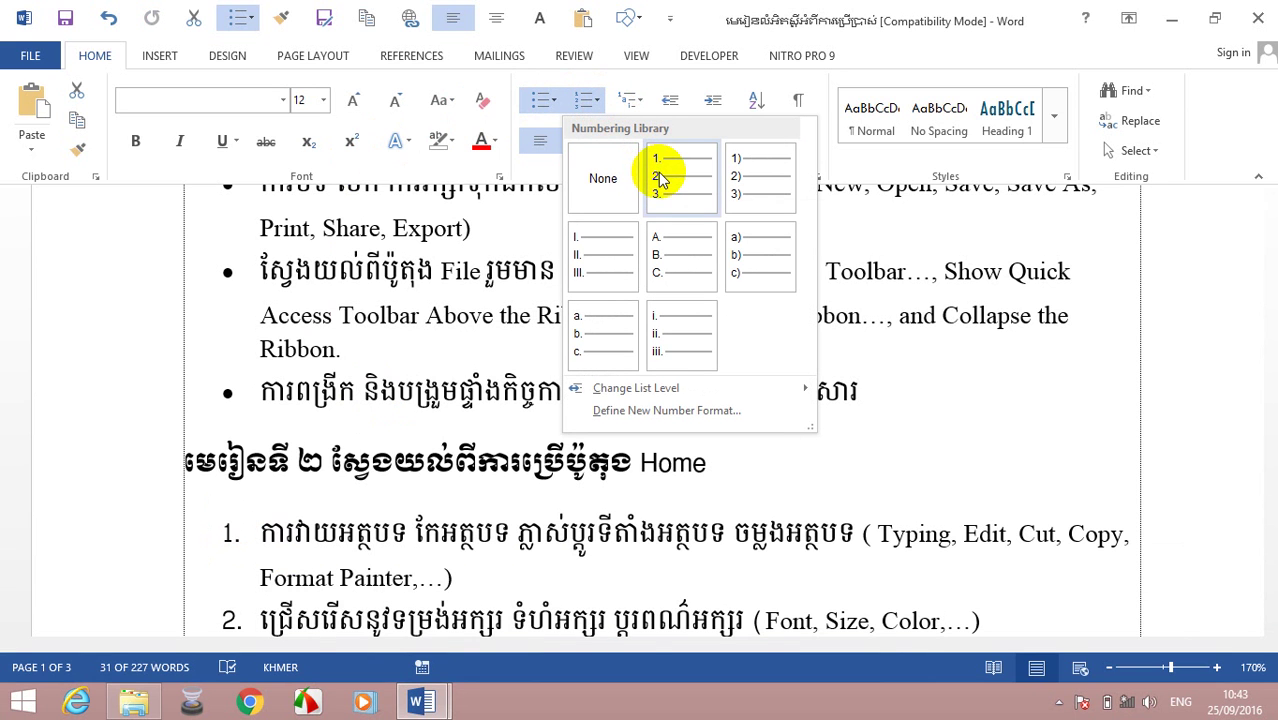
click(660, 177)
scroll(600, 290, down, 1)
scroll(519, 397, down, 5)
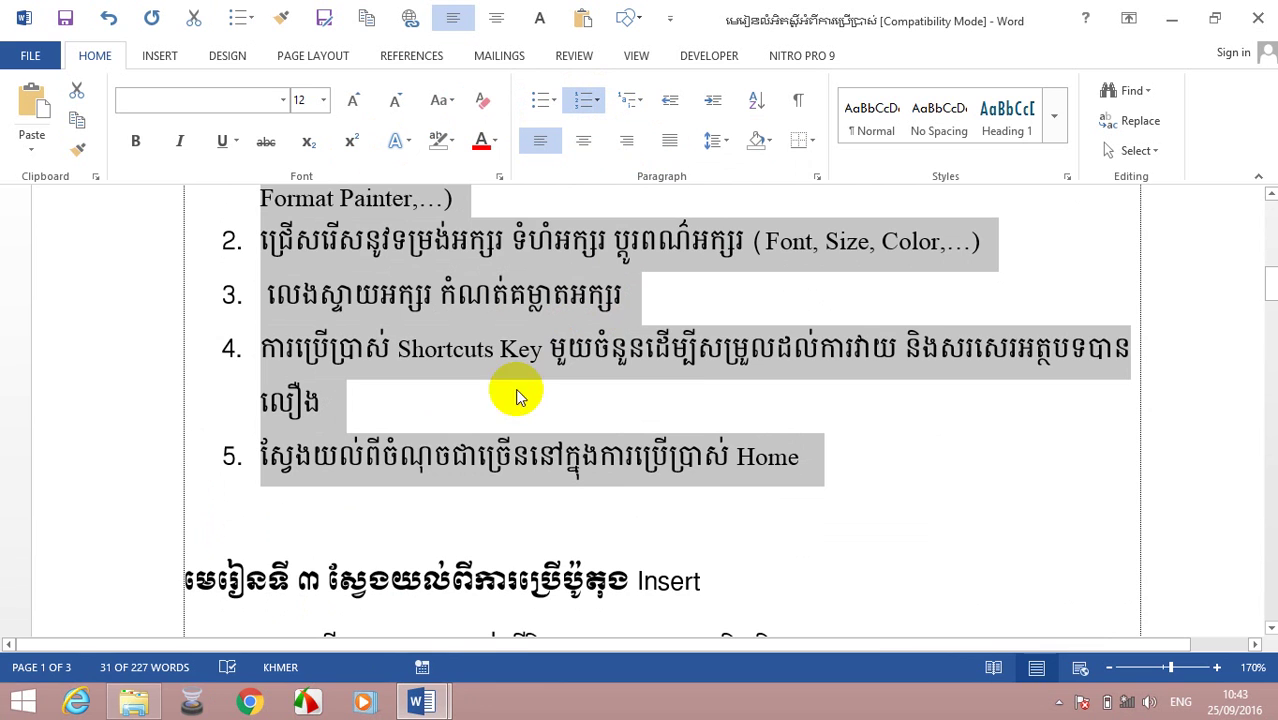
click(373, 424)
scroll(373, 424, up, 3)
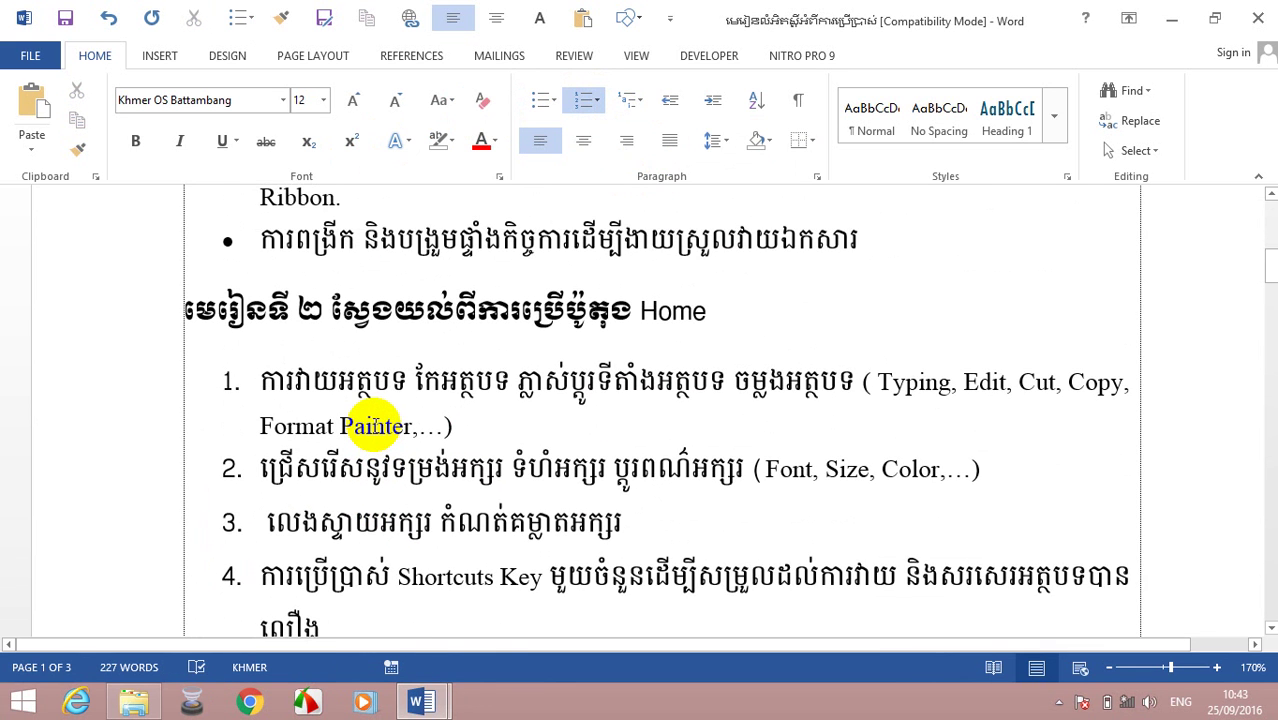
scroll(375, 425, down, 1)
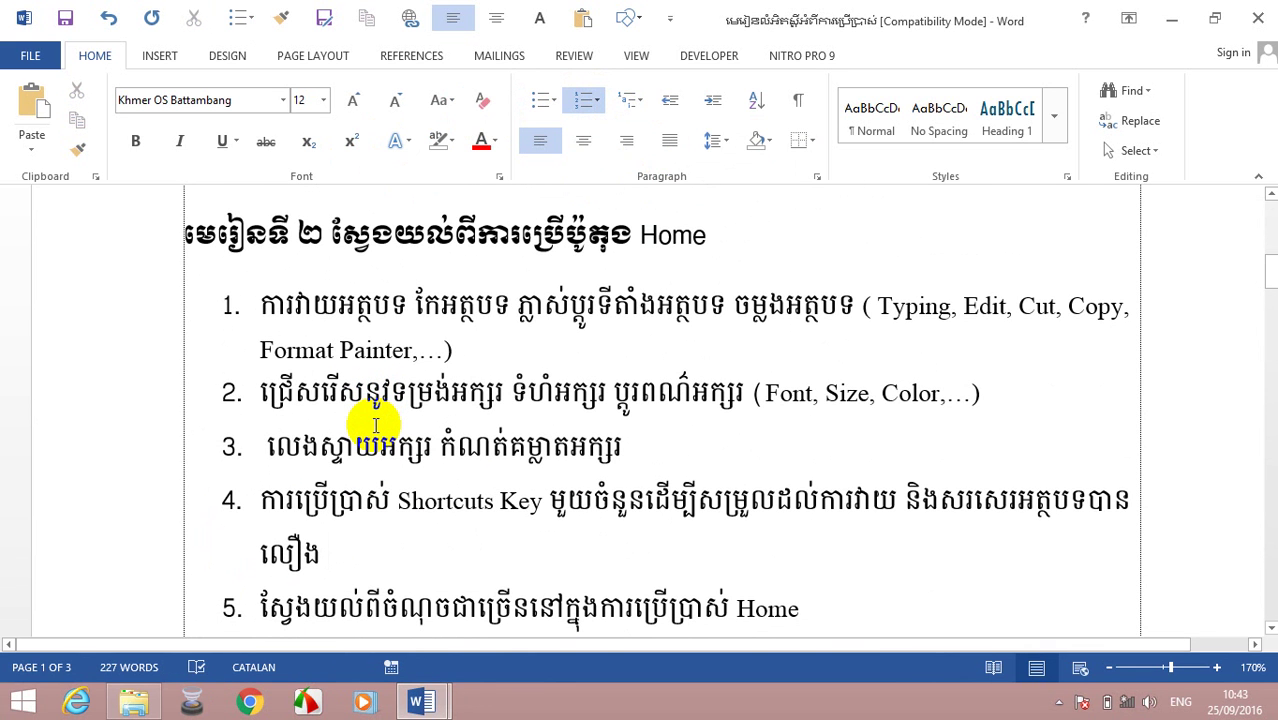
scroll(371, 422, up, 3)
scroll(385, 422, down, 4)
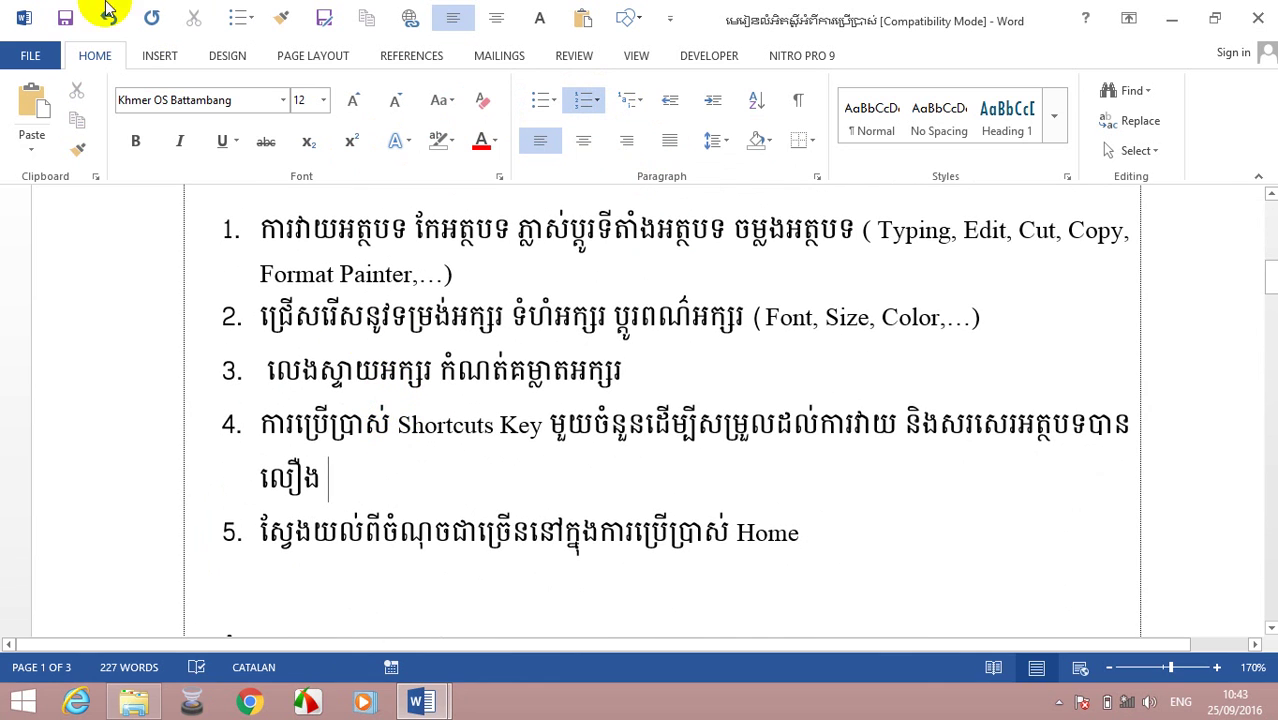
Step: Add an empty sixth numbered item after item 5
click(813, 539)
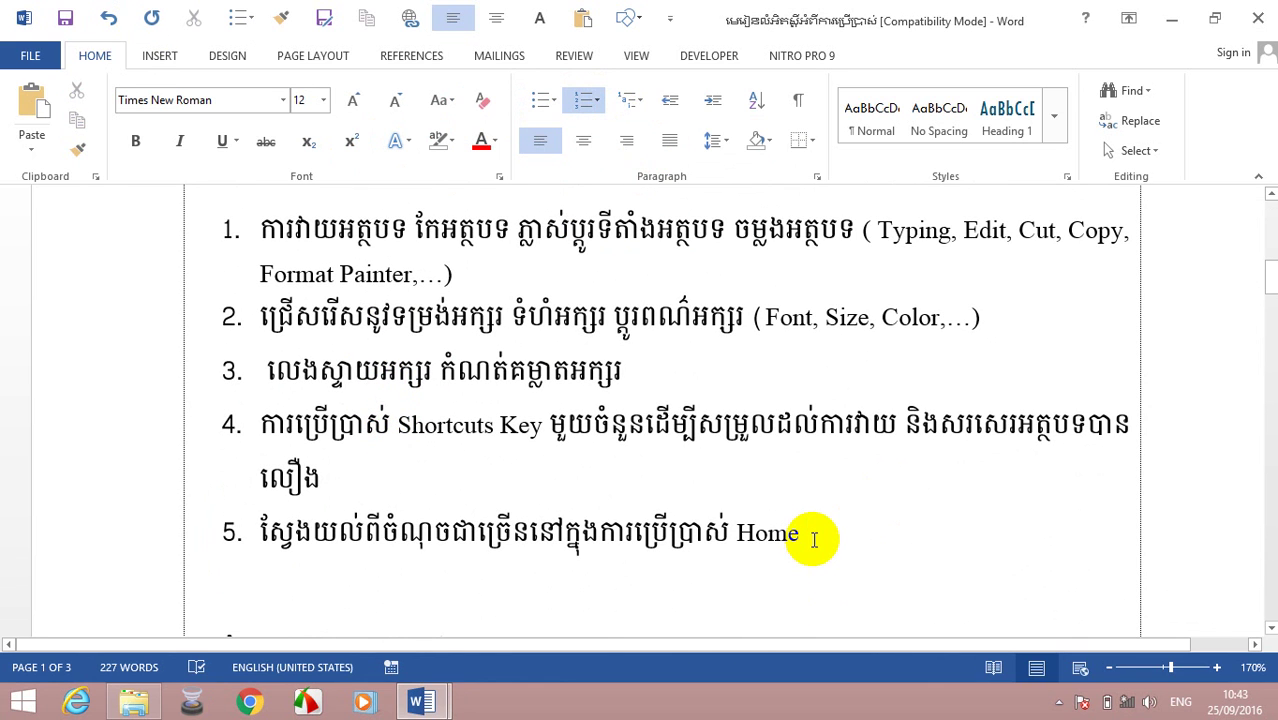
key(Return)
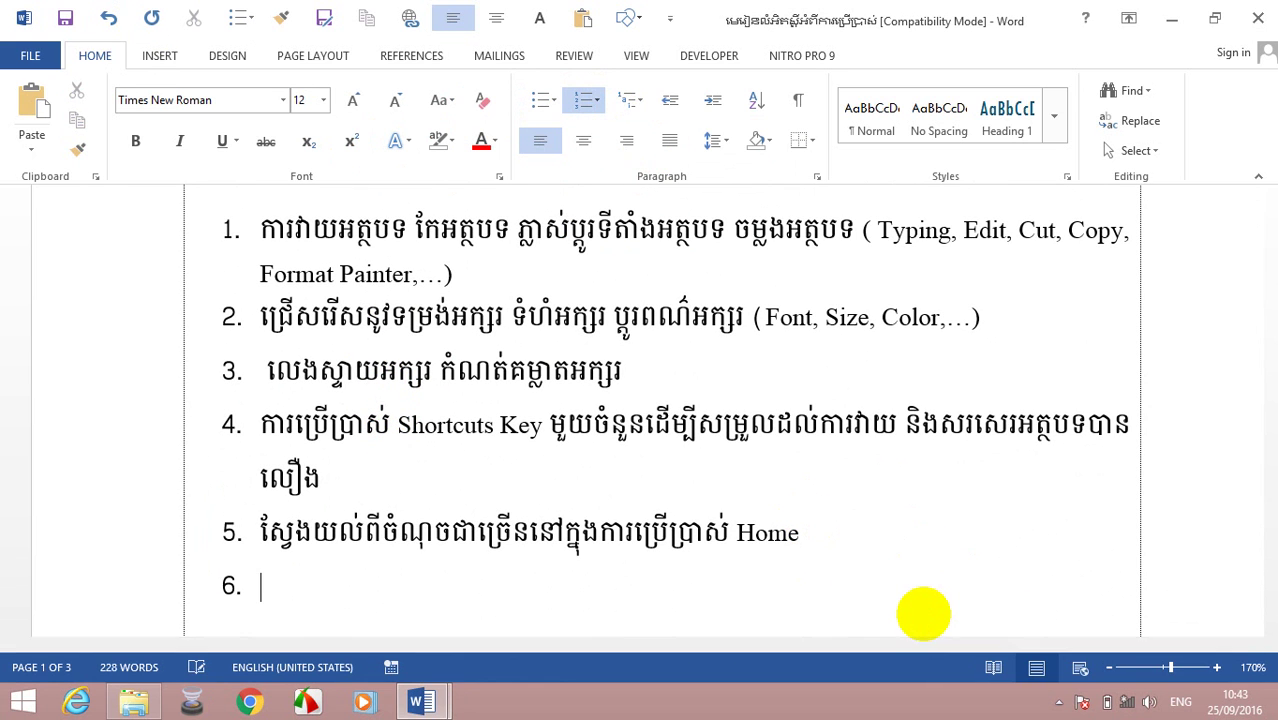
scroll(232, 566, up, 3)
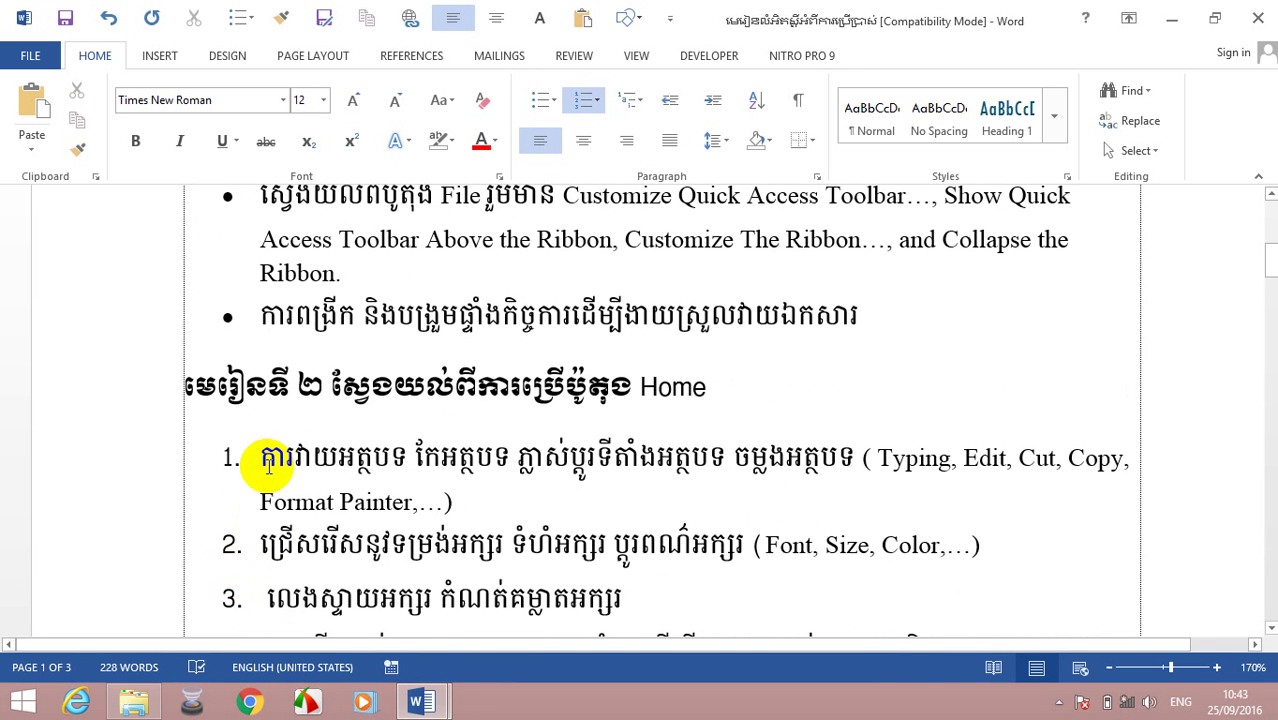
Step: Try a filled round bullet on the lesson 2 heading, then undo it
click(708, 387)
drag(473, 390, 185, 408)
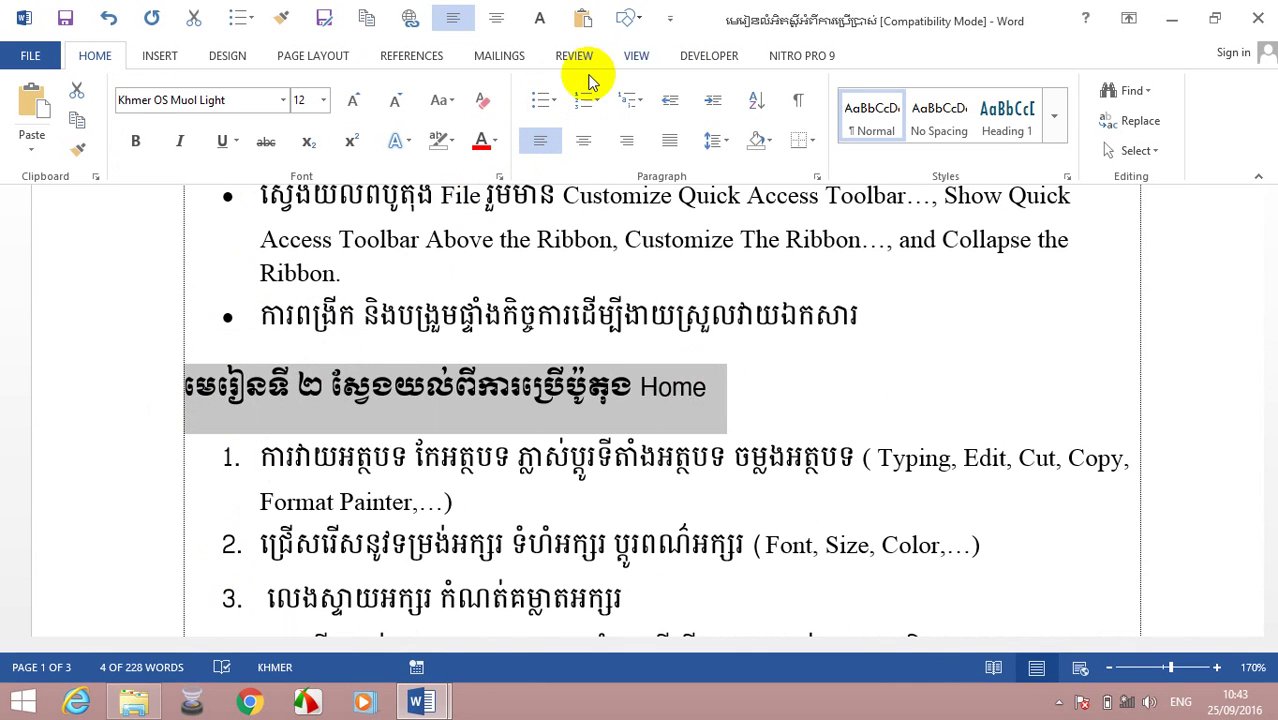
click(543, 103)
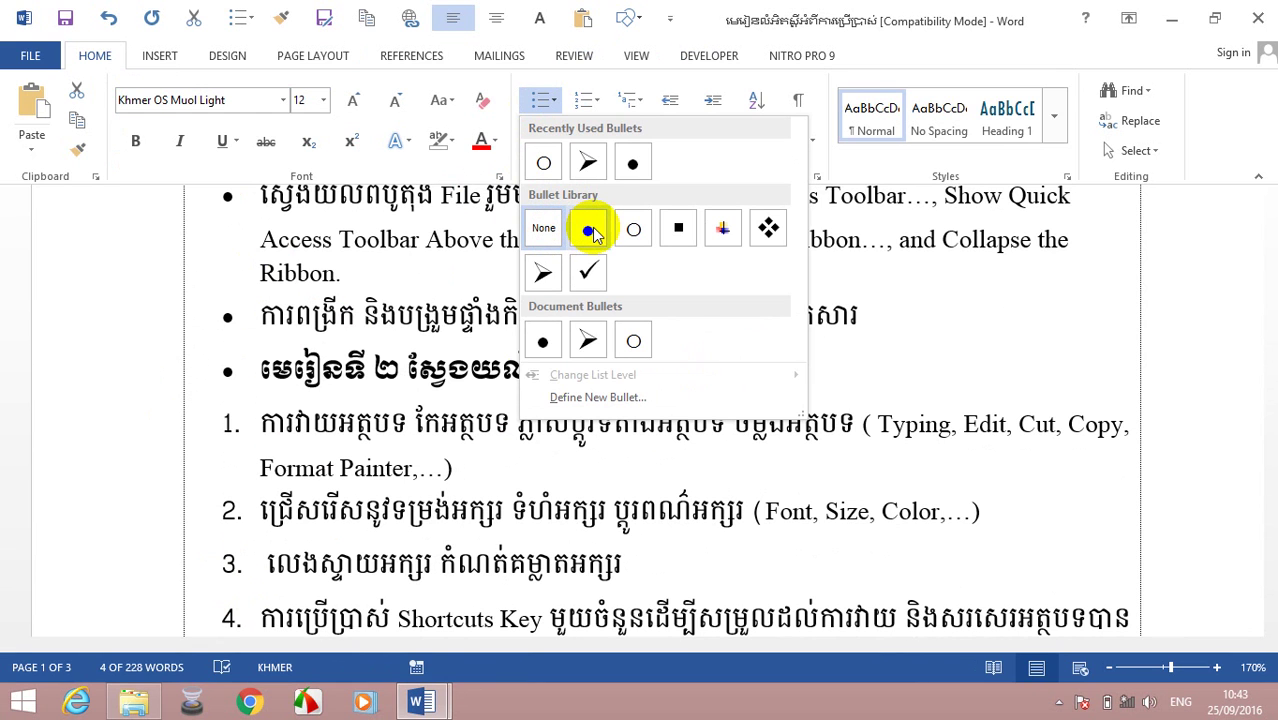
click(593, 232)
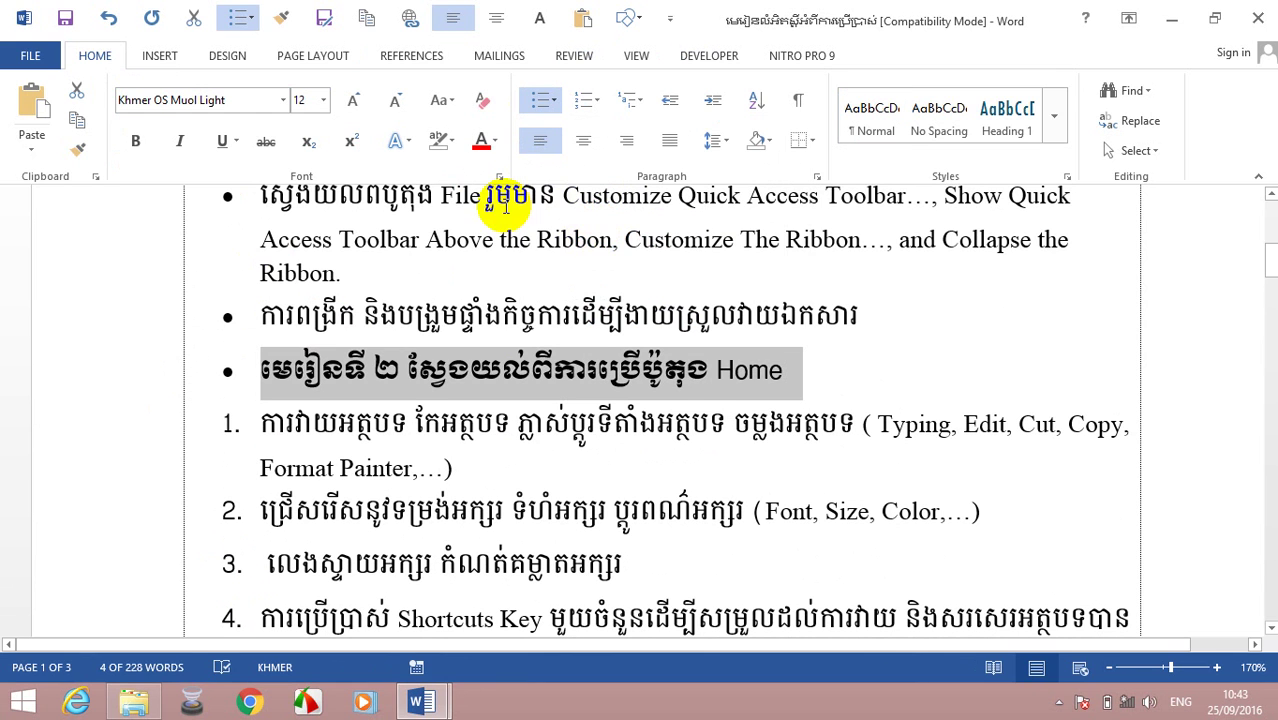
click(107, 18)
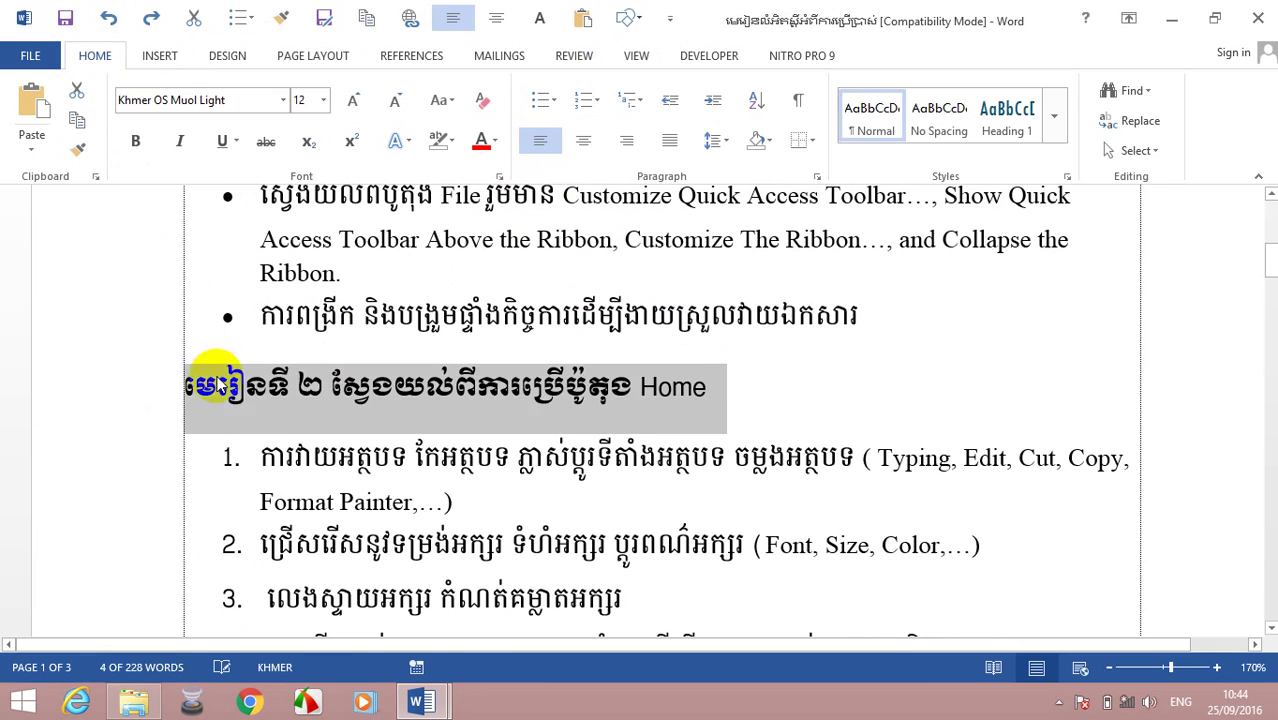
click(727, 390)
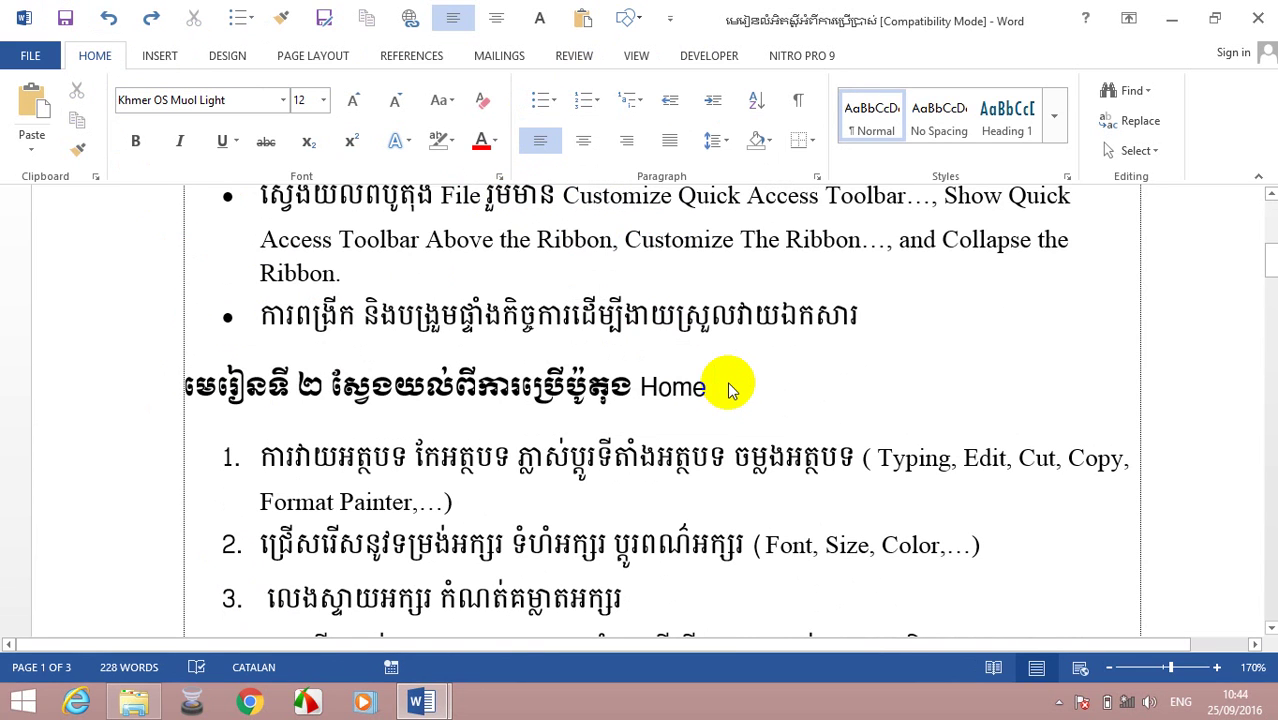
Step: Give the numbered Home items filled round bullets and remove the number from the empty line
scroll(713, 387, down, 3)
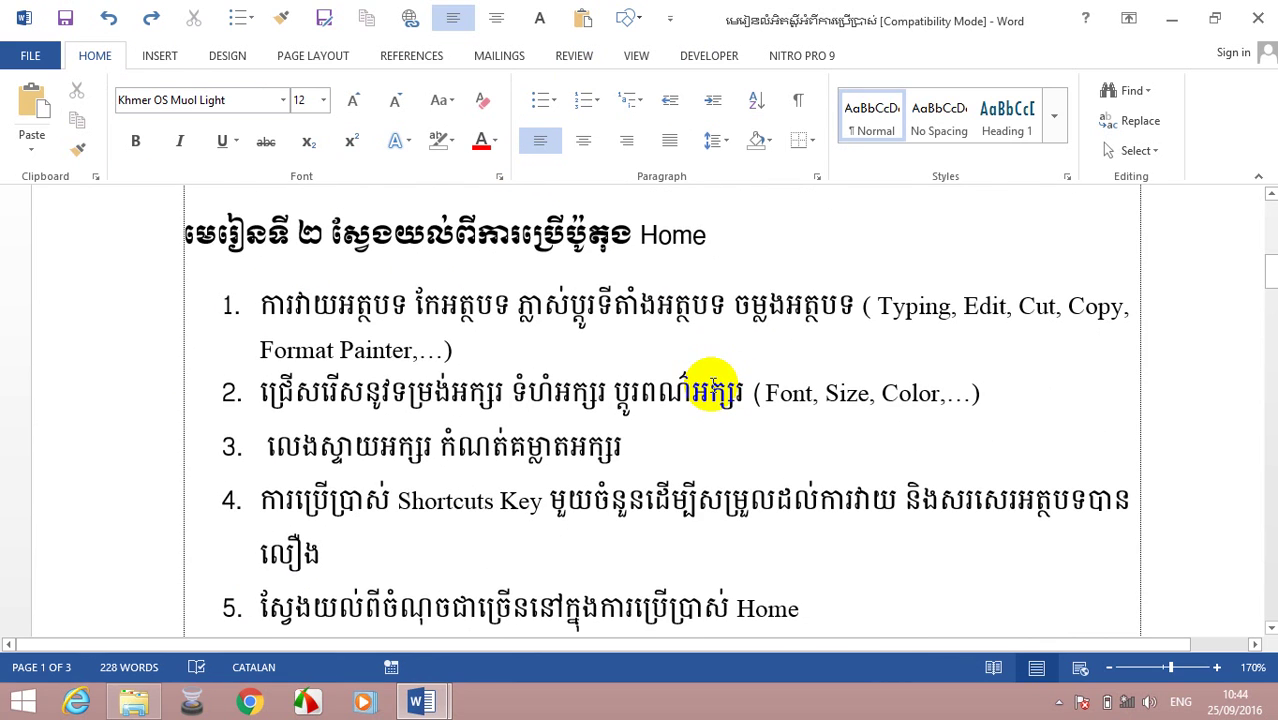
scroll(713, 387, up, 2)
mouse_move(203, 377)
mouse_down()
mouse_move(680, 712)
mouse_move(688, 262)
mouse_move(820, 450)
mouse_up()
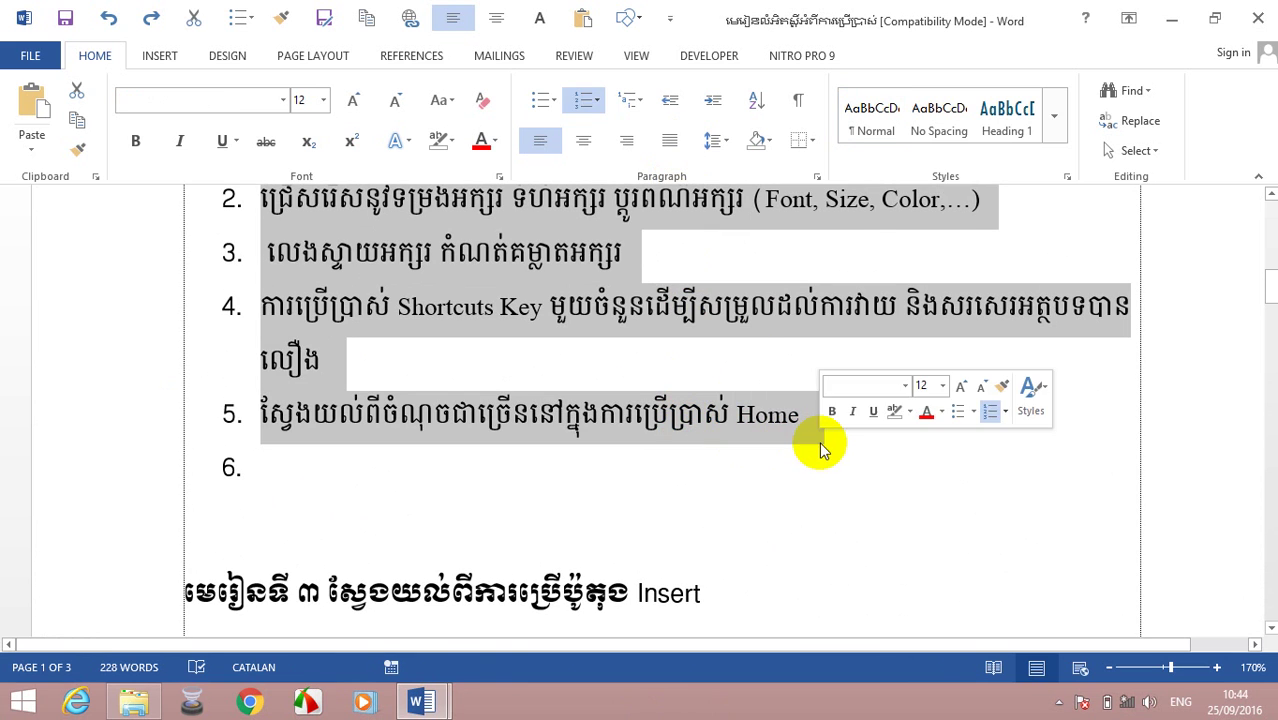
click(550, 100)
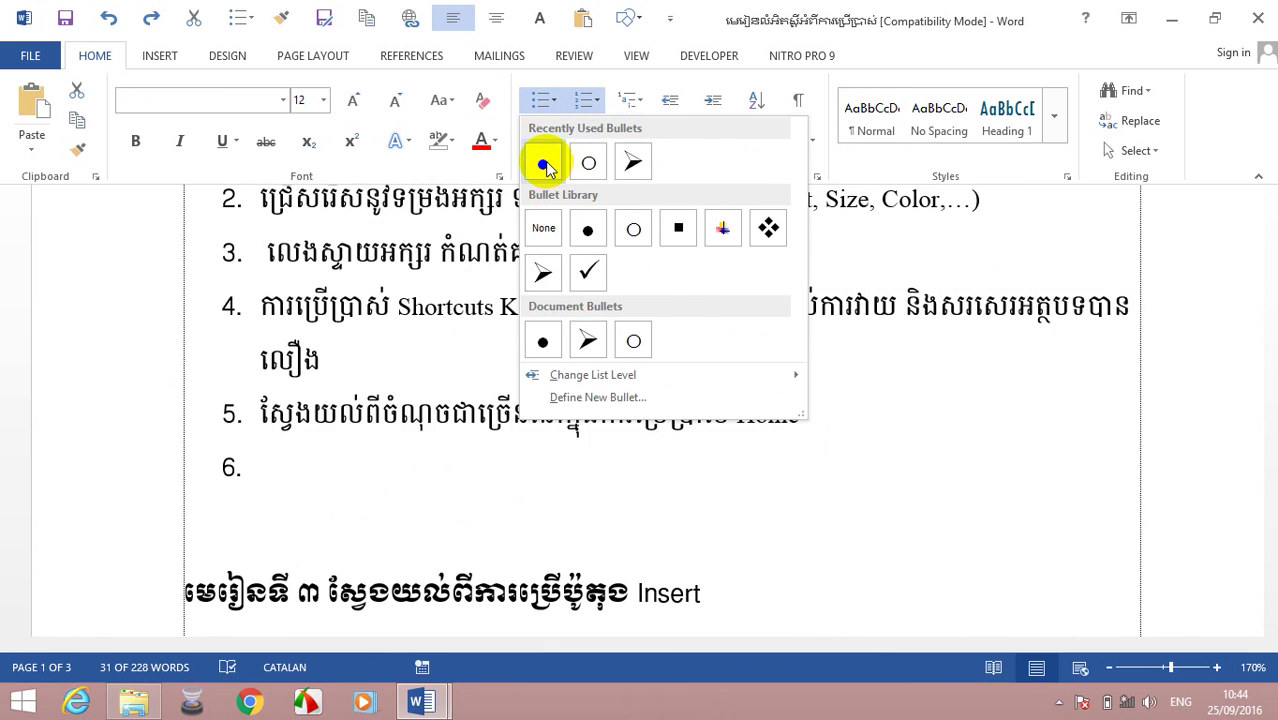
click(545, 165)
click(280, 480)
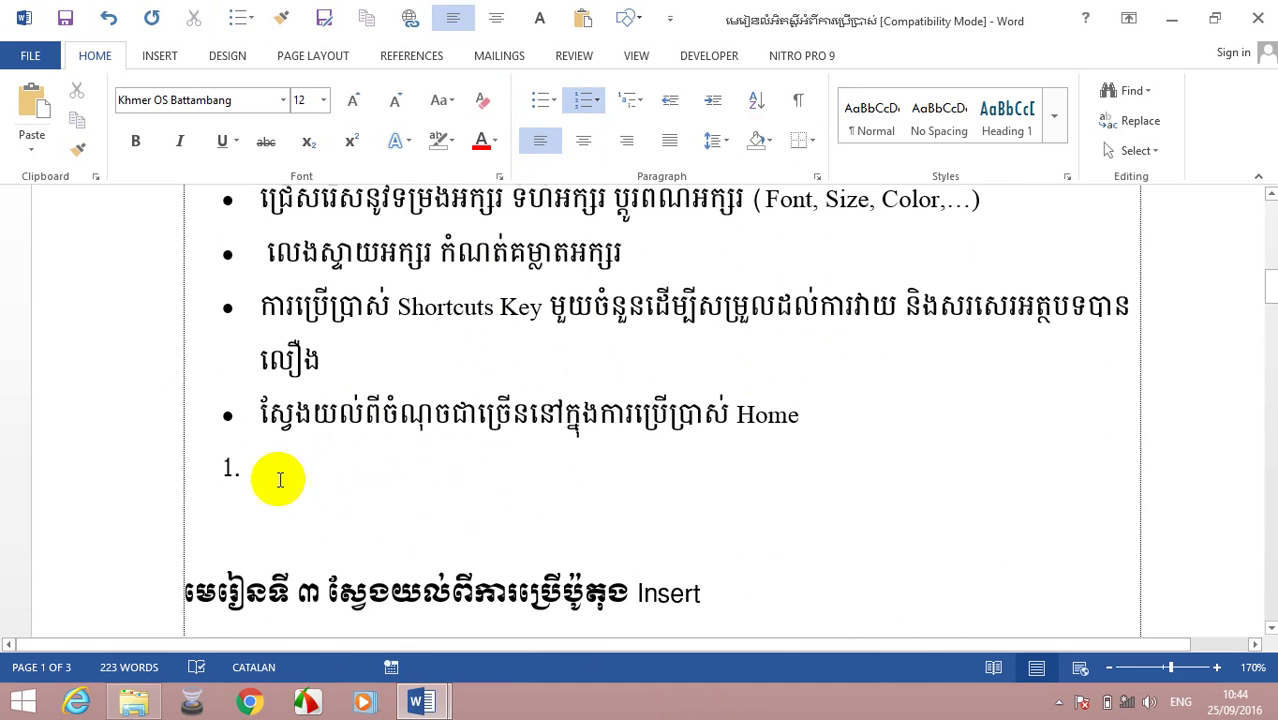
key(BackSpace)
scroll(285, 470, up, 3)
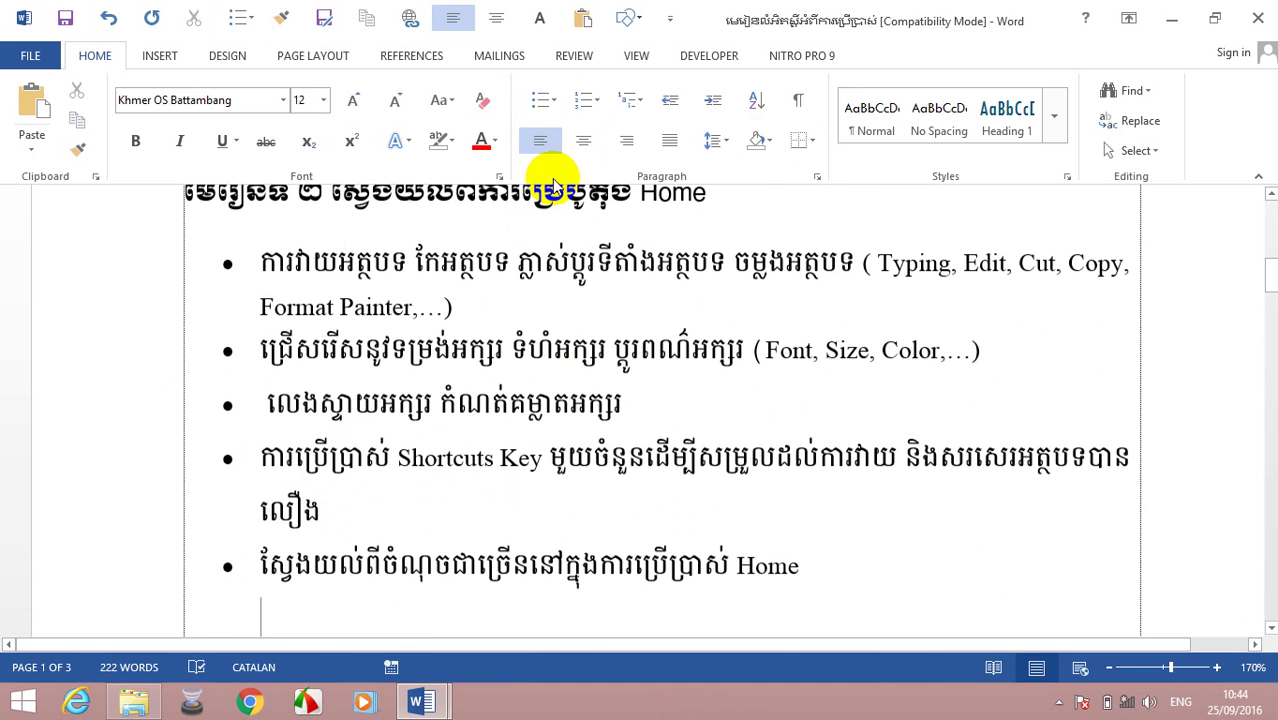
Step: Try 1.1 multilevel heading numbering on the empty line, then remove it
click(630, 102)
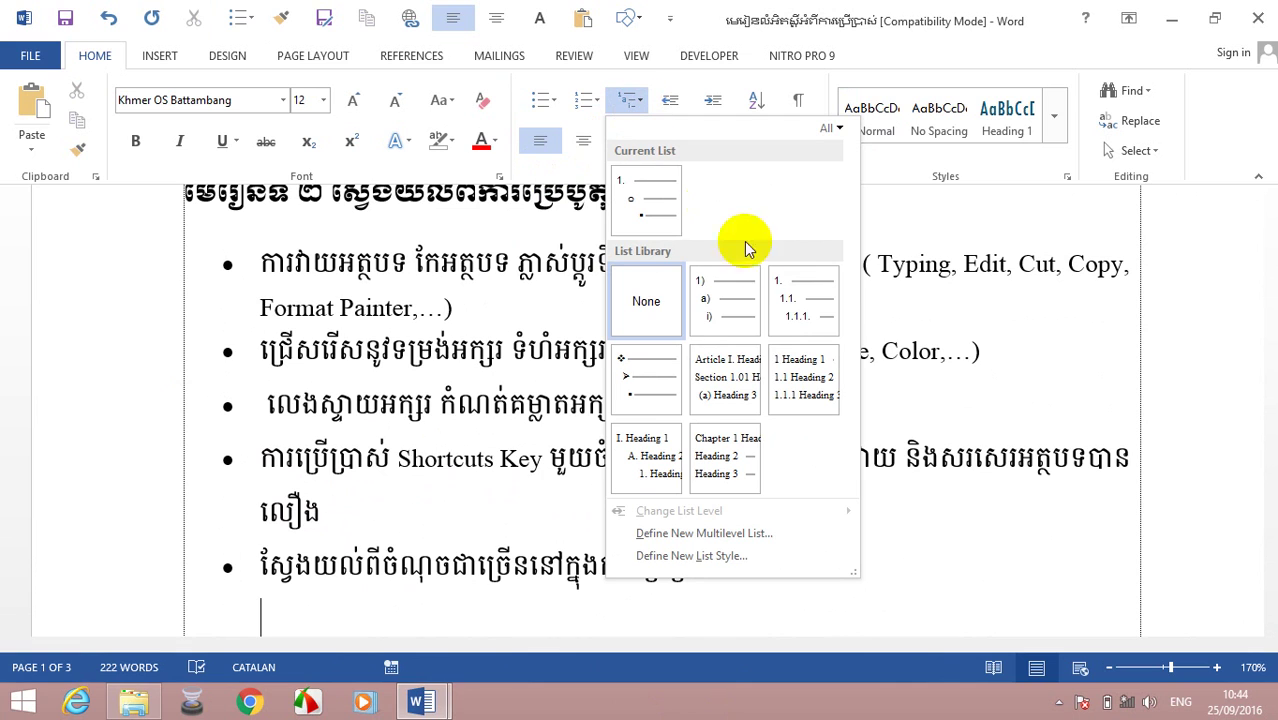
mouse_move(775, 360)
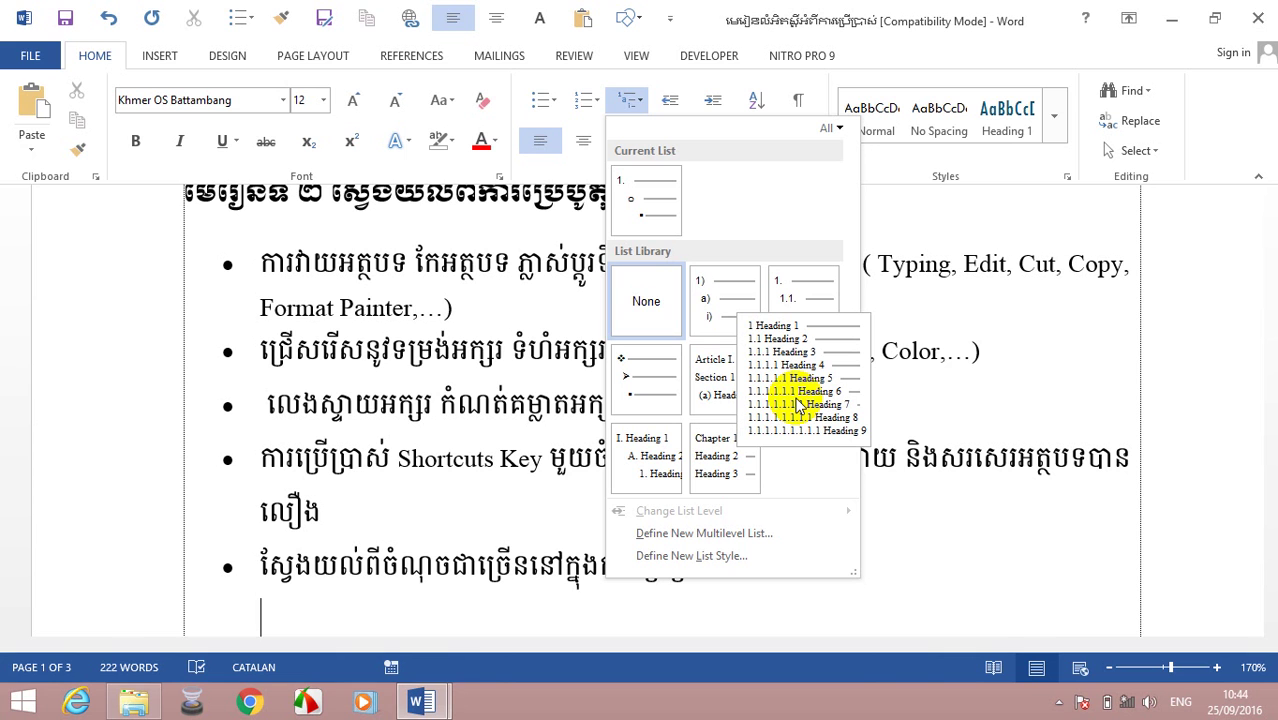
click(792, 403)
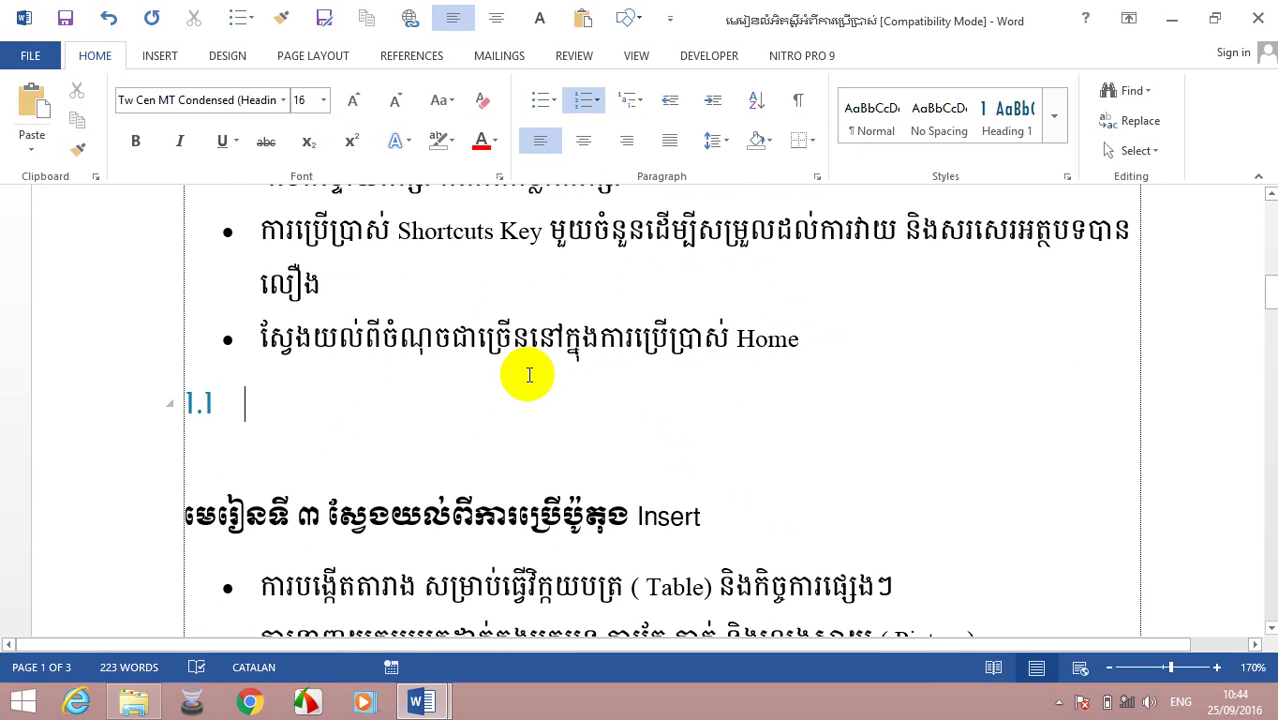
key(BackSpace)
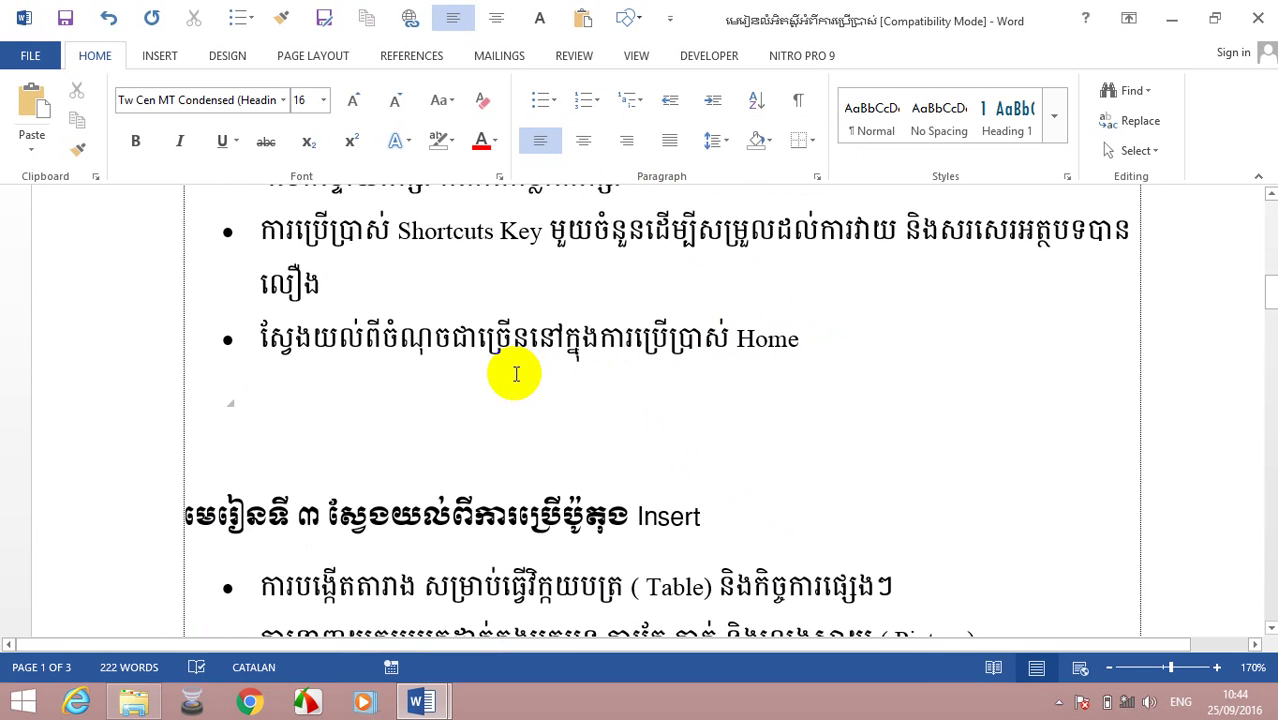
Step: Delete the blank lines between the Home bullet and the lesson 3 heading, then scroll to the title
double_click(549, 342)
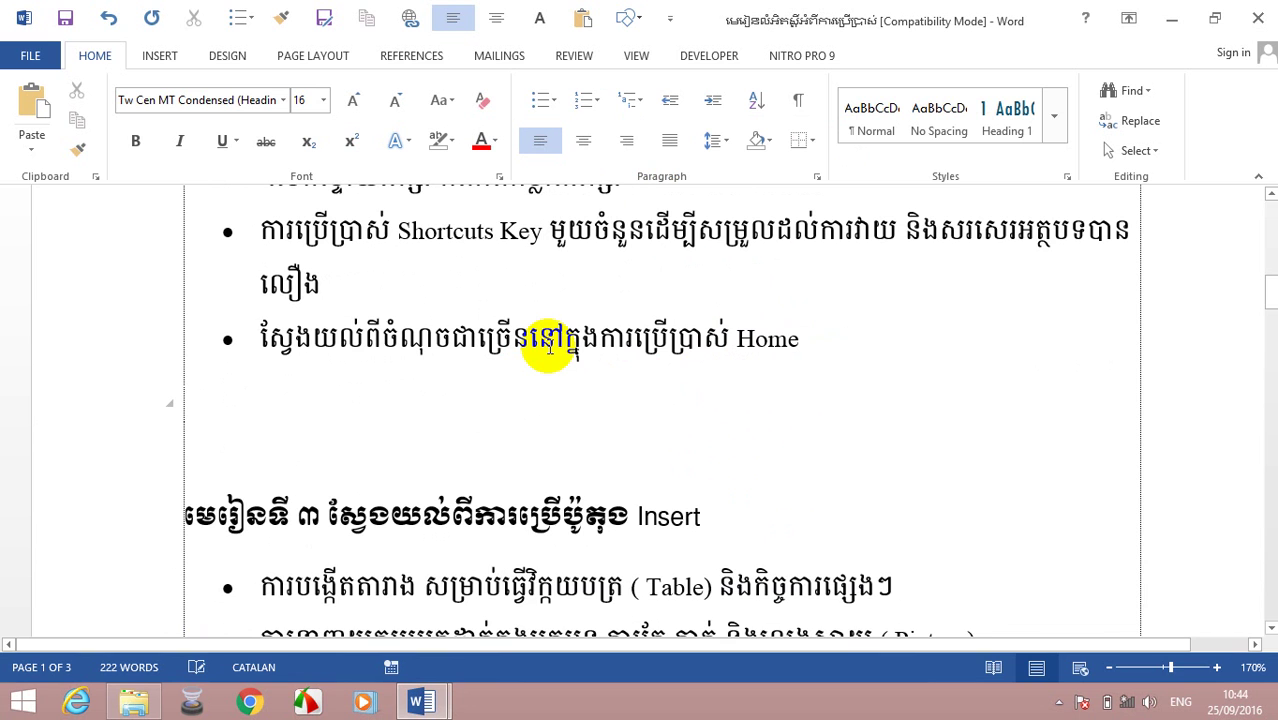
key(End)
key(Delete)
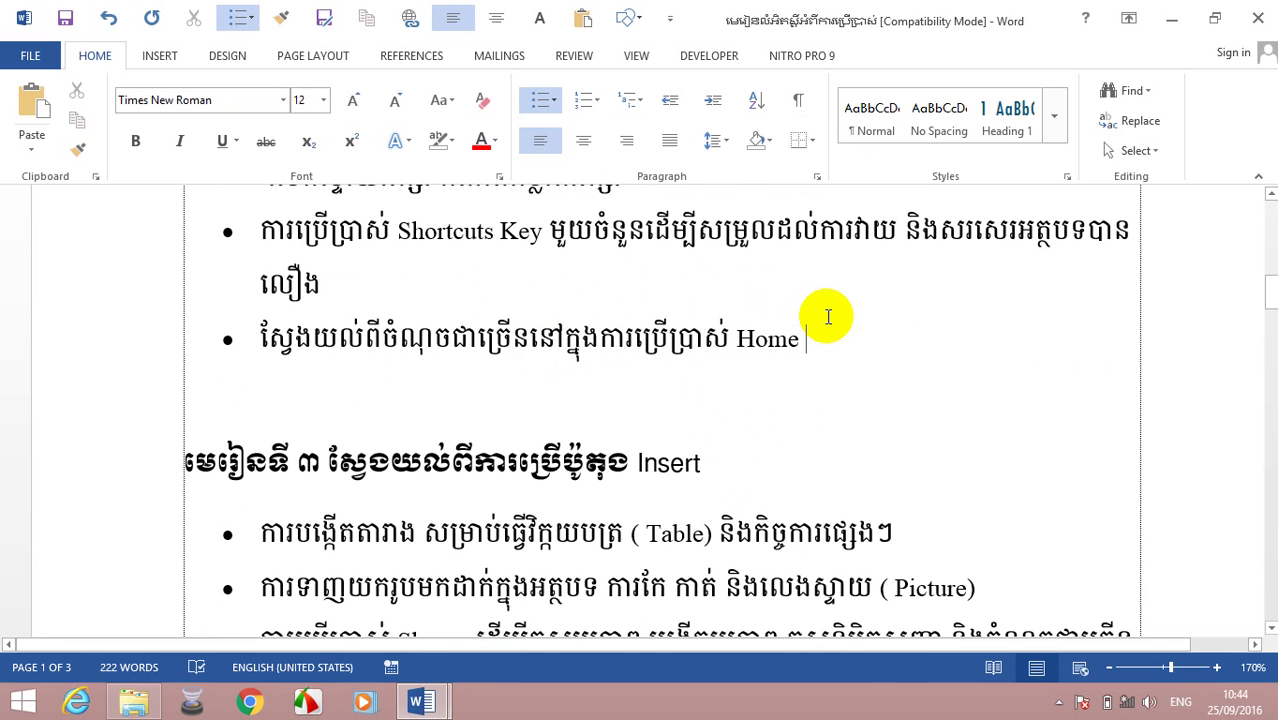
key(Delete)
scroll(826, 315, up, 3)
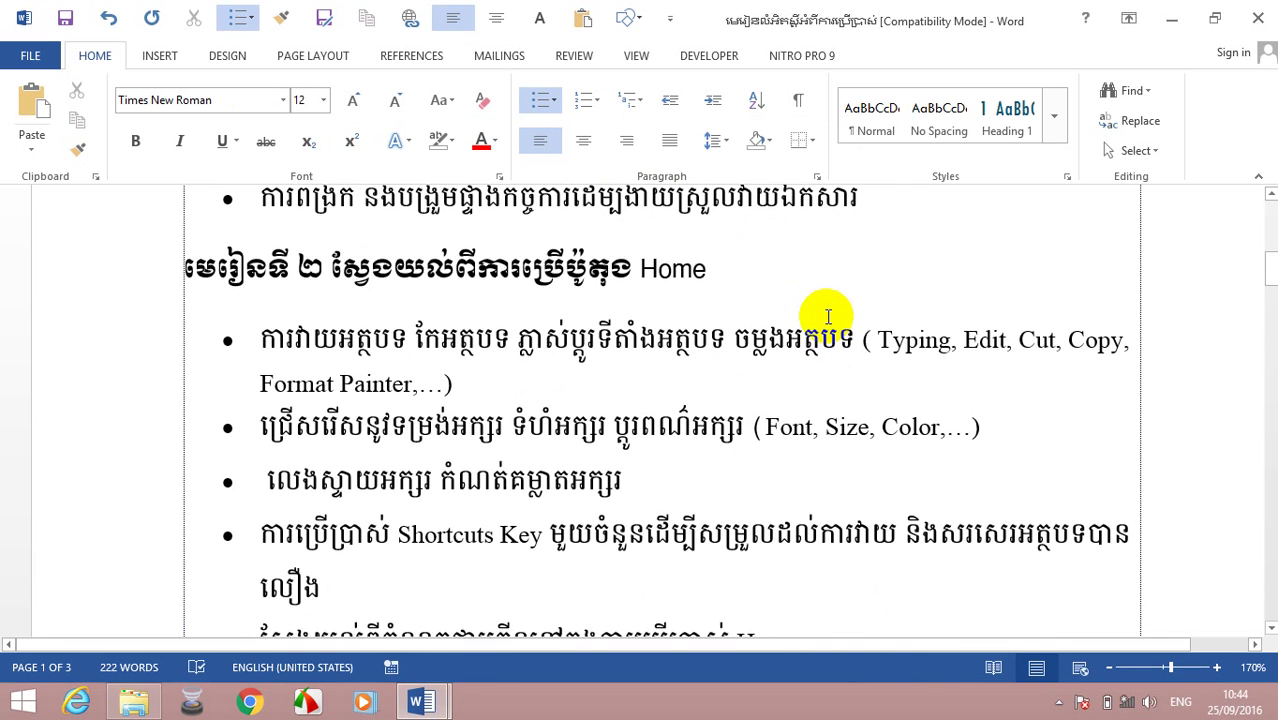
scroll(824, 308, up, 2)
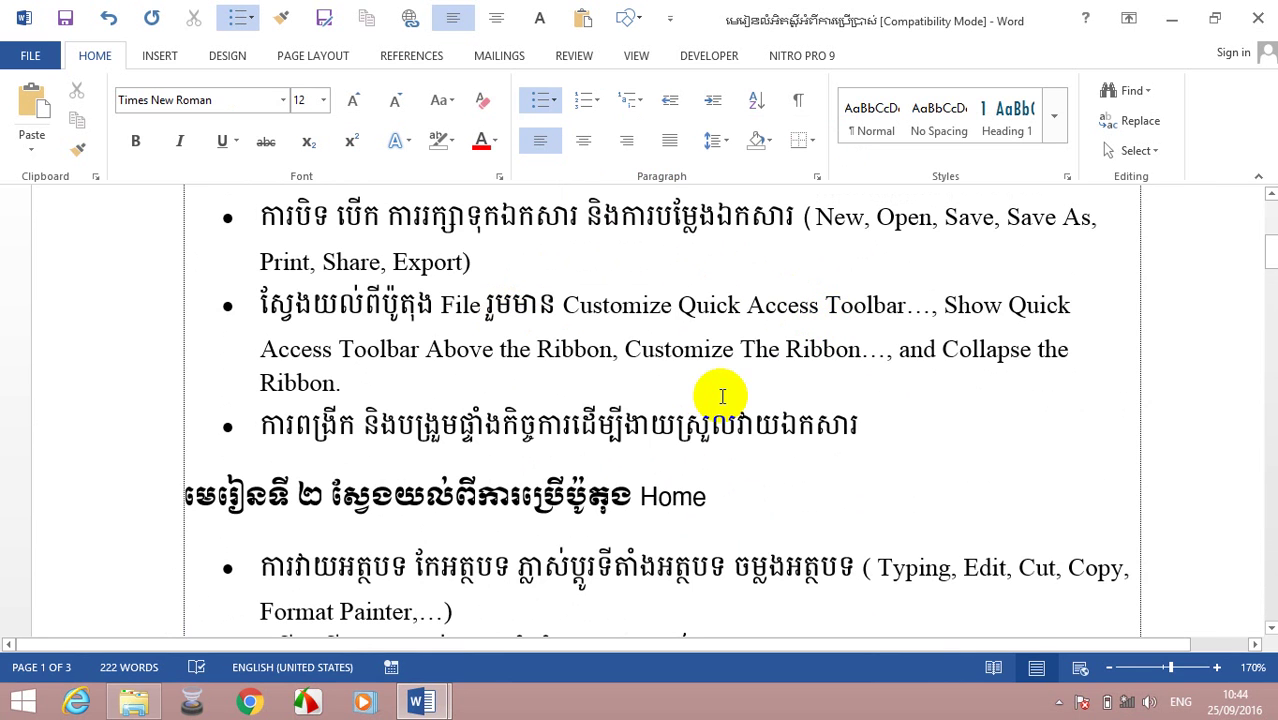
scroll(587, 357, up, 2)
scroll(600, 240, up, 1)
mouse_move(356, 265)
mouse_down()
mouse_move(943, 388)
mouse_move(1066, 372)
mouse_up()
click(541, 142)
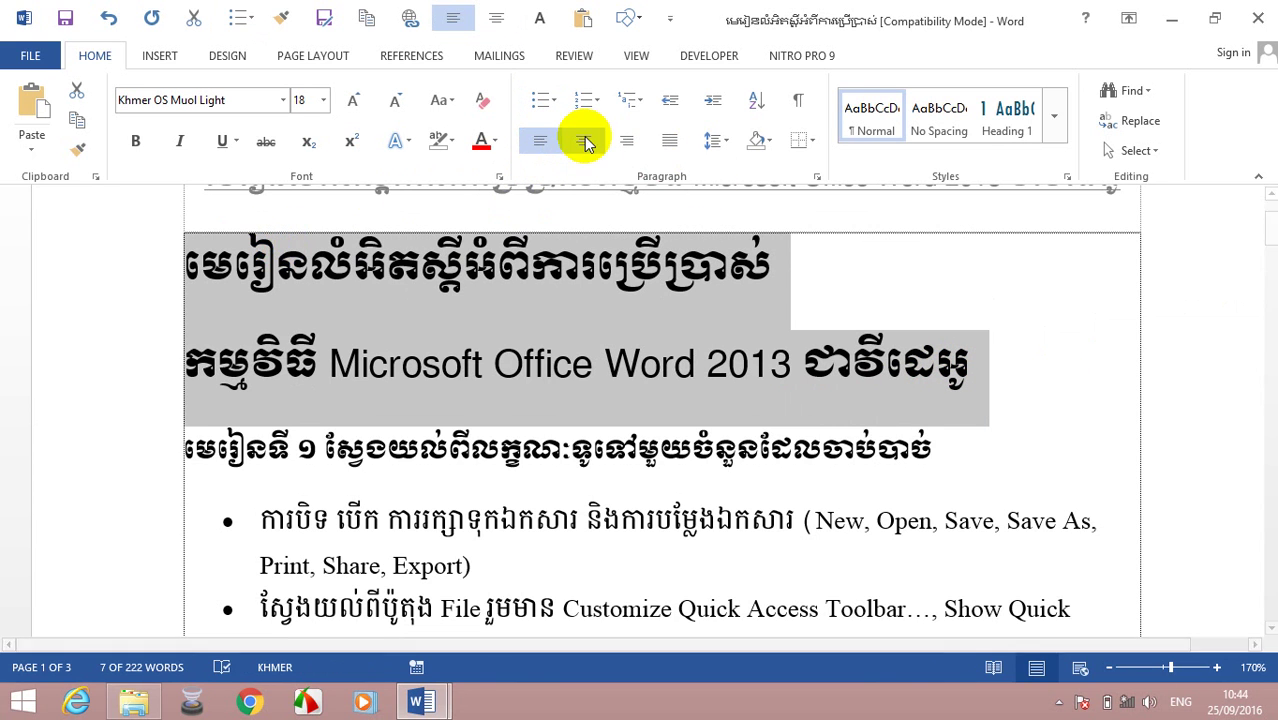
click(583, 141)
click(626, 146)
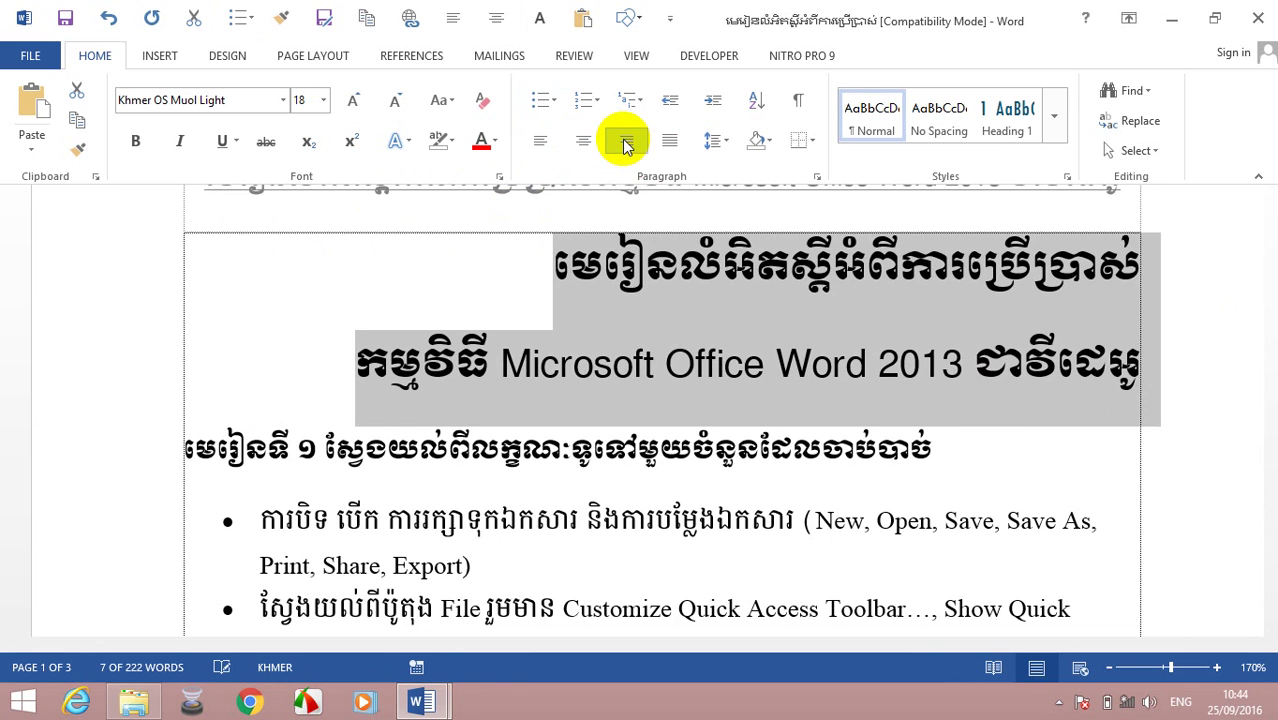
click(670, 140)
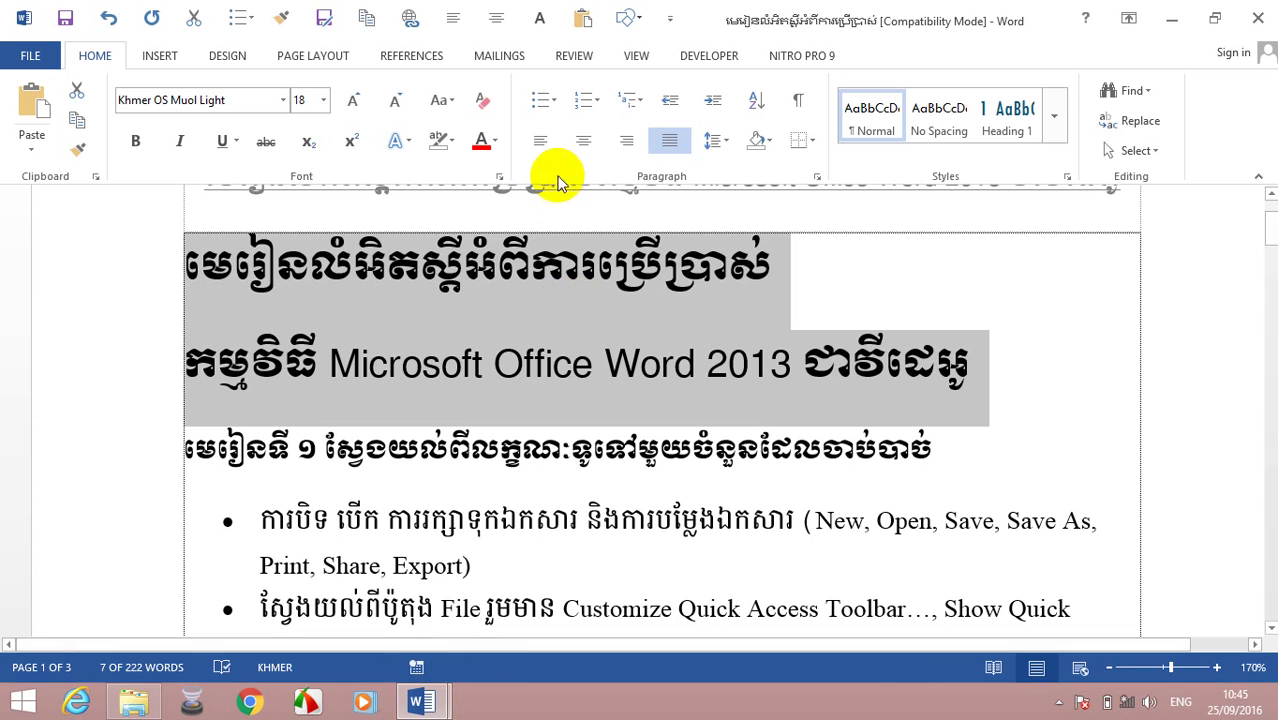
click(540, 141)
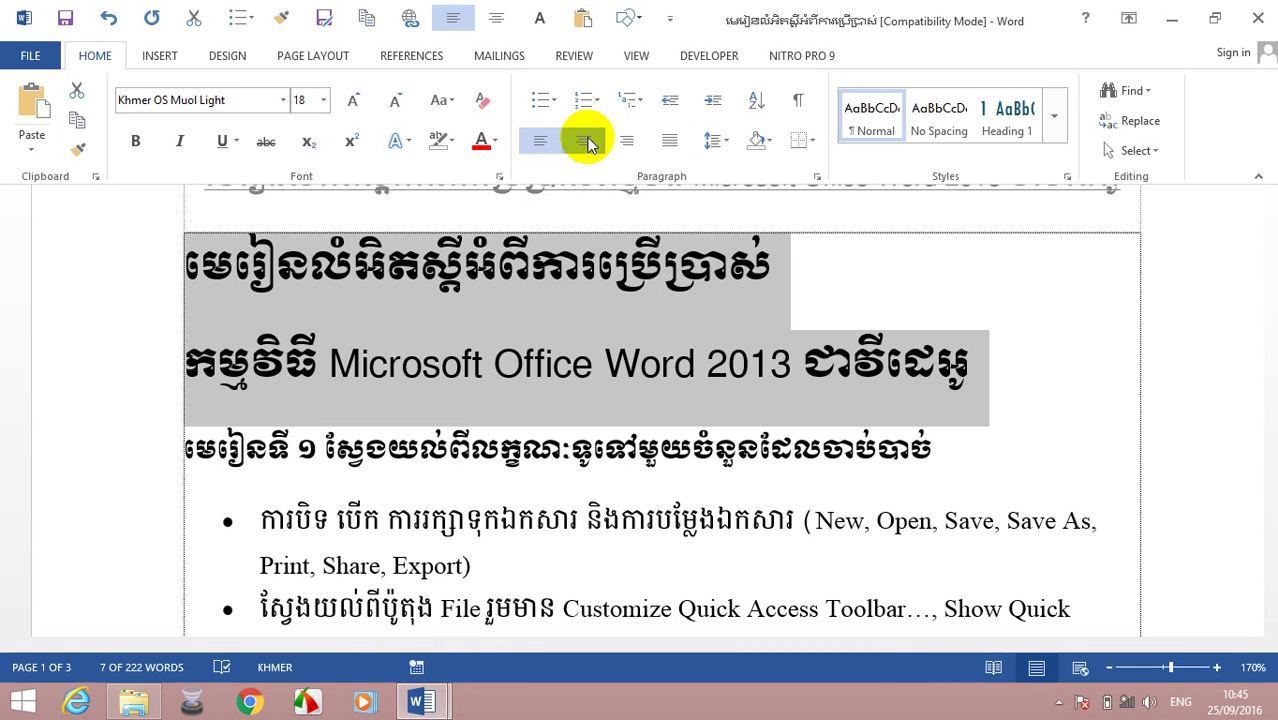
click(584, 140)
click(780, 282)
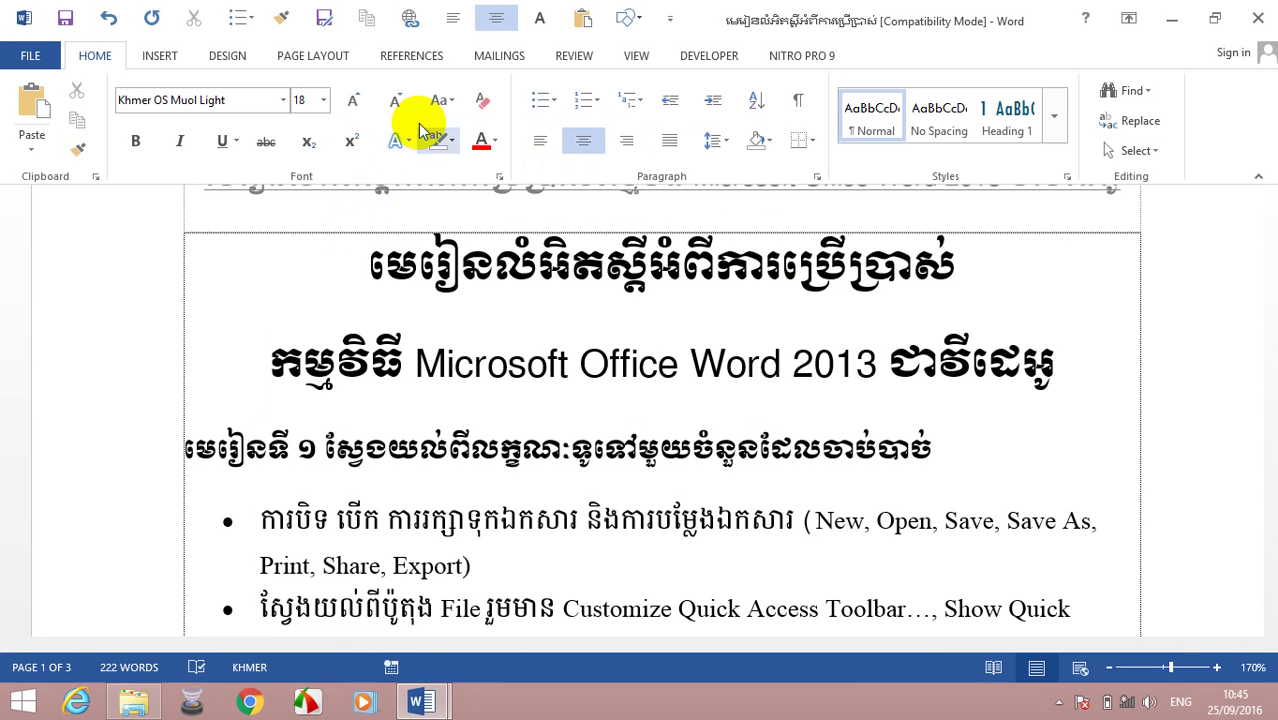
Step: Select both title lines, test Grow Font (20 pt) and Shrink Font (18 pt), then set 16 pt
click(369, 265)
drag(369, 265, 921, 331)
click(877, 363)
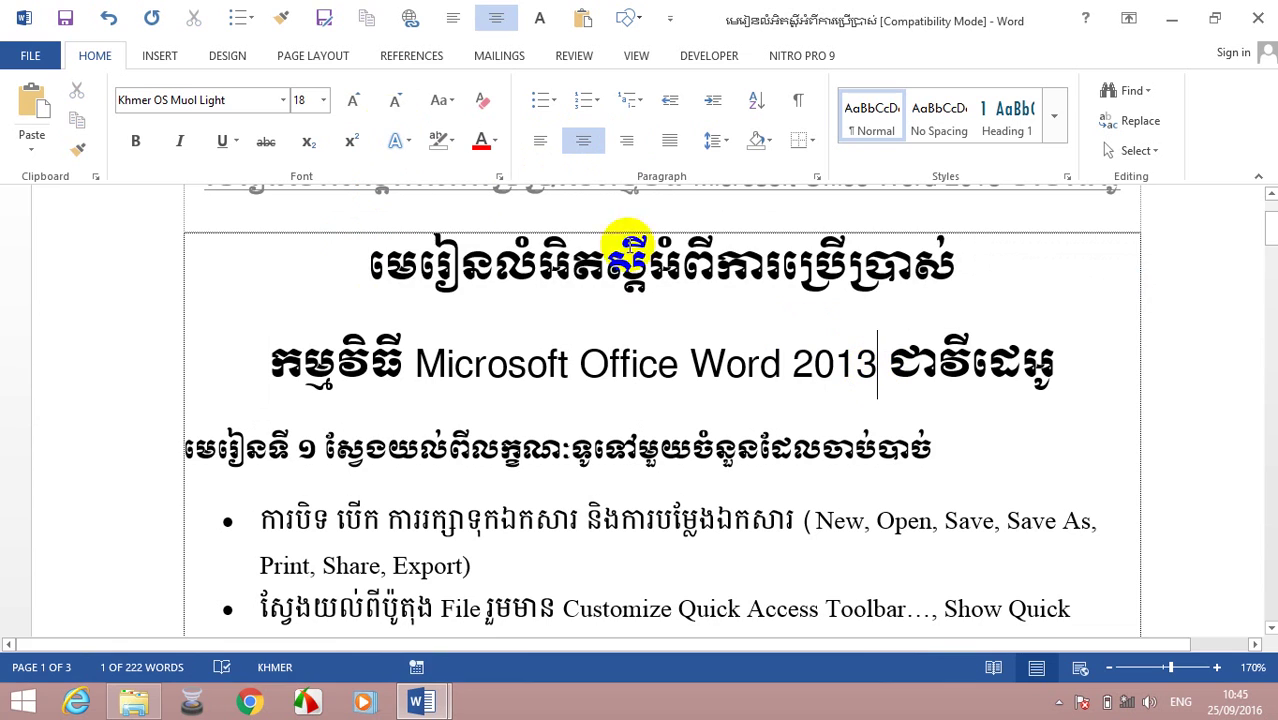
click(366, 104)
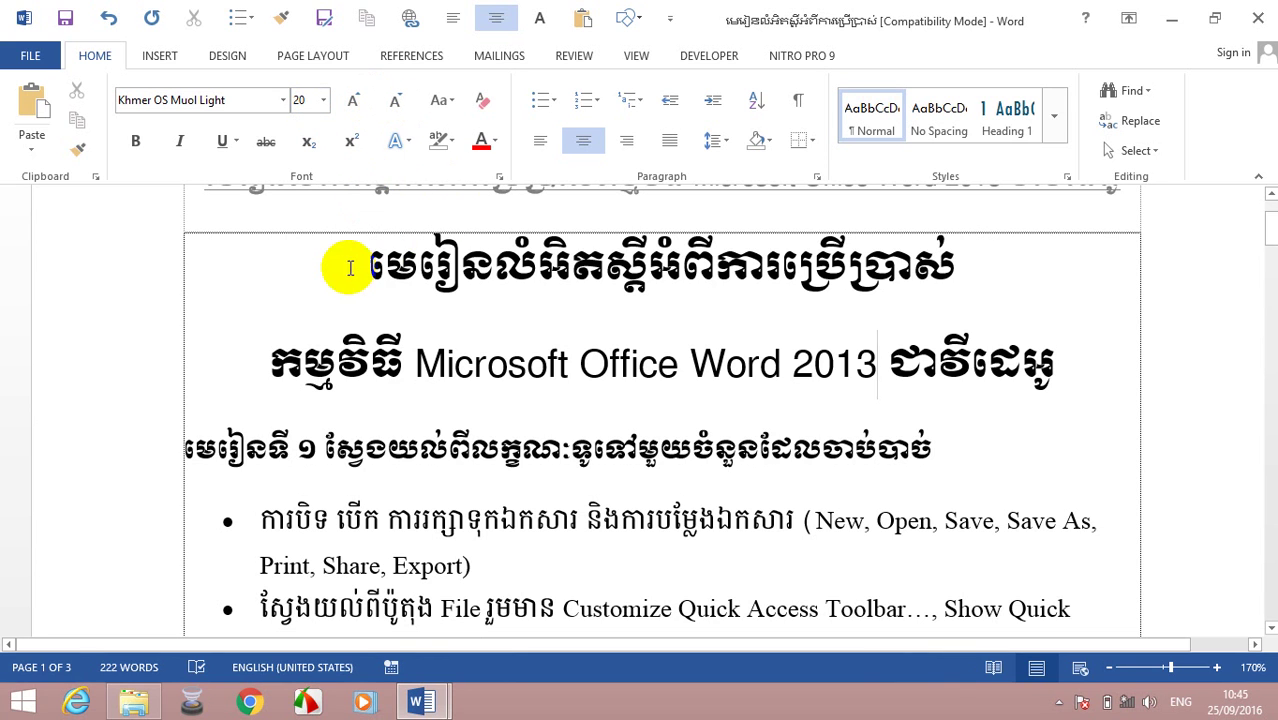
drag(352, 271, 1075, 345)
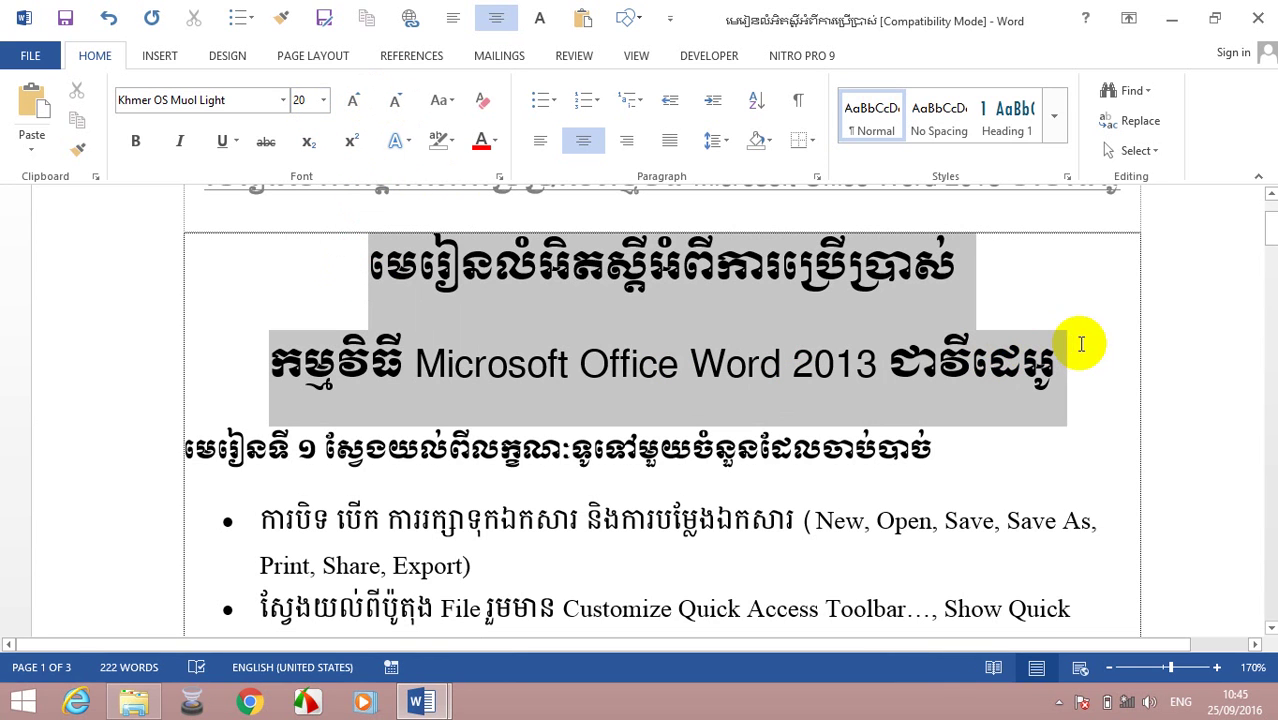
click(358, 100)
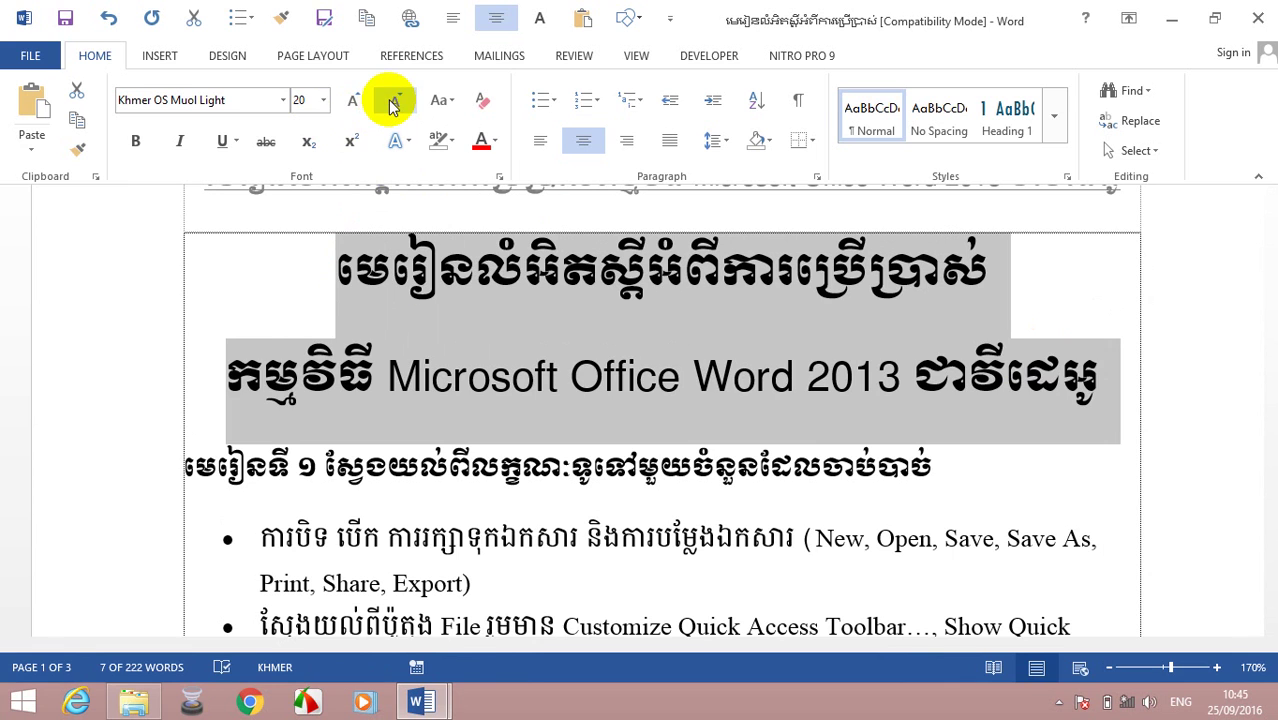
click(393, 103)
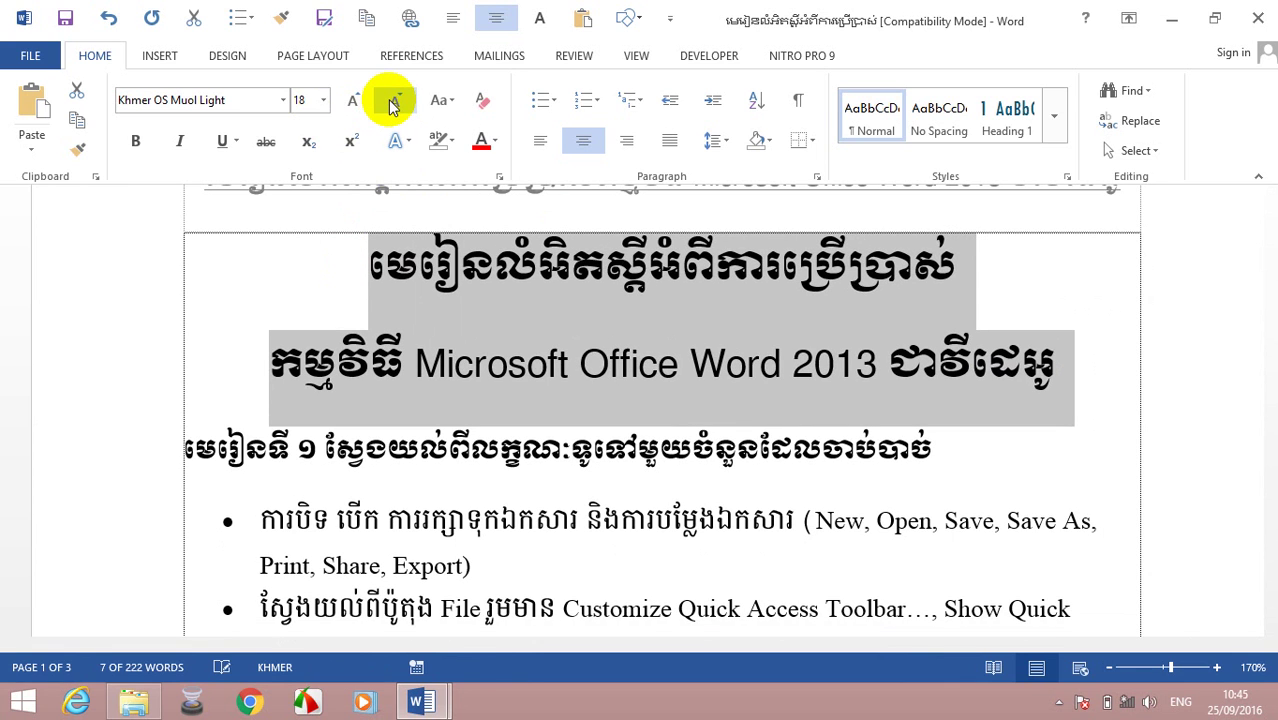
click(322, 100)
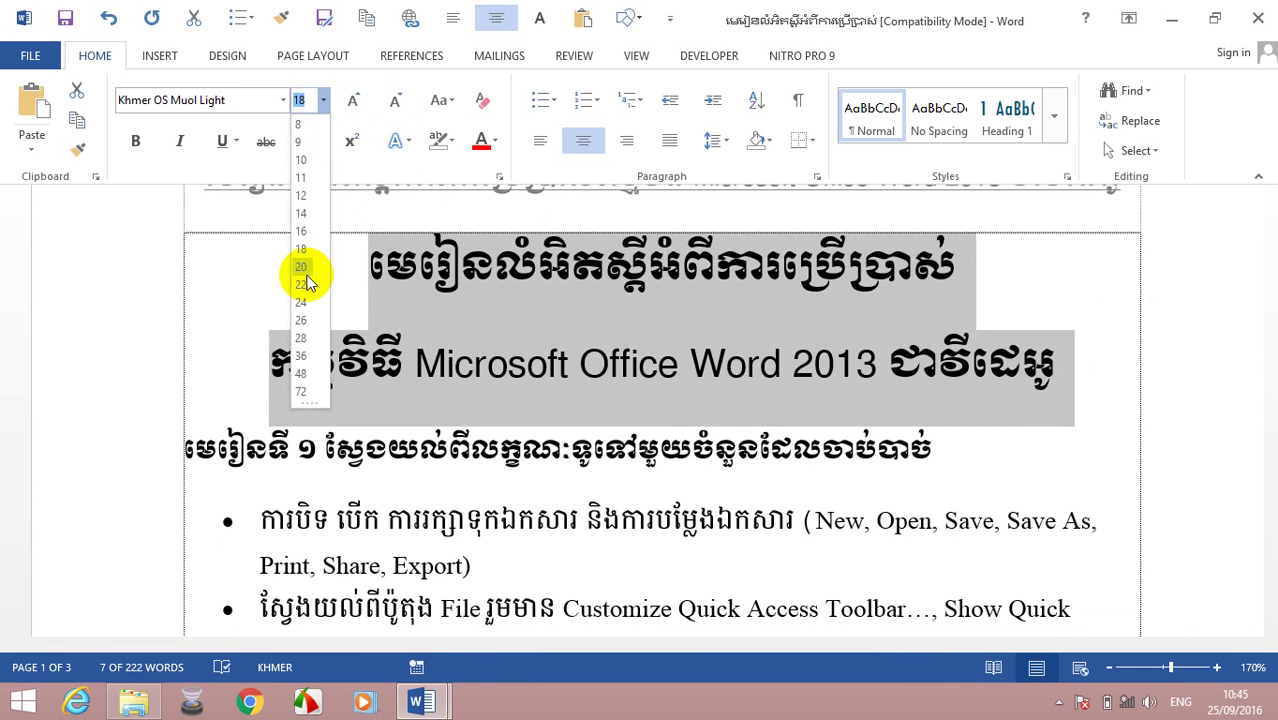
click(303, 231)
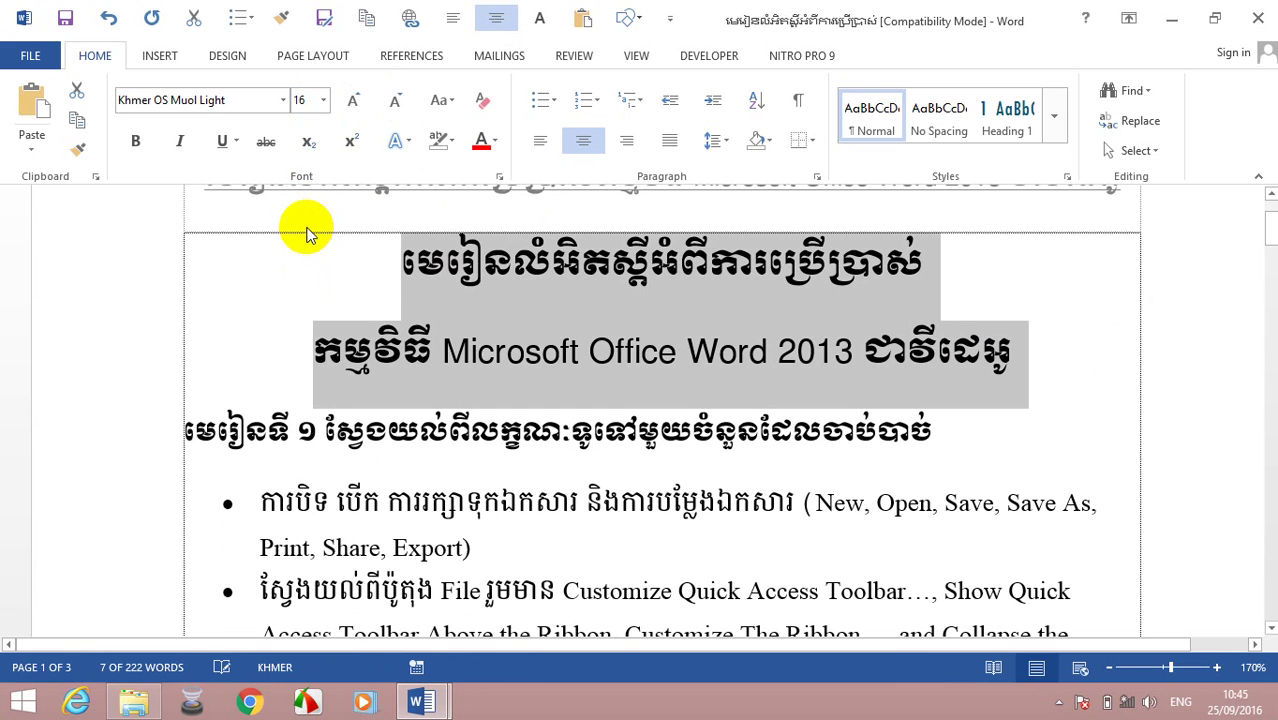
click(451, 108)
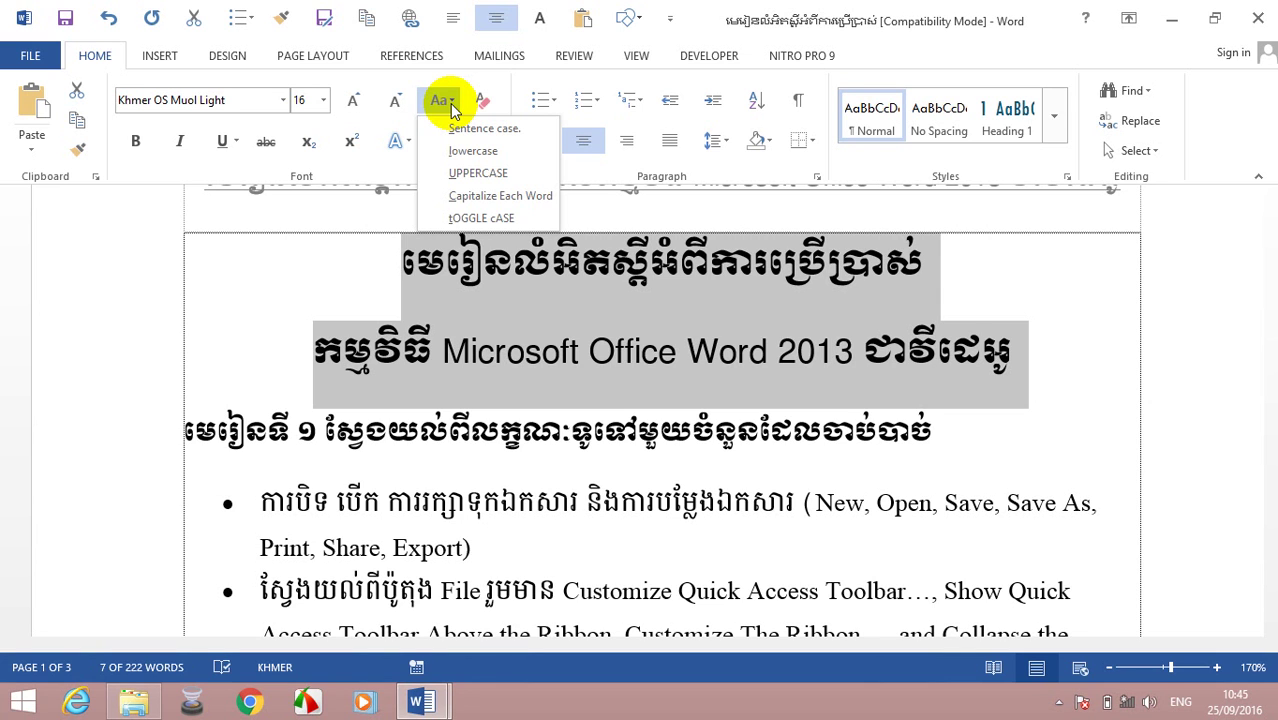
click(450, 358)
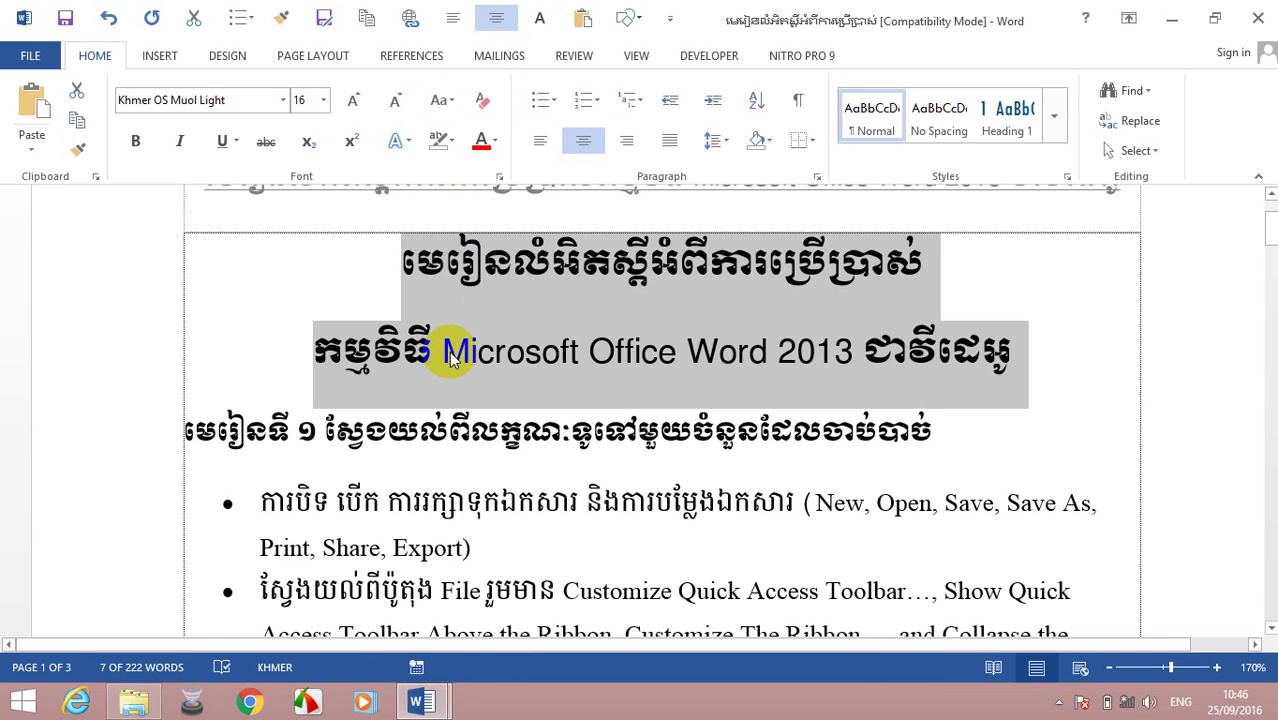
drag(443, 352, 845, 345)
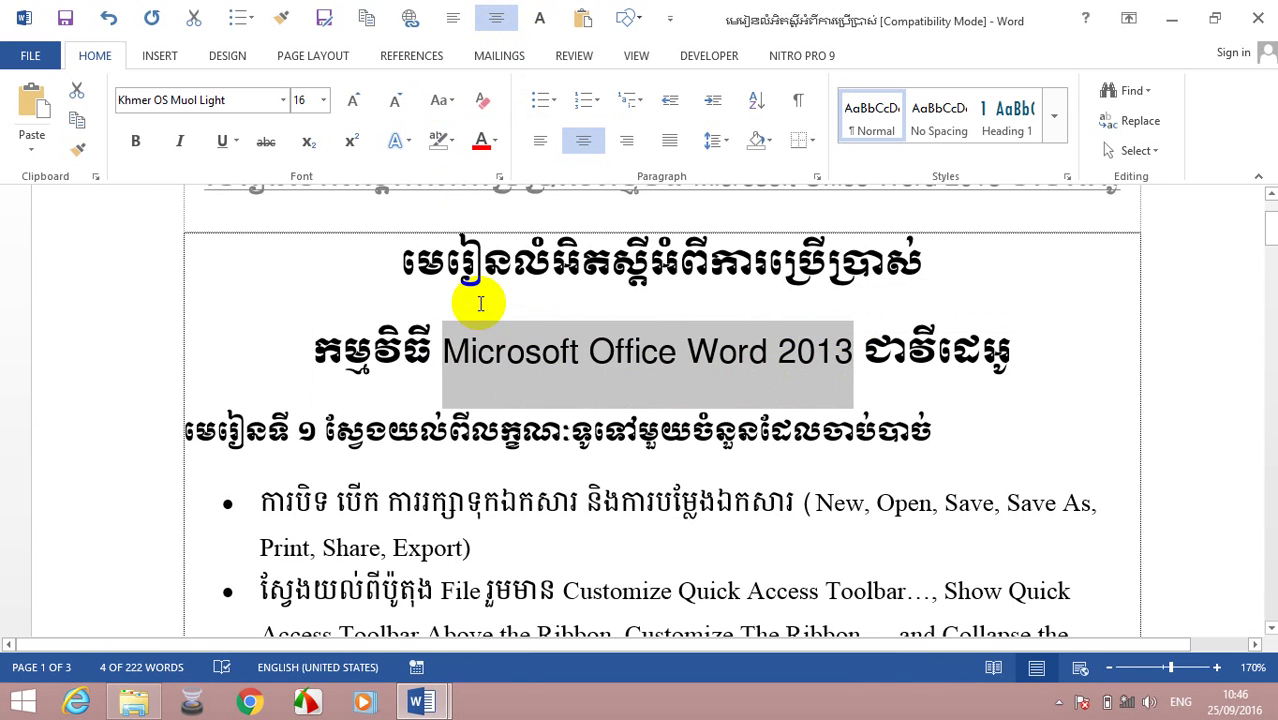
click(440, 100)
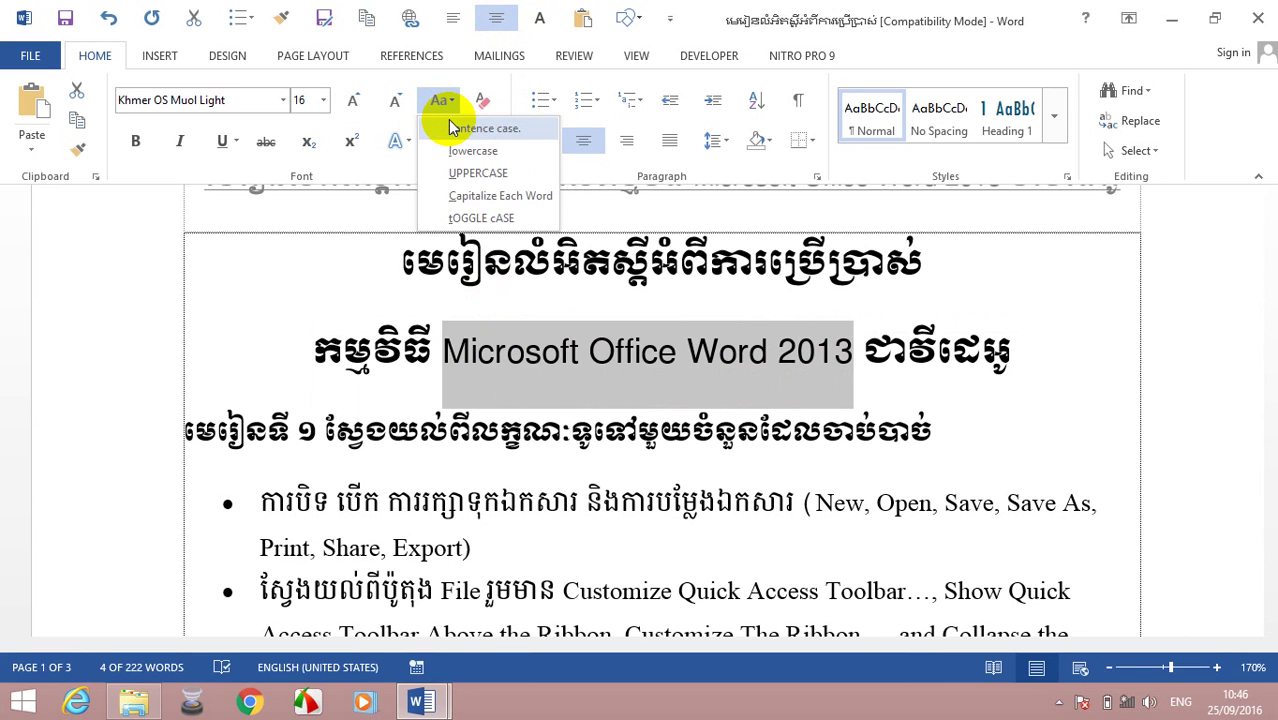
click(456, 173)
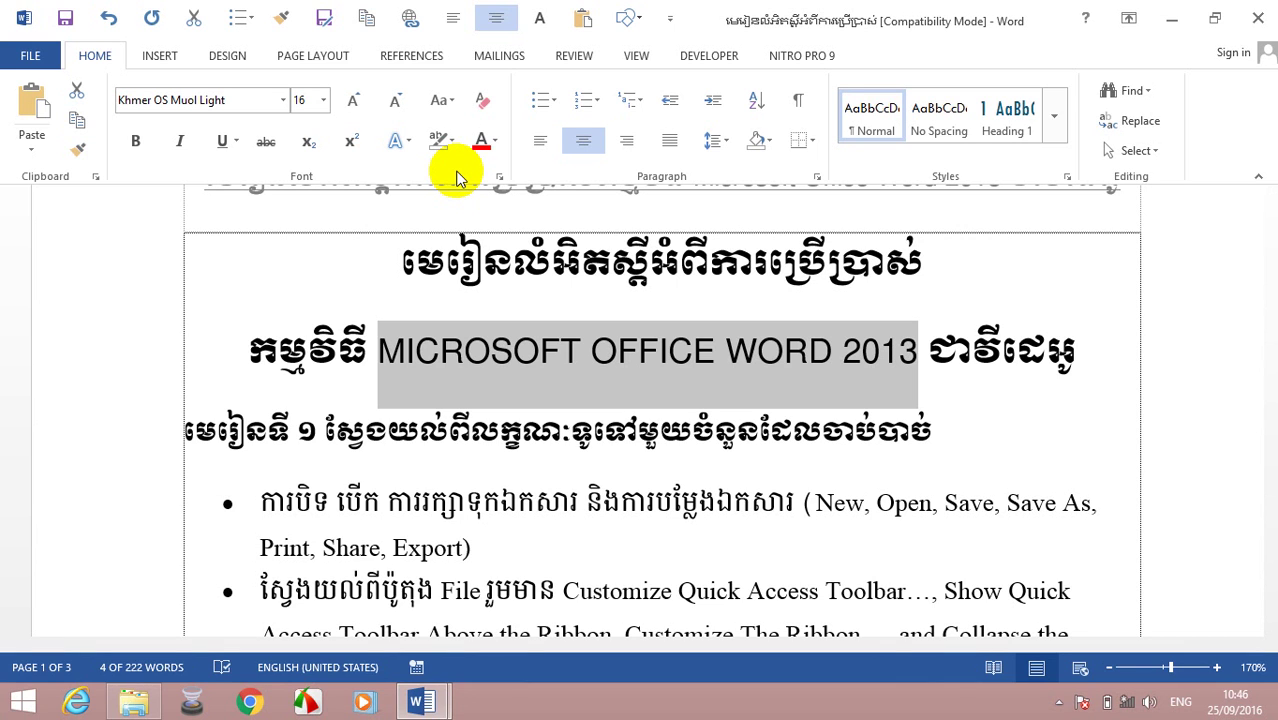
click(443, 101)
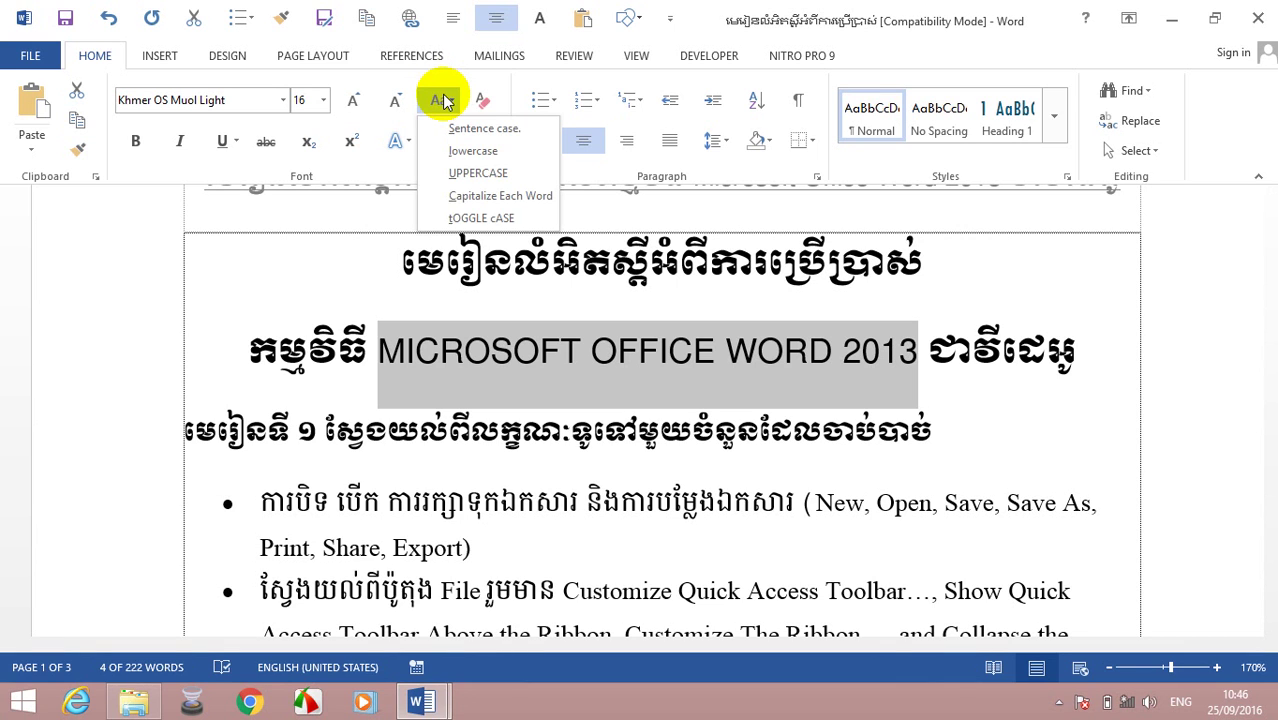
click(447, 150)
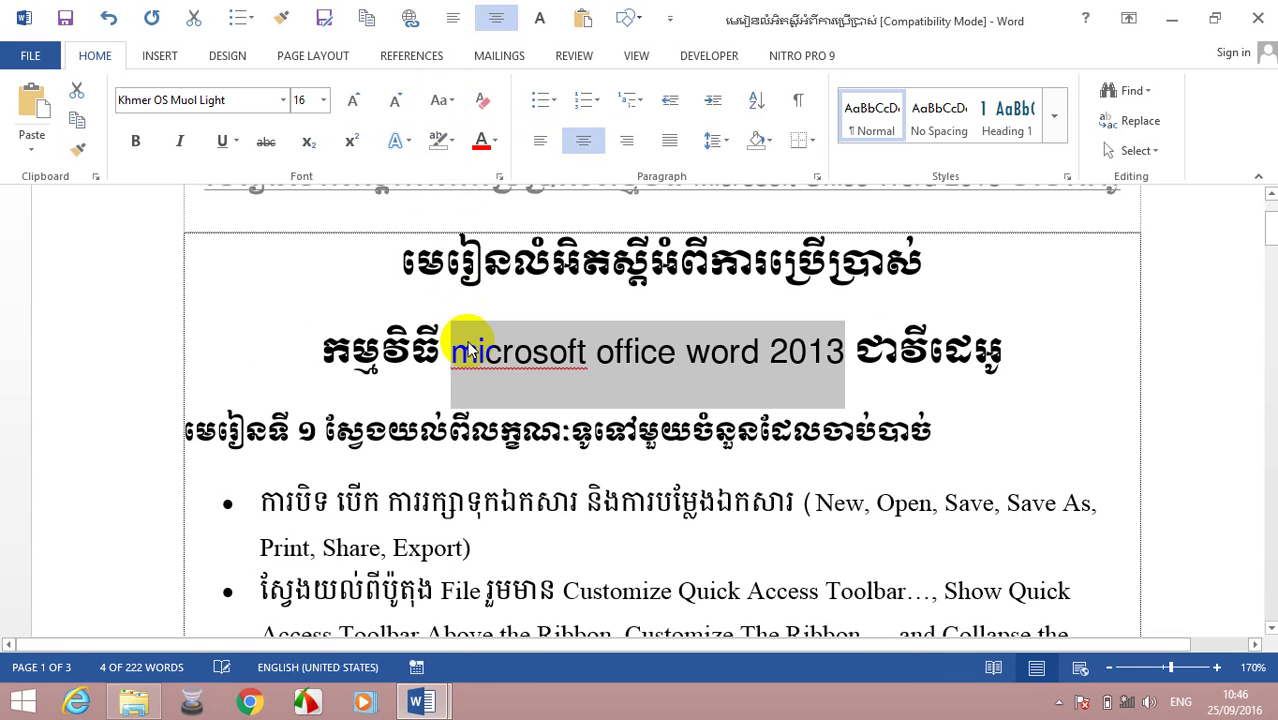
click(443, 100)
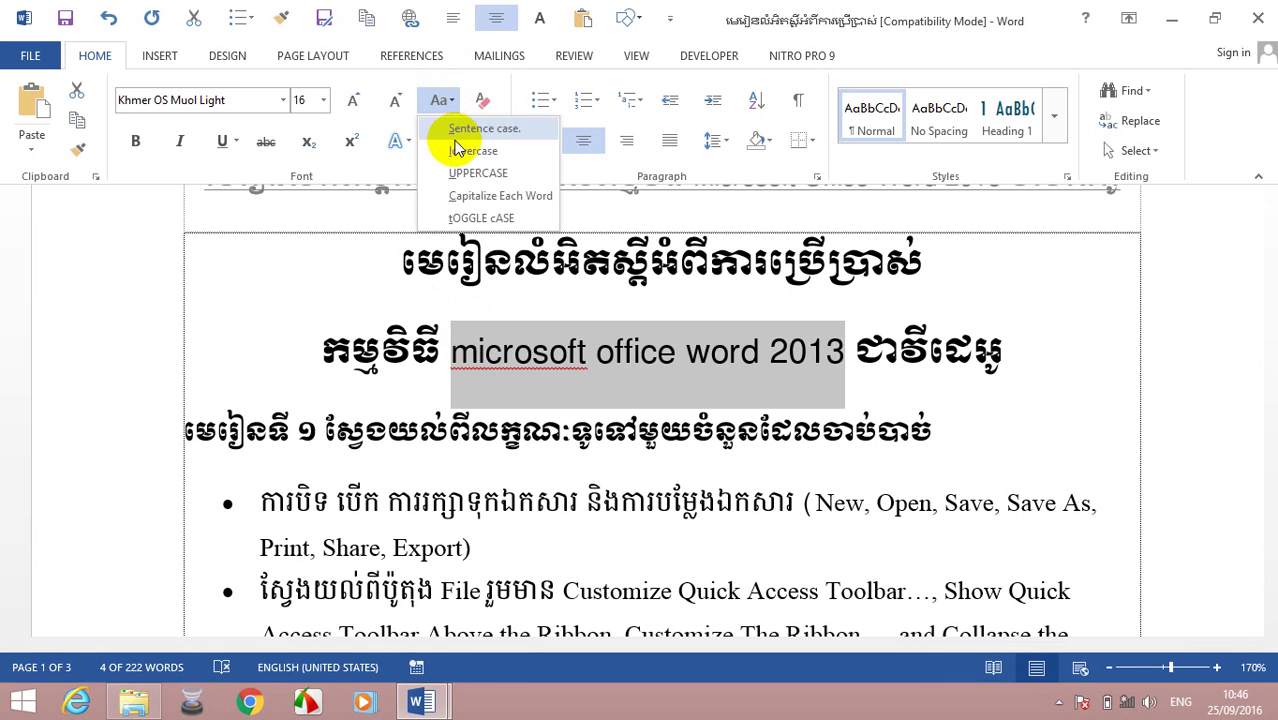
click(464, 195)
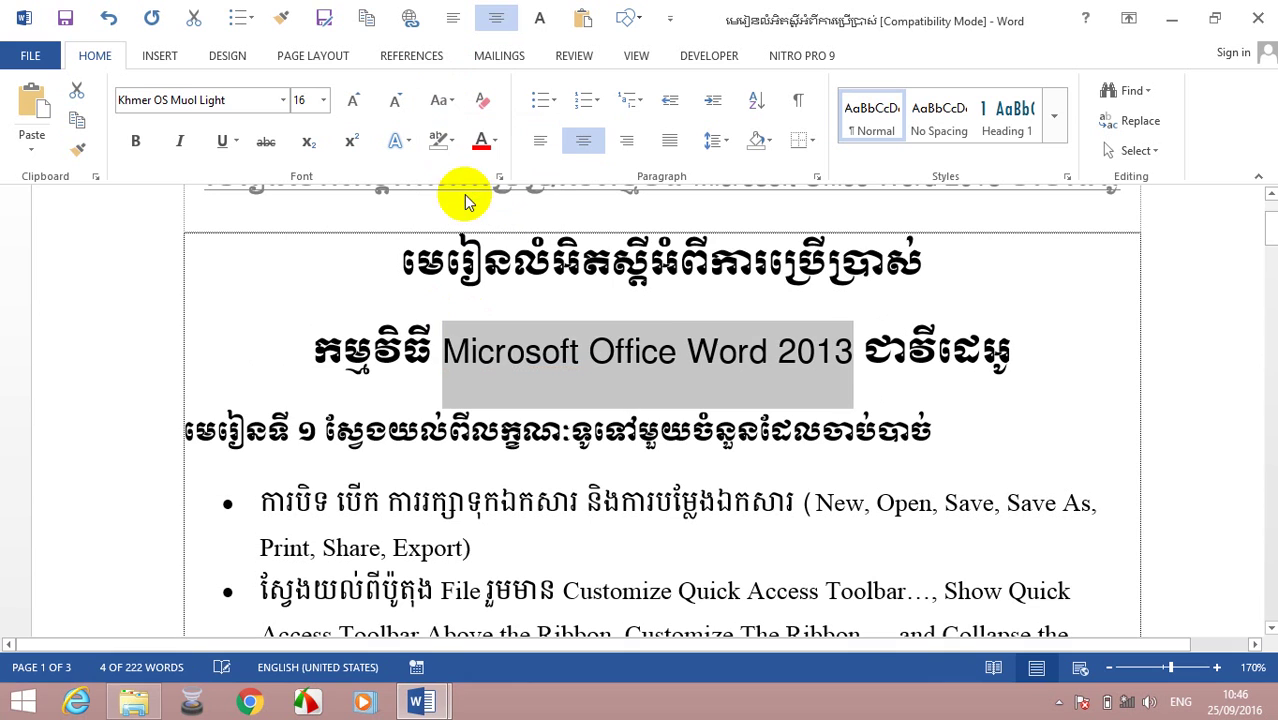
Step: Toggle the case of 'Microsoft Office Word 2013', shrink it to 14 pt, then Capitalize Each Word
click(496, 347)
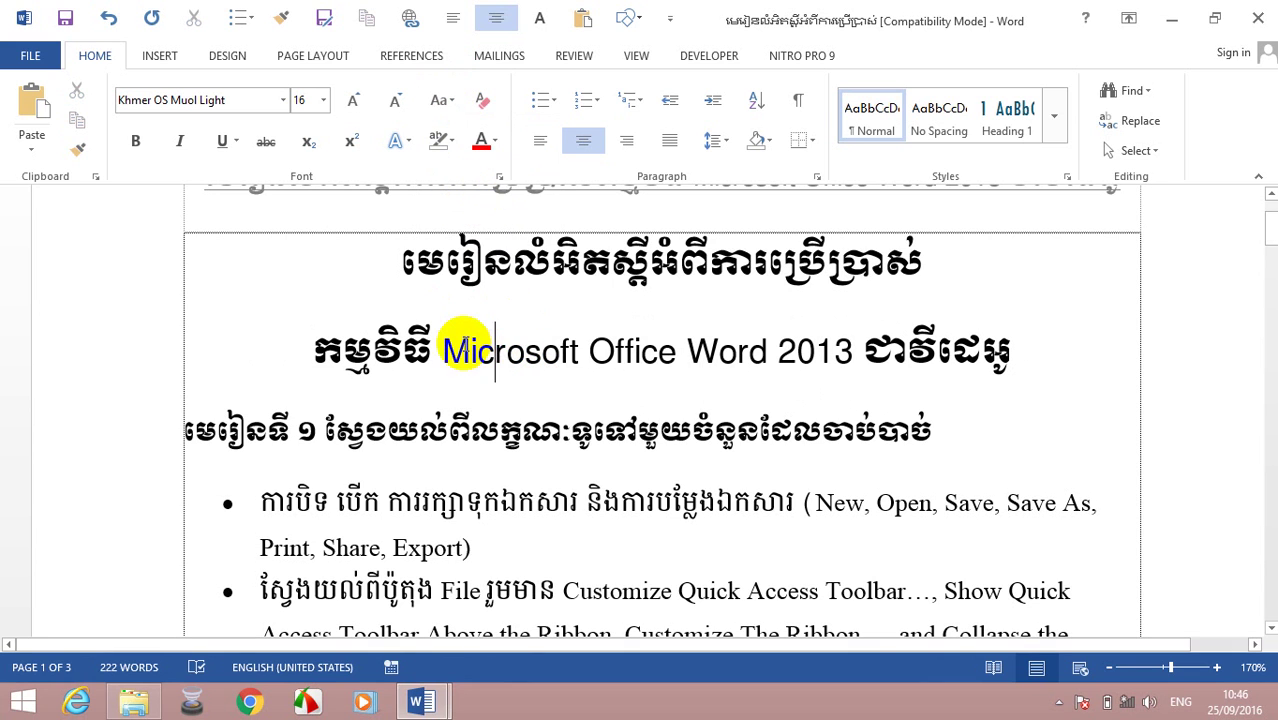
drag(444, 350, 860, 352)
click(438, 101)
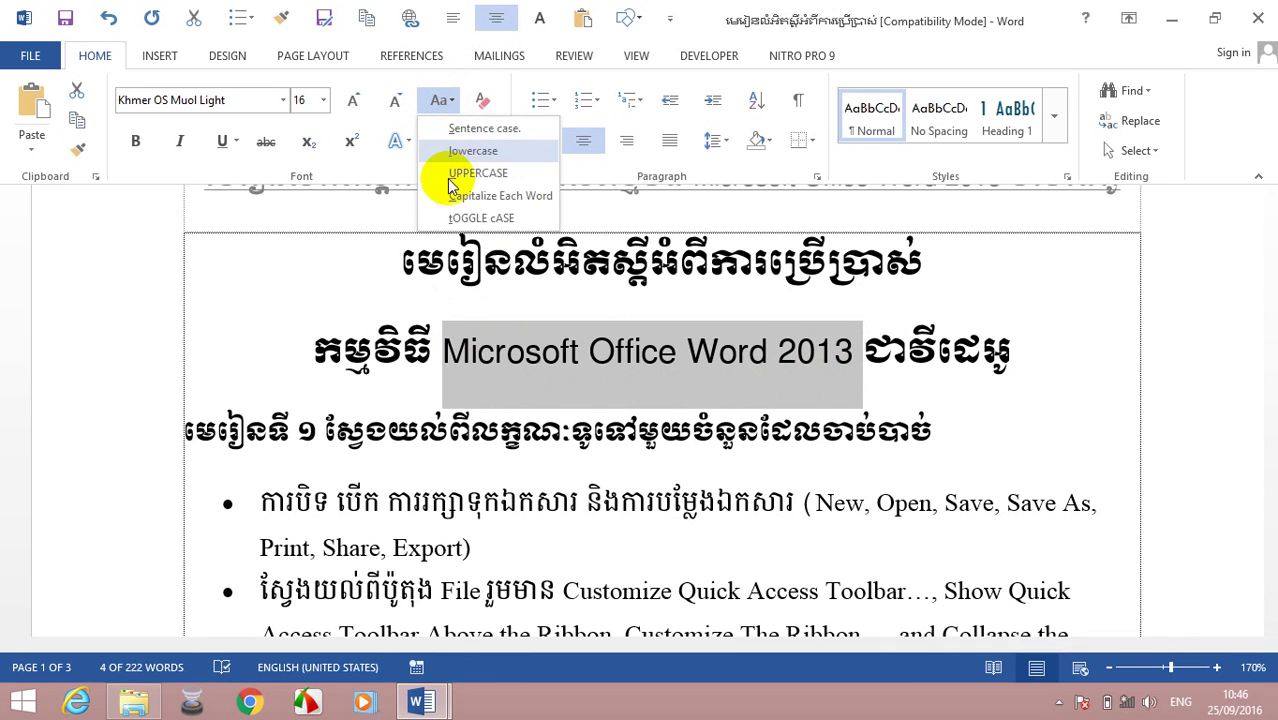
click(471, 217)
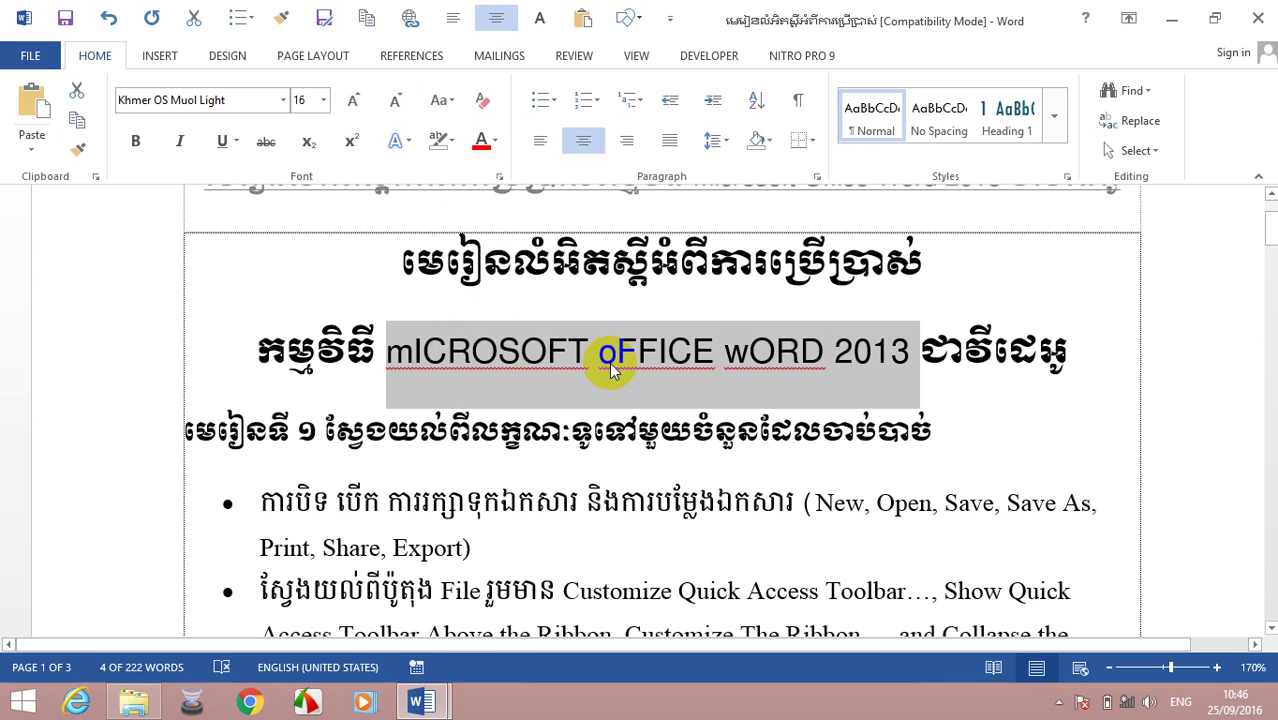
click(396, 101)
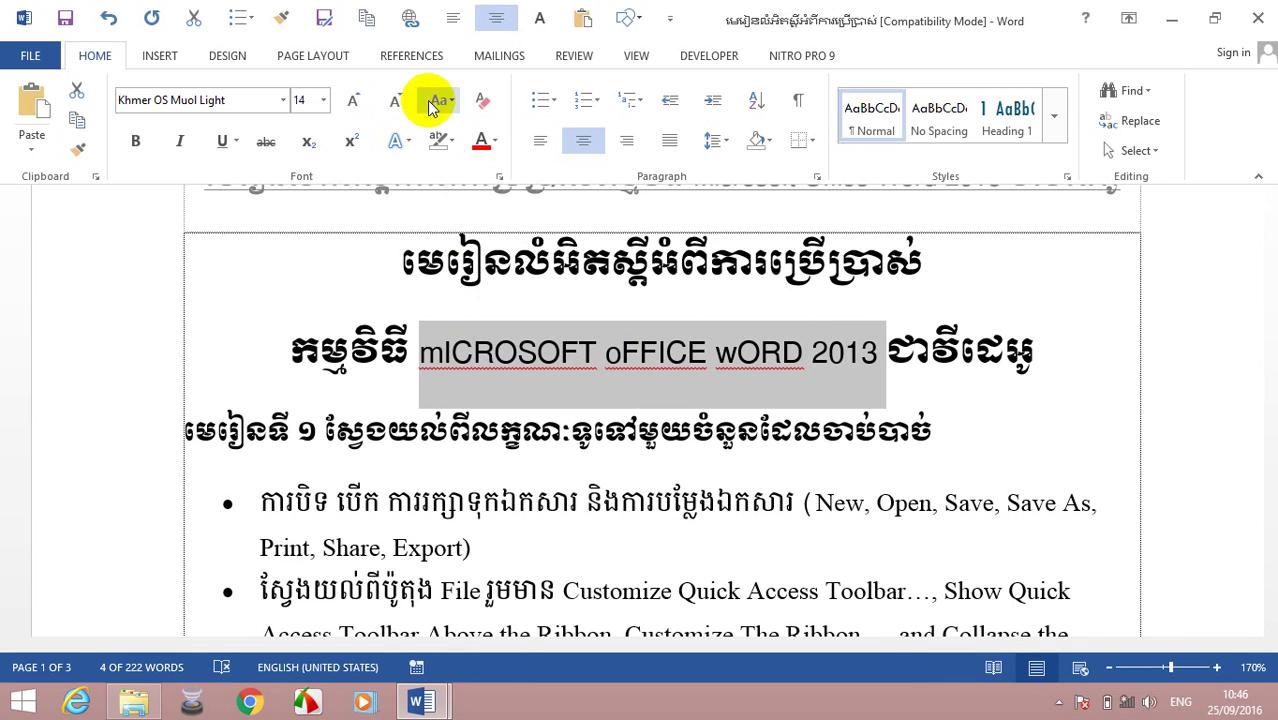
click(445, 104)
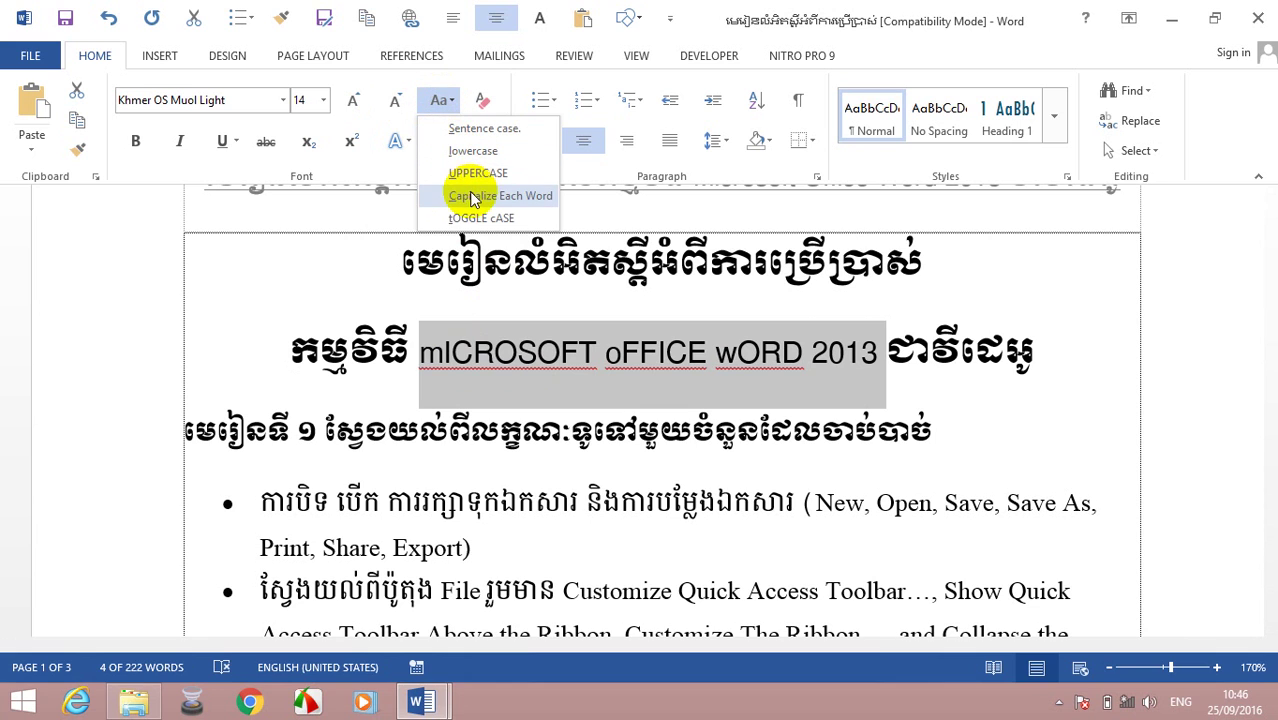
click(497, 197)
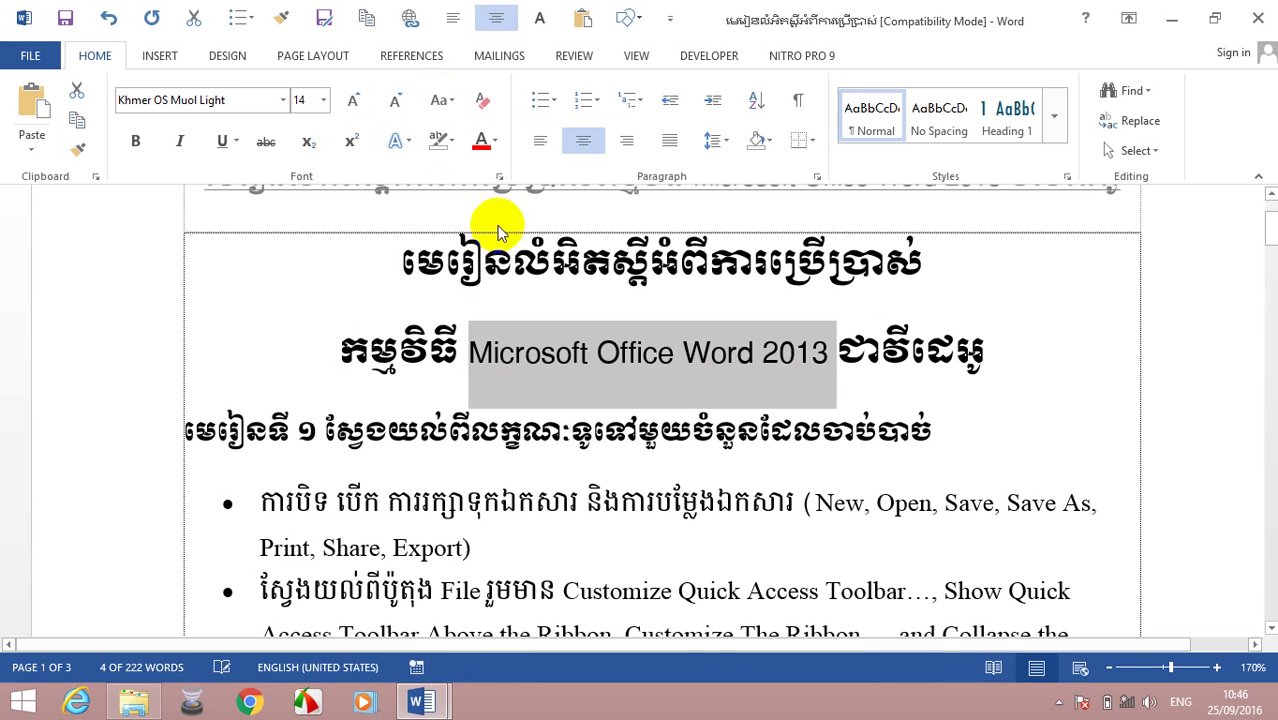
Step: Reselect 'Microsoft Office Word 2013' and change it to UPPERCASE
click(495, 358)
mouse_move(470, 356)
mouse_down()
mouse_move(615, 360)
mouse_move(600, 358)
mouse_up()
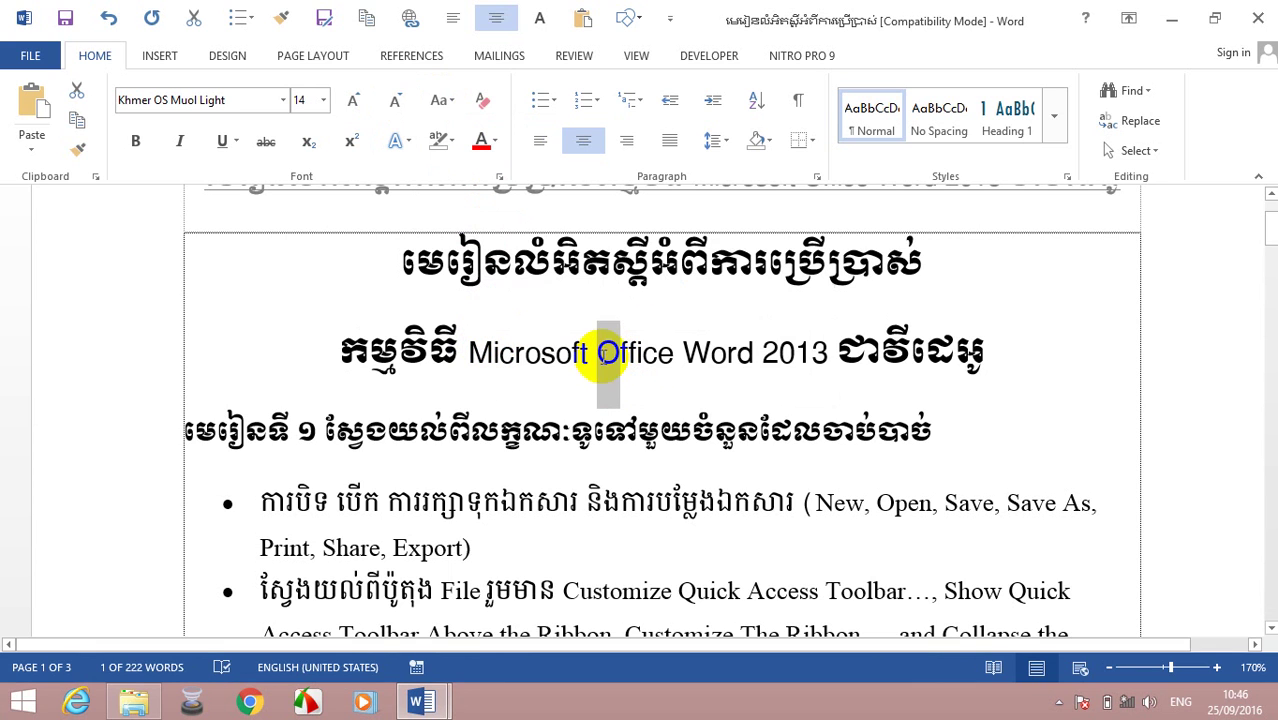
drag(684, 358, 756, 368)
click(760, 366)
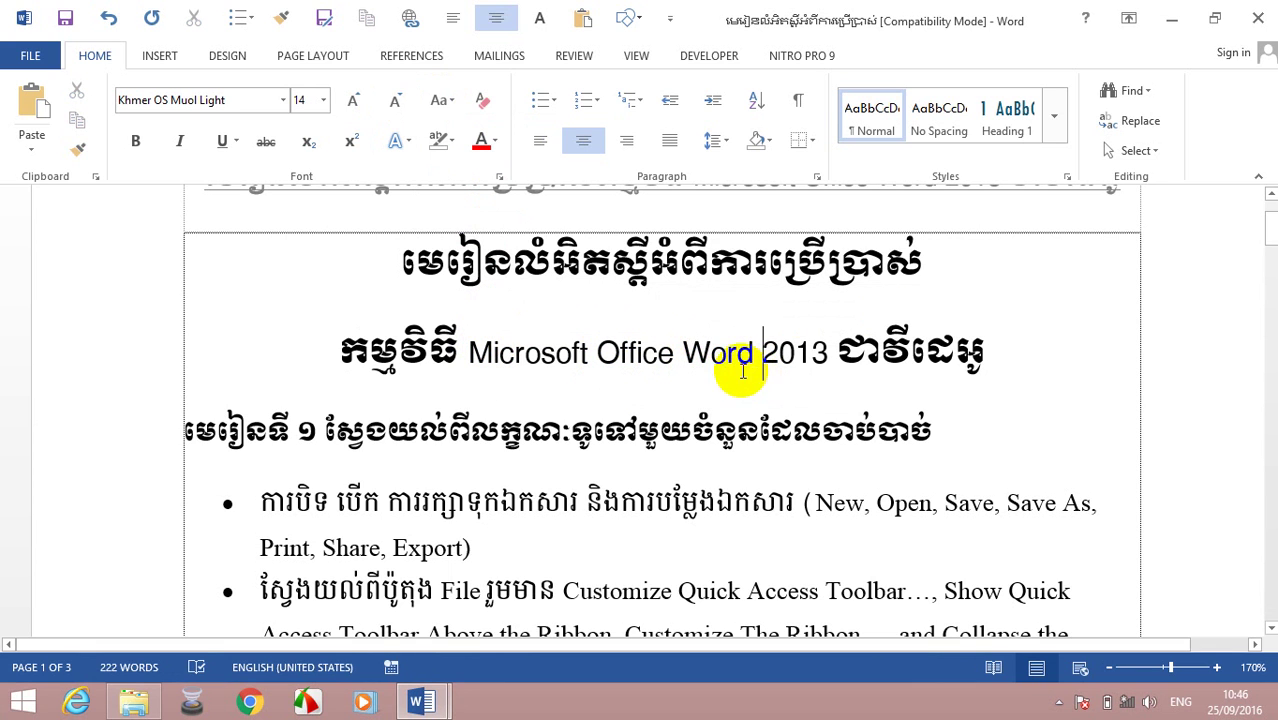
drag(467, 352, 808, 356)
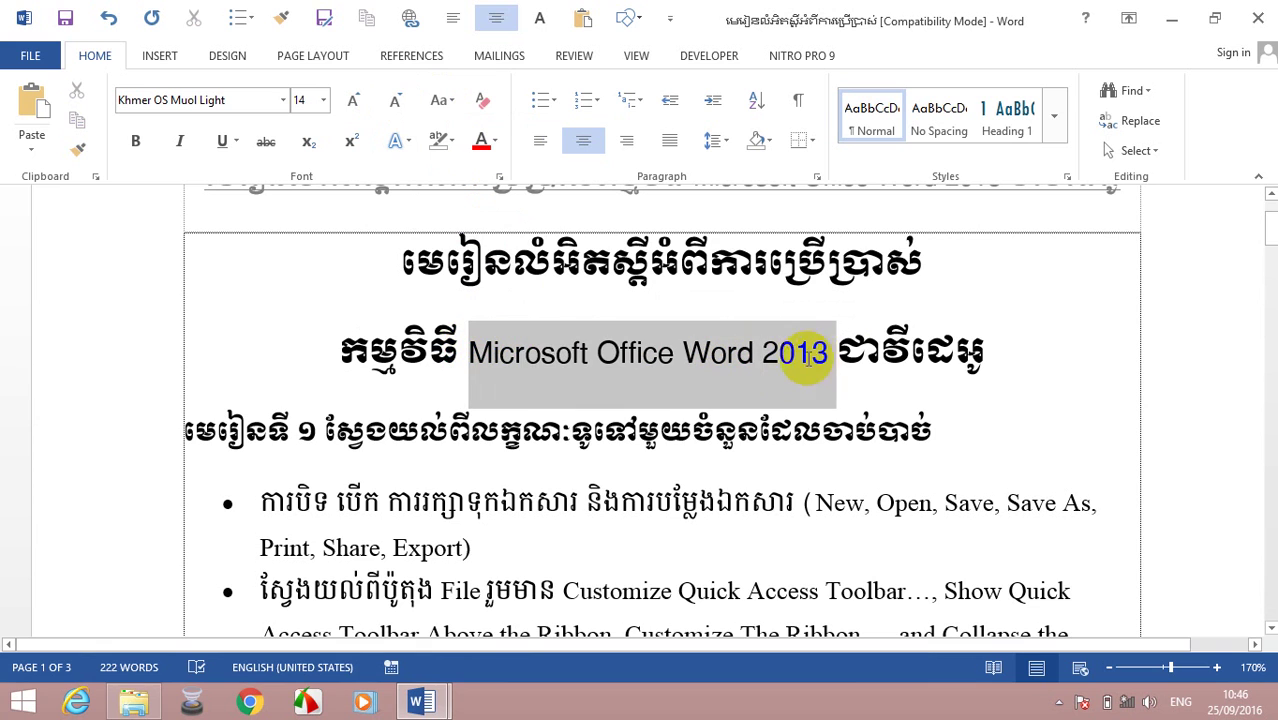
click(443, 100)
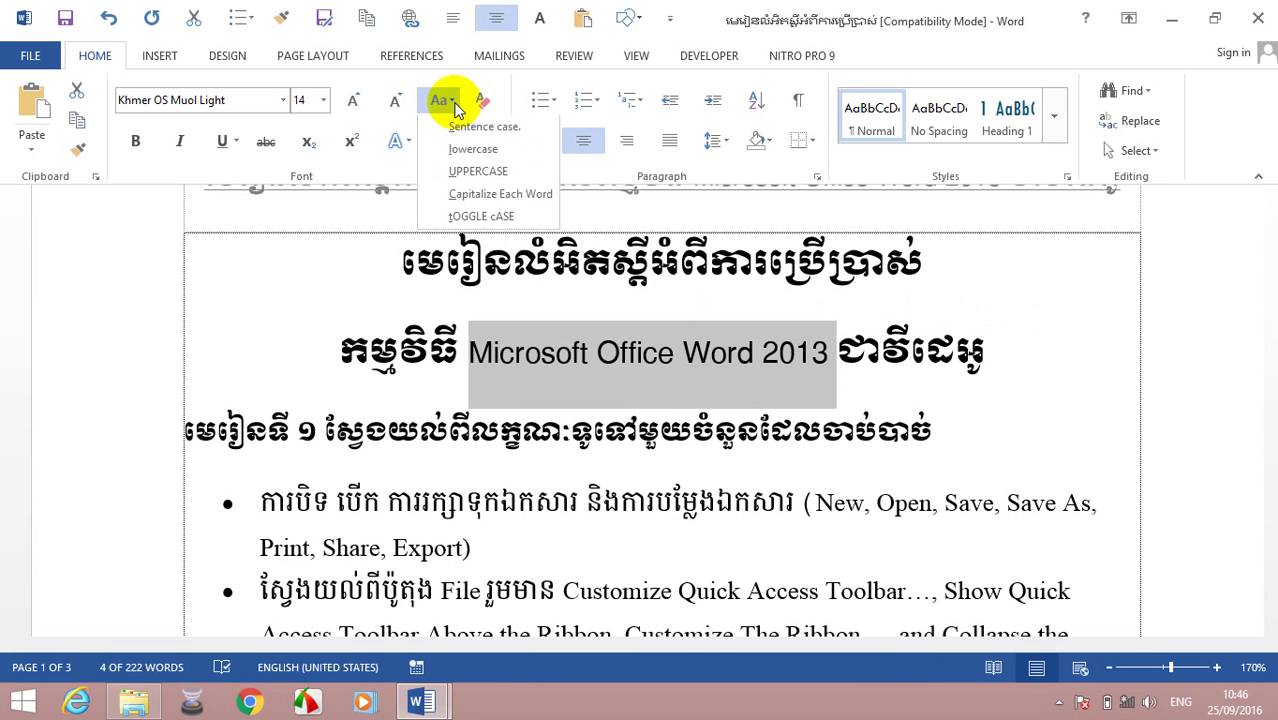
click(476, 173)
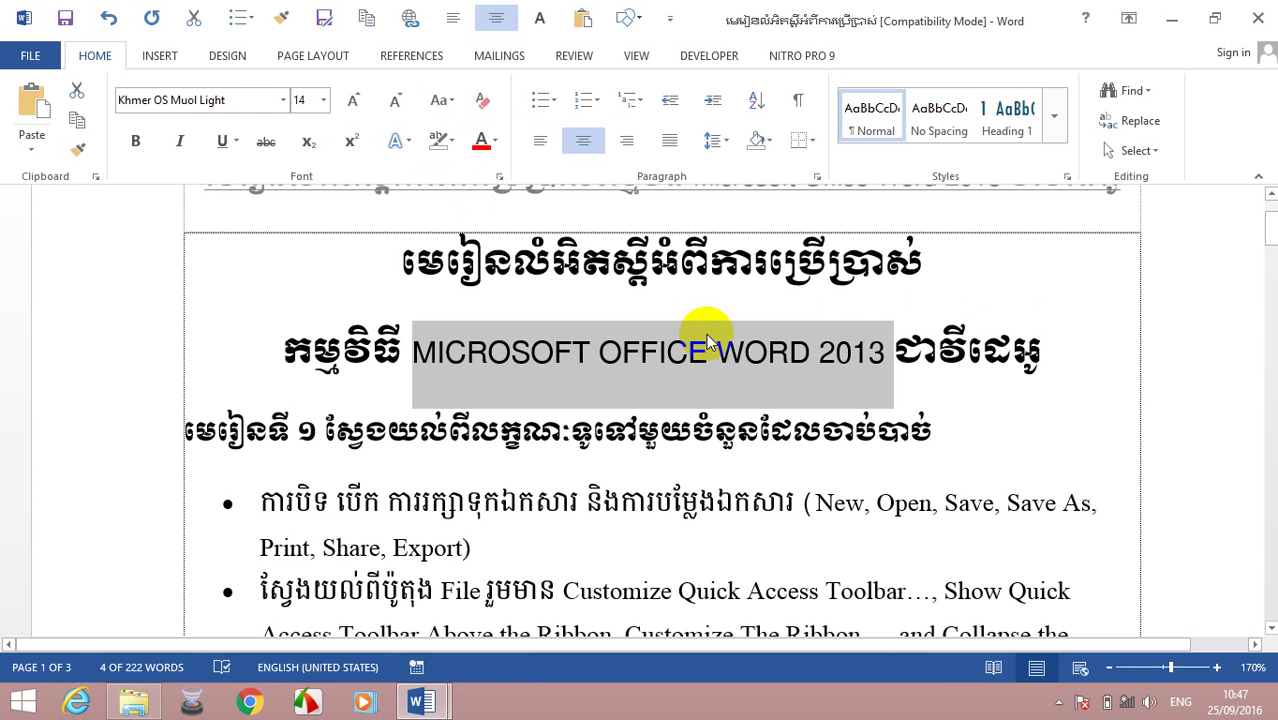
click(720, 364)
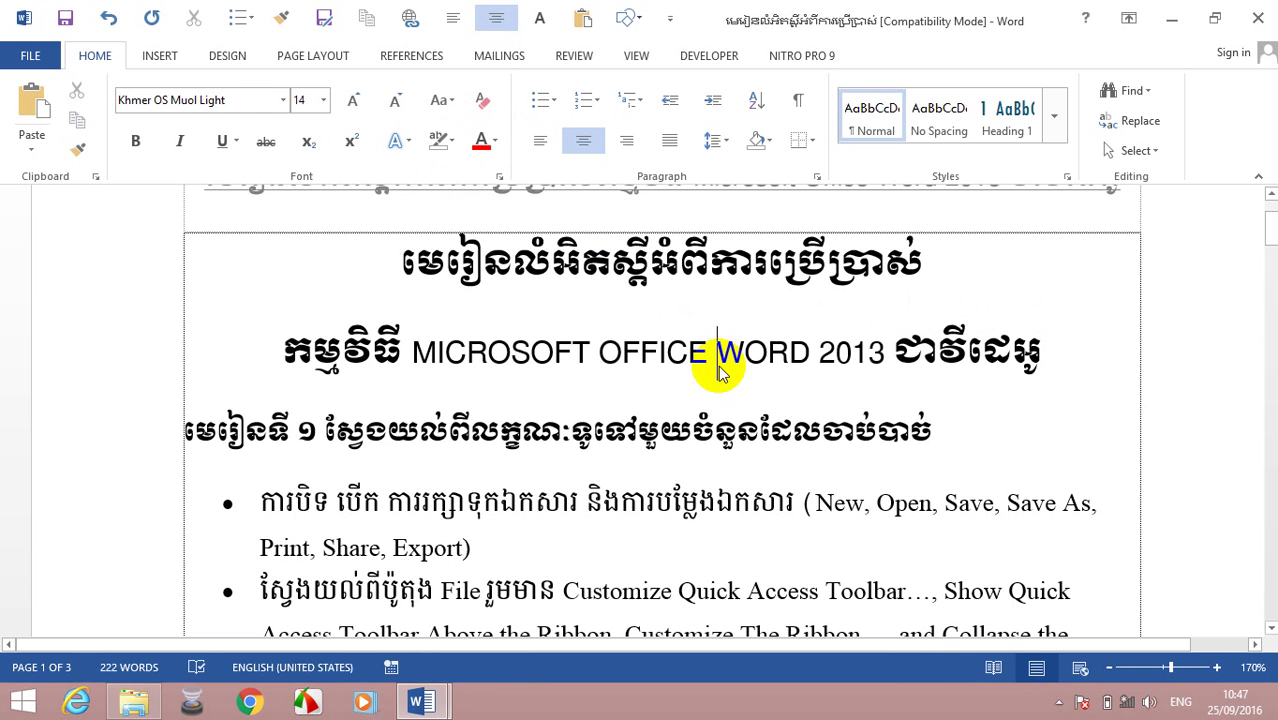
scroll(720, 368, down, 3)
scroll(720, 366, up, 3)
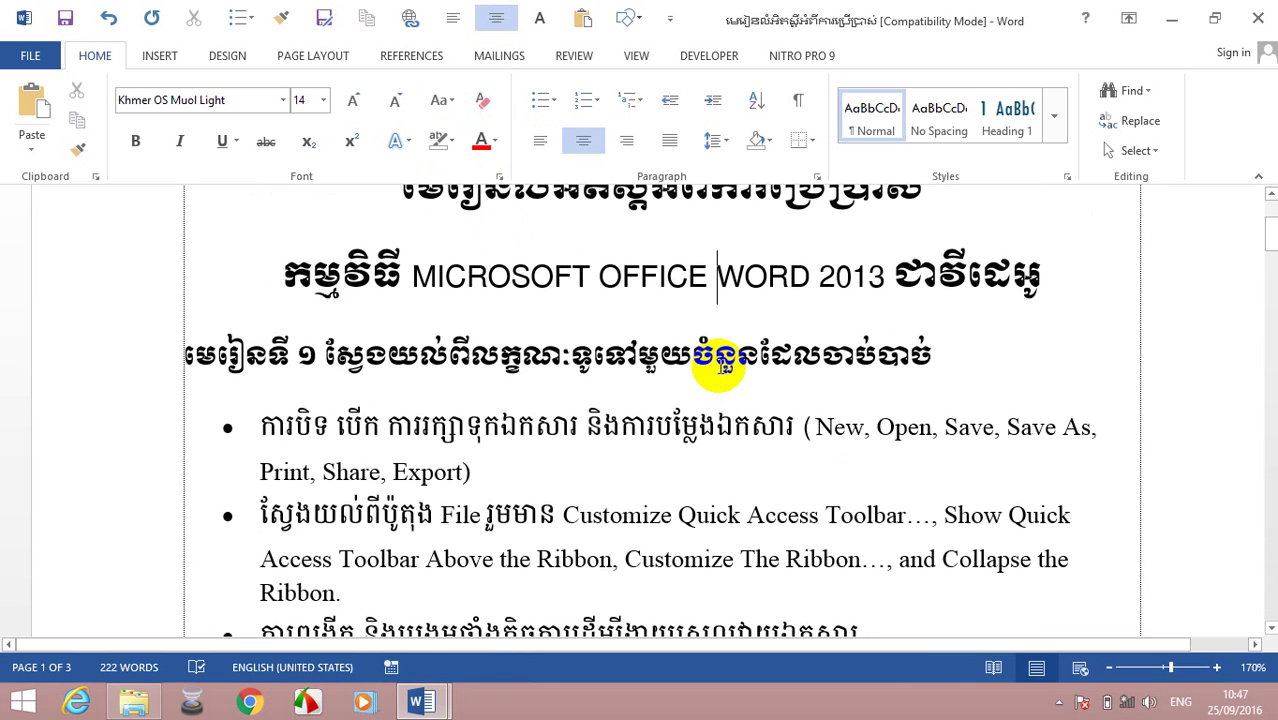
scroll(719, 355, up, 1)
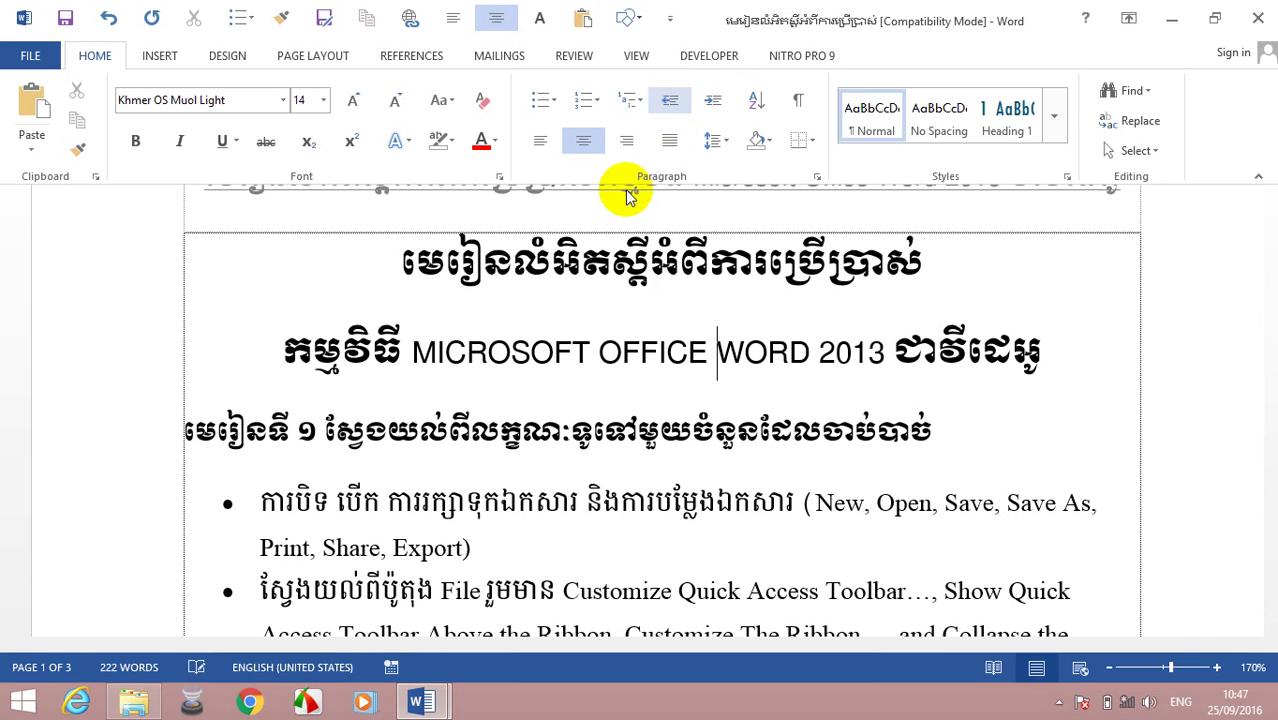
click(414, 352)
drag(414, 352, 890, 355)
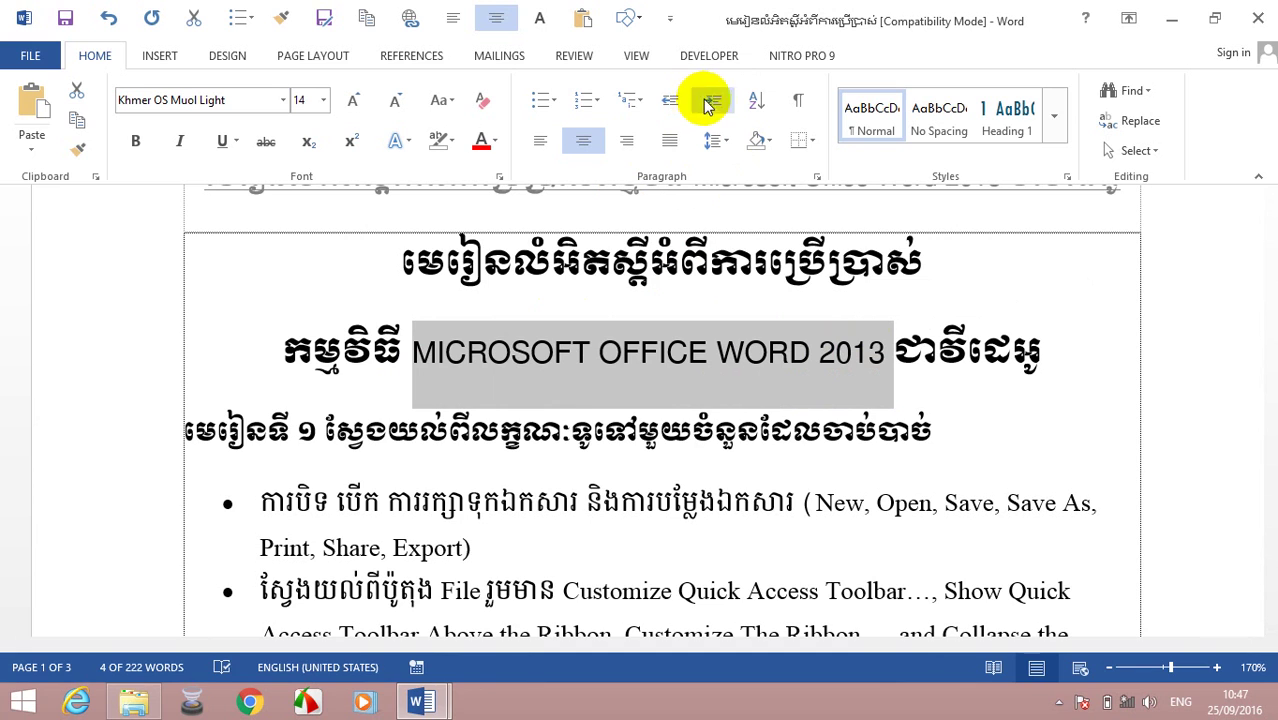
click(757, 103)
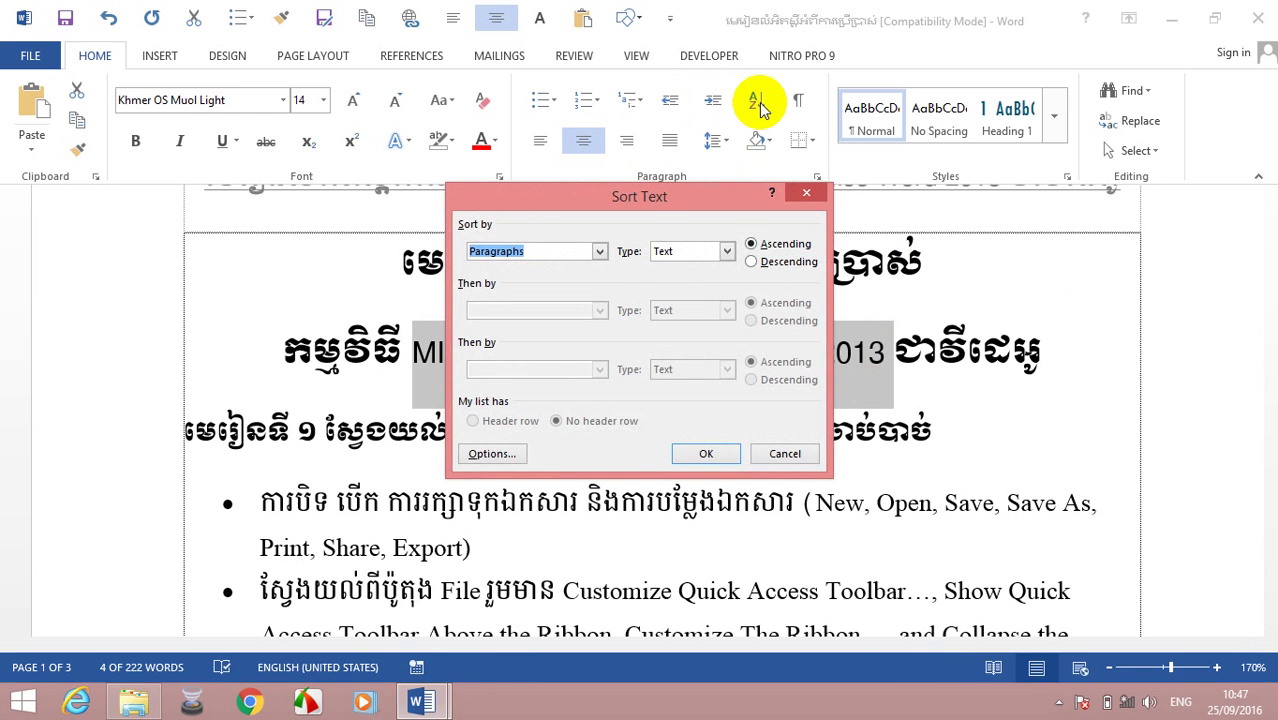
drag(648, 214, 700, 193)
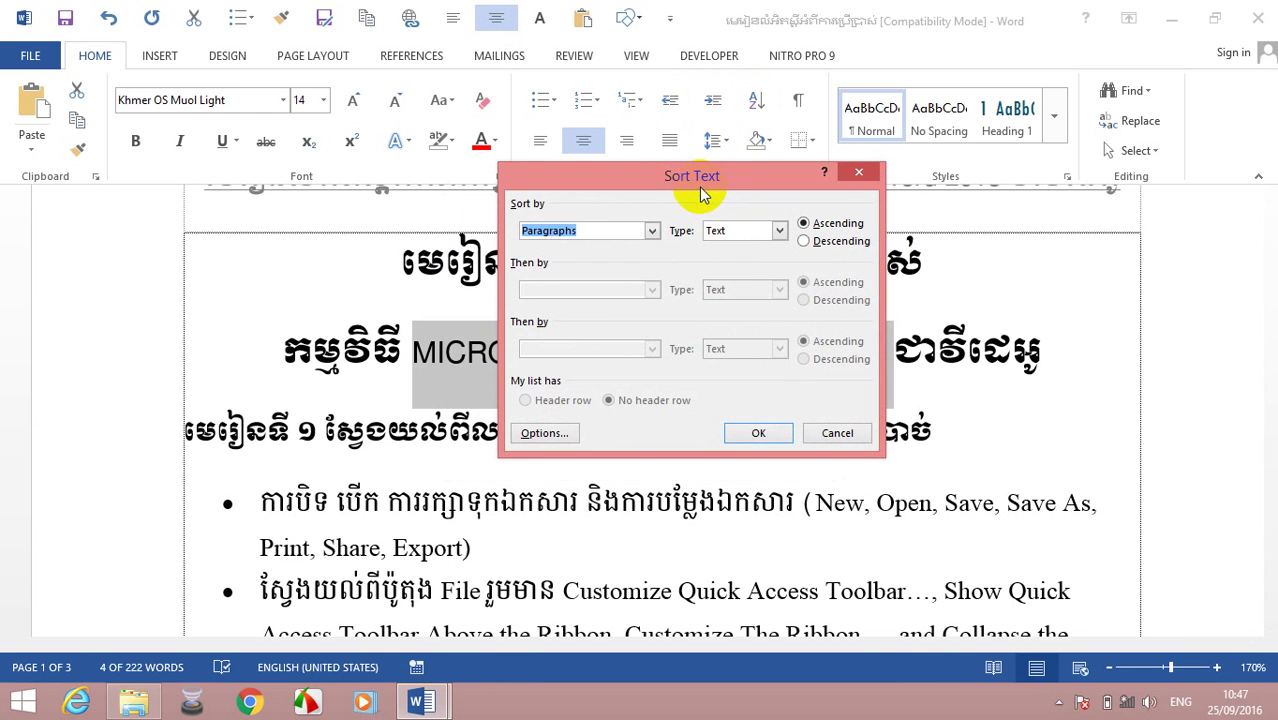
click(860, 174)
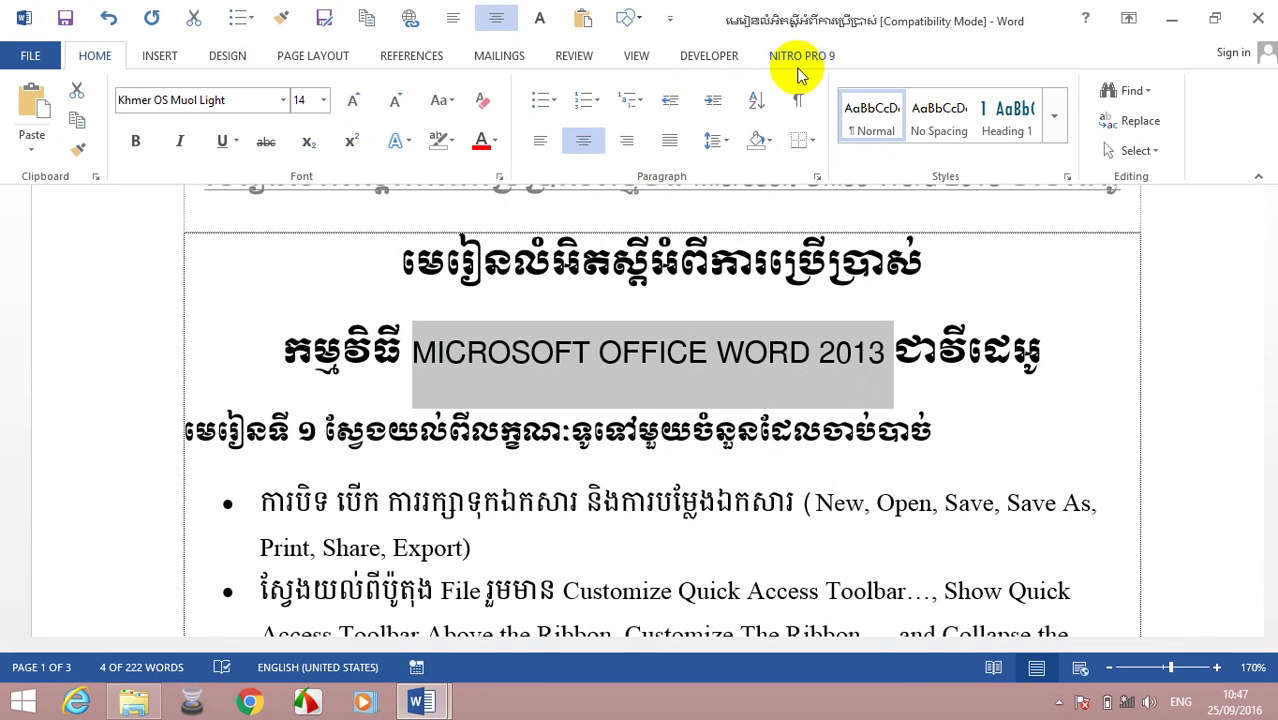
click(161, 59)
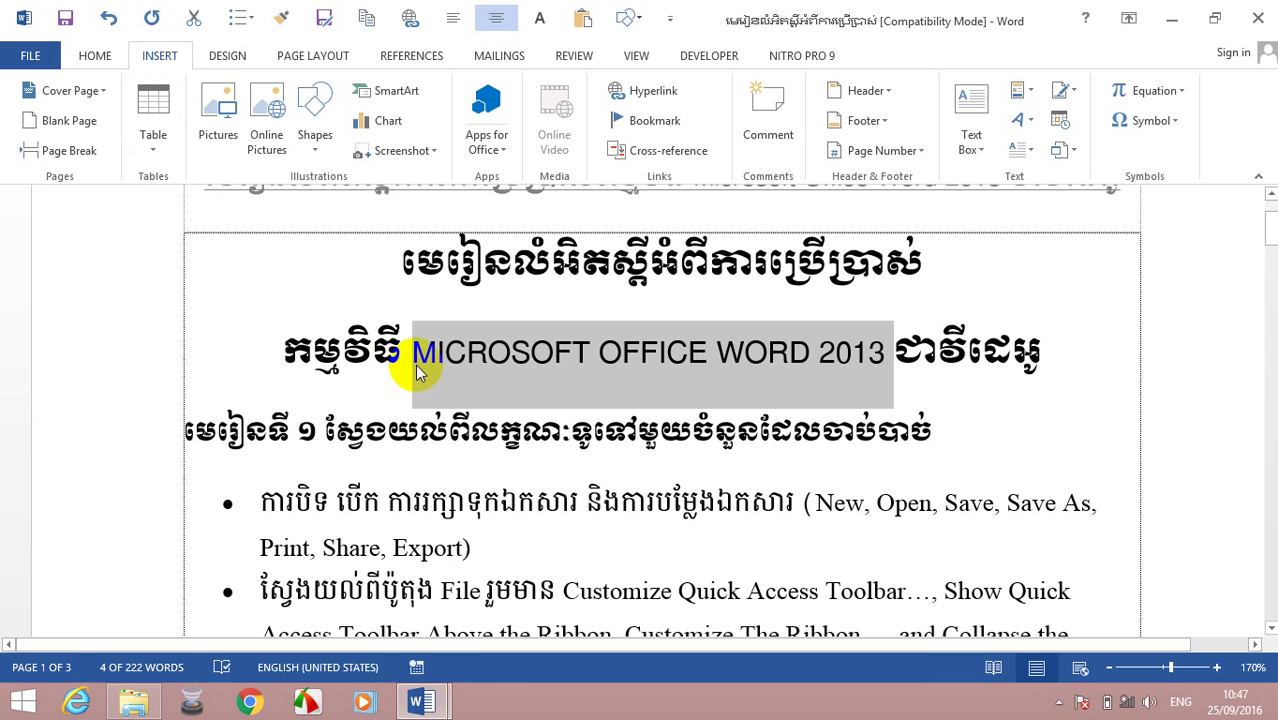
click(93, 57)
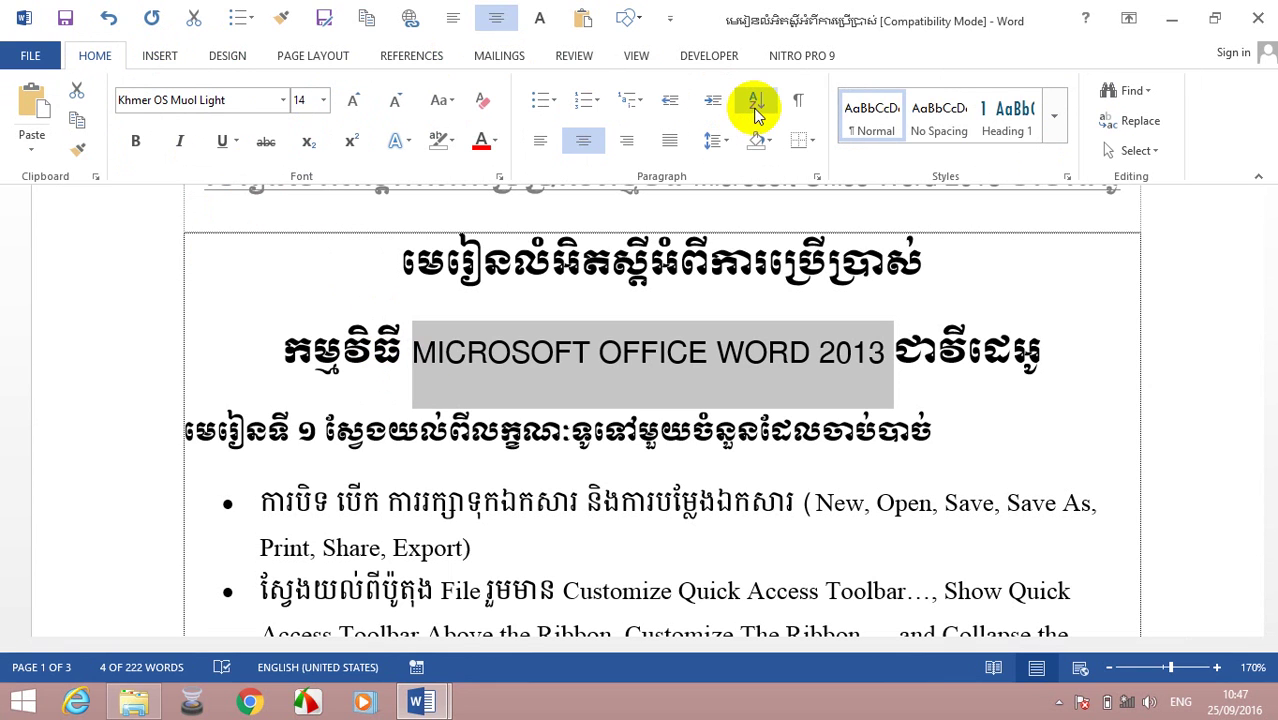
click(413, 358)
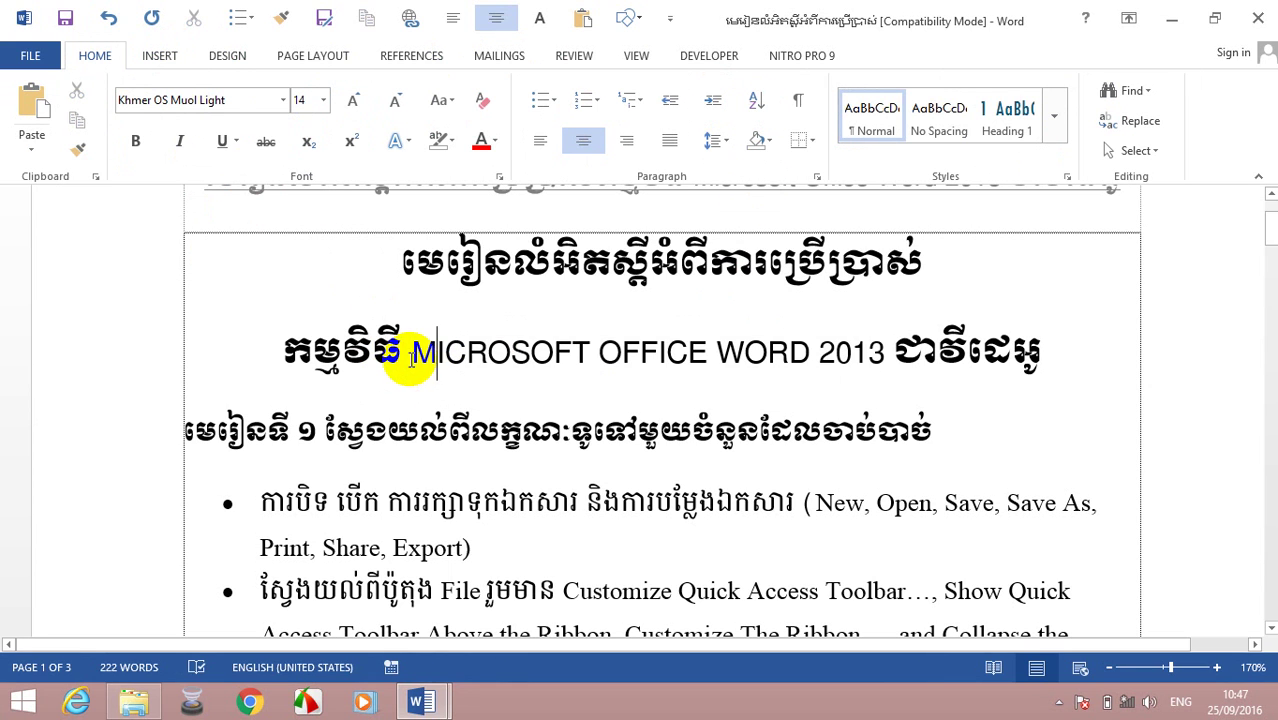
mouse_move(876, 352)
mouse_down()
mouse_move(408, 372)
mouse_move(887, 340)
mouse_move(422, 354)
mouse_up()
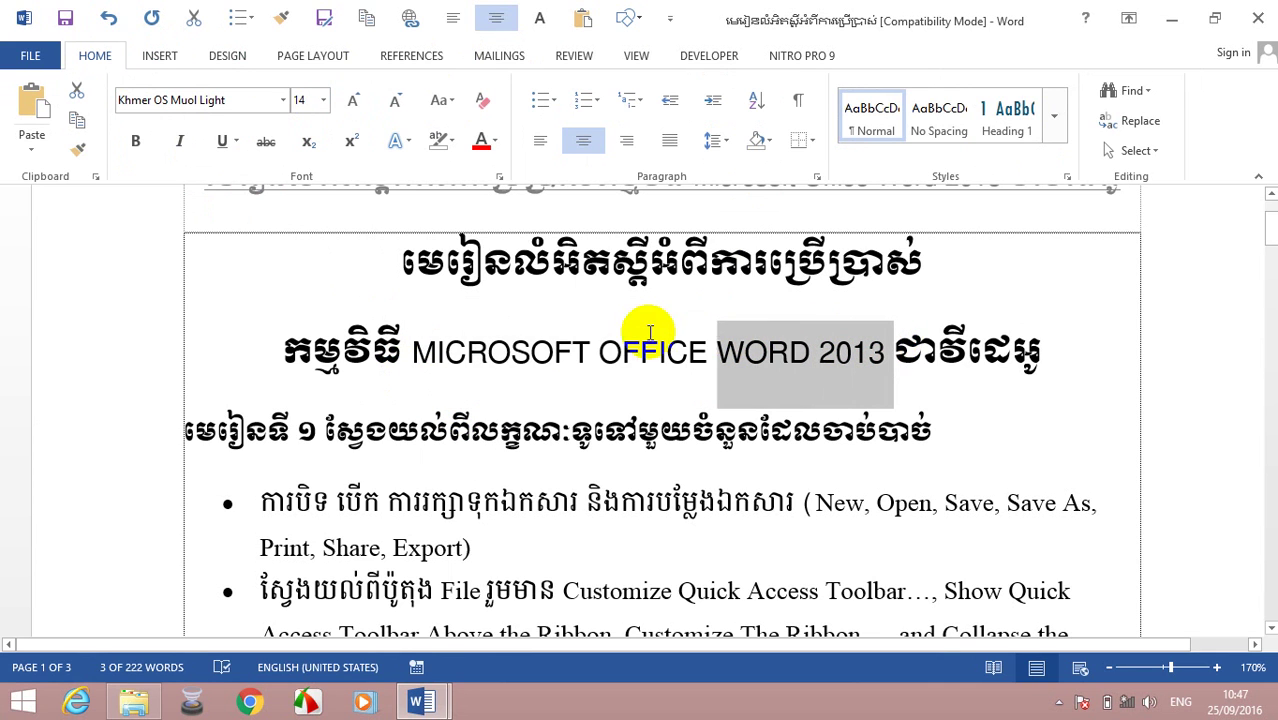
click(422, 354)
mouse_move(419, 350)
mouse_down()
mouse_move(915, 345)
mouse_move(883, 356)
mouse_up()
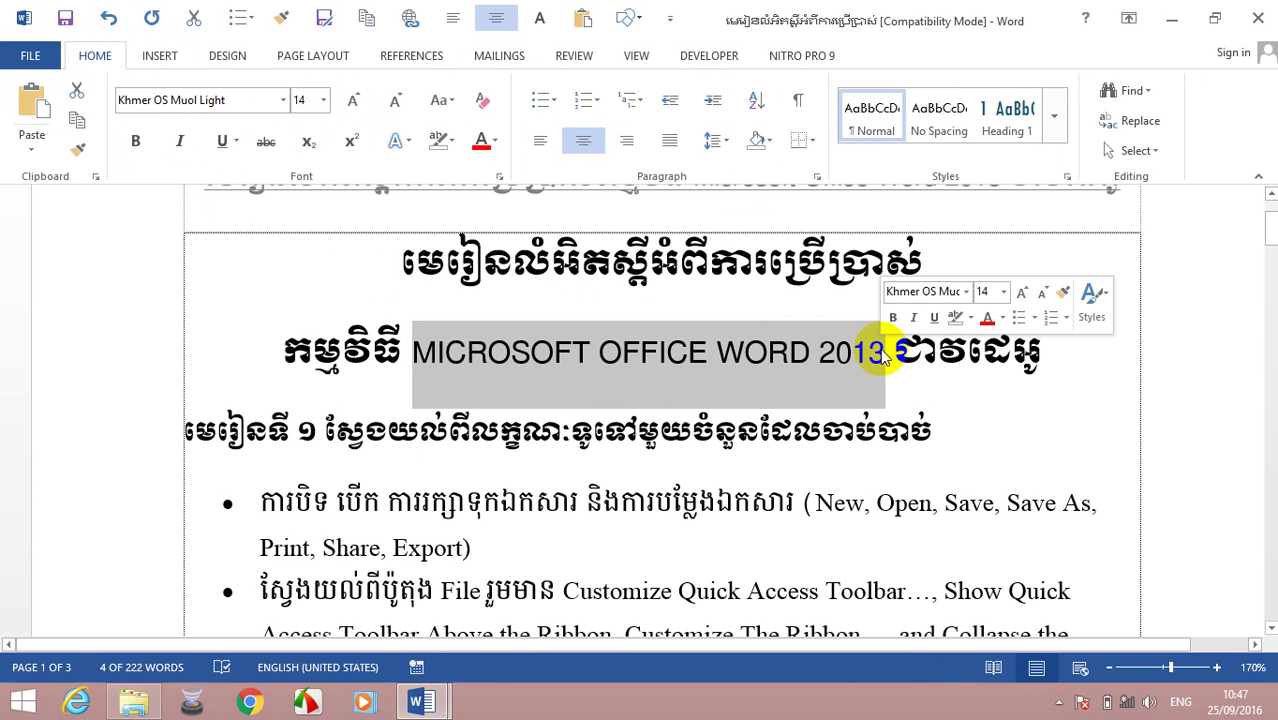
click(796, 102)
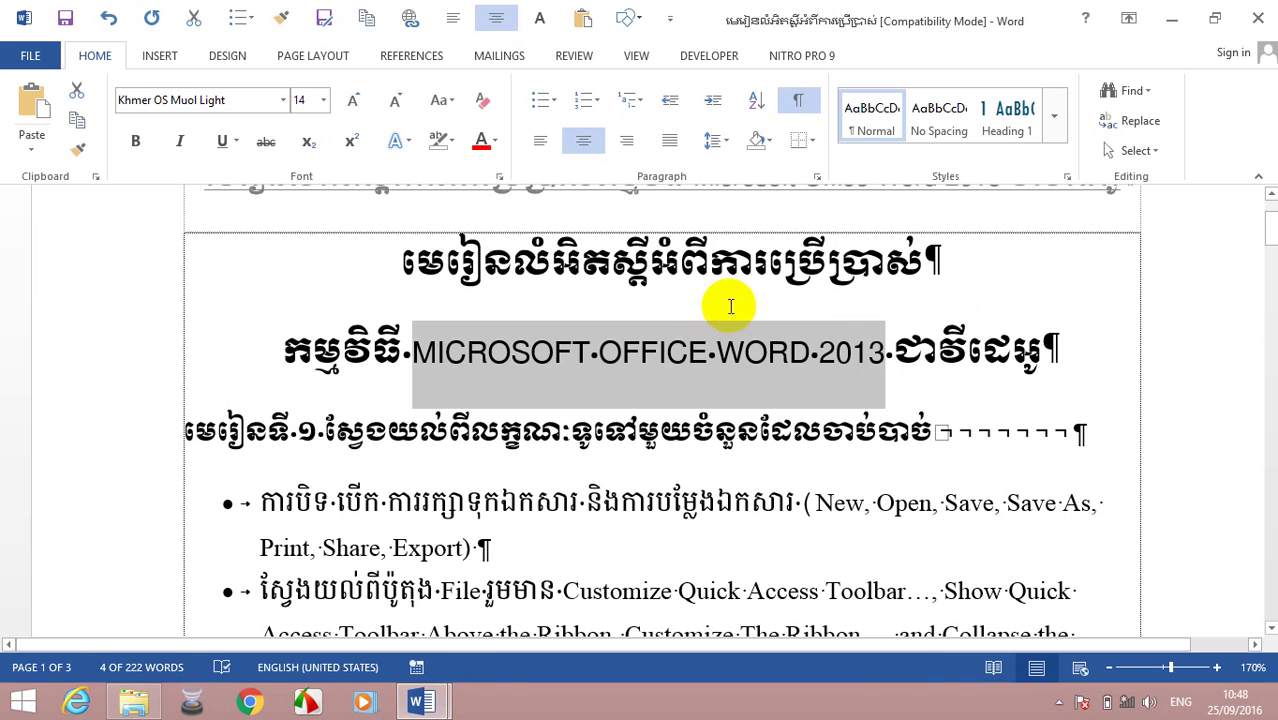
click(797, 101)
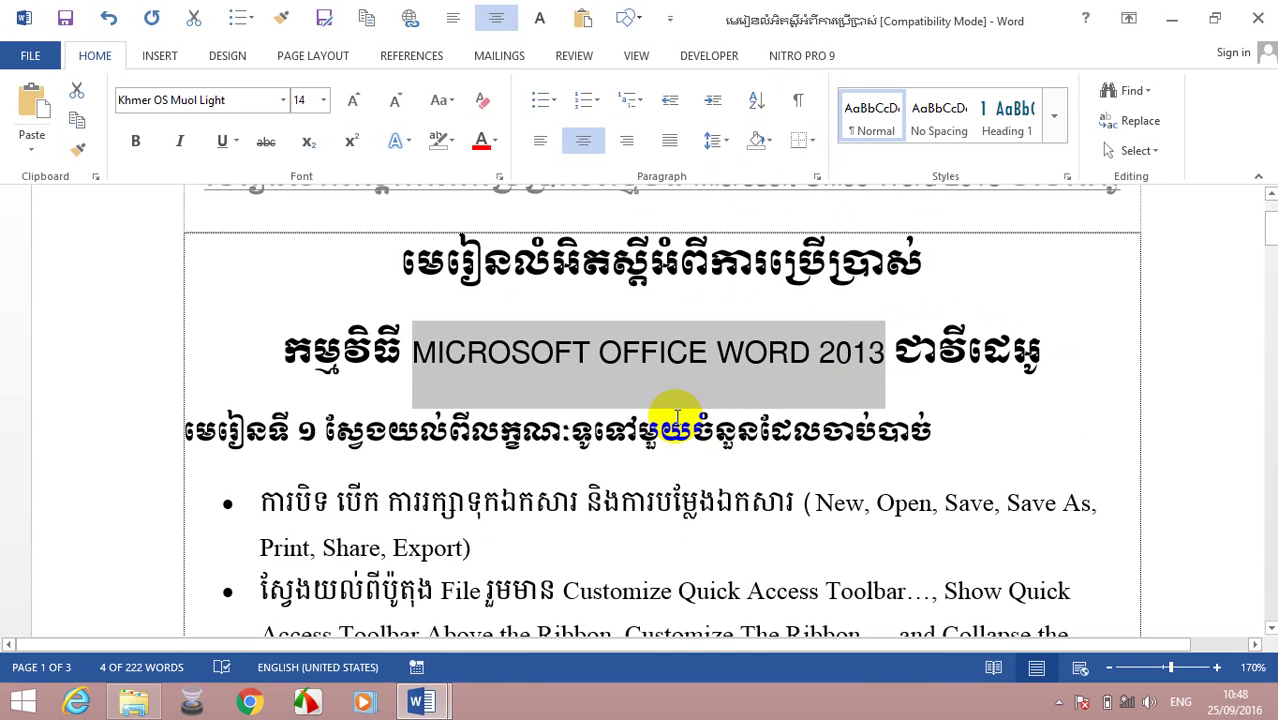
click(658, 352)
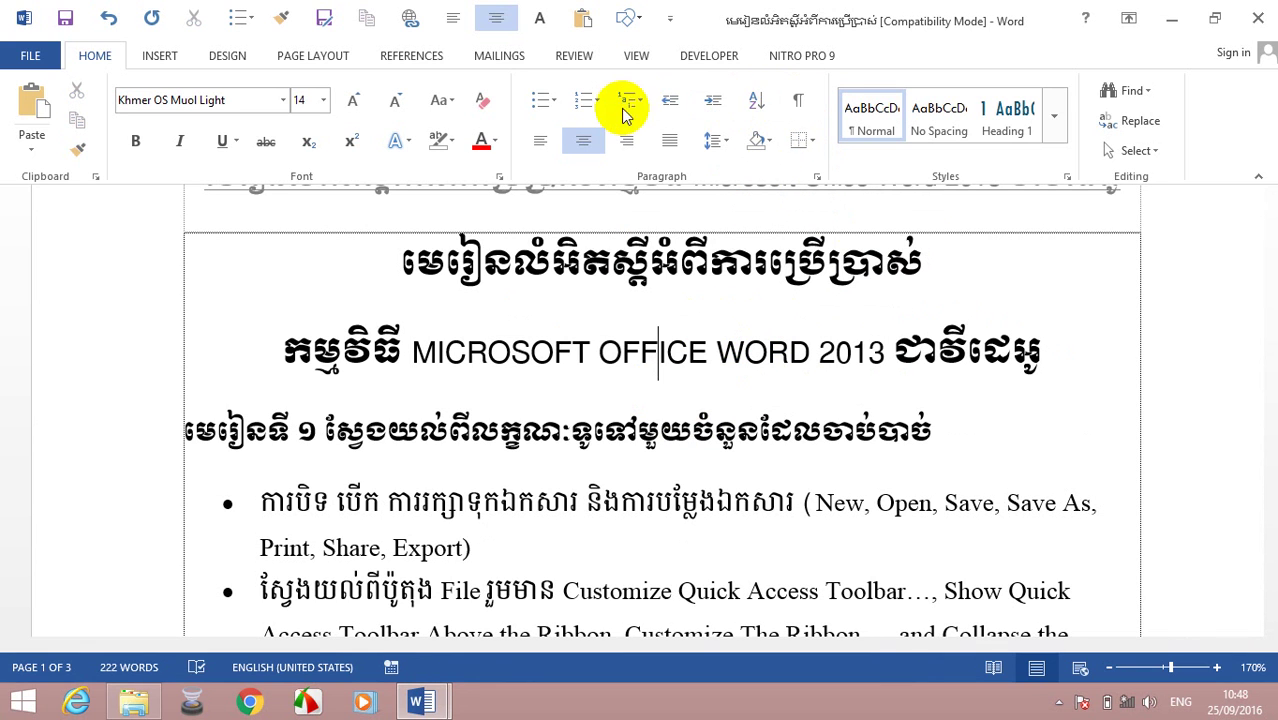
Step: Select the whole Lesson 1 heading and open the full Styles gallery to preview styles on it
click(986, 417)
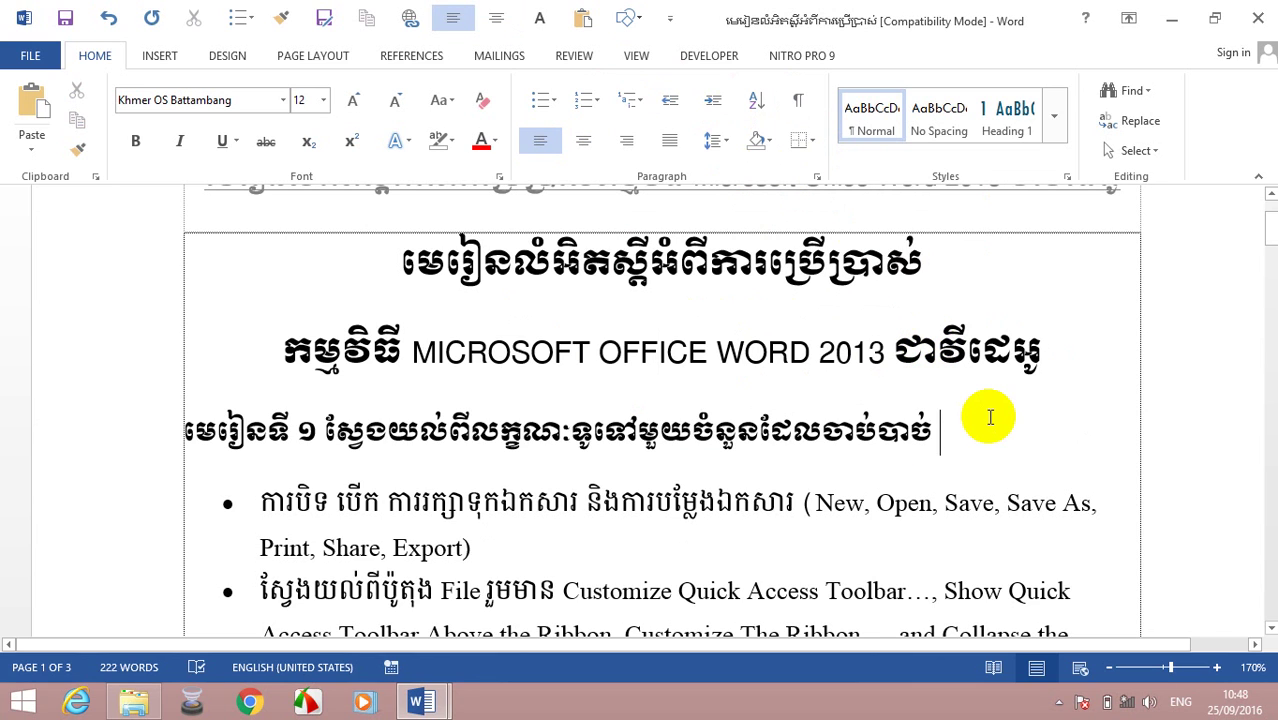
double_click(1005, 378)
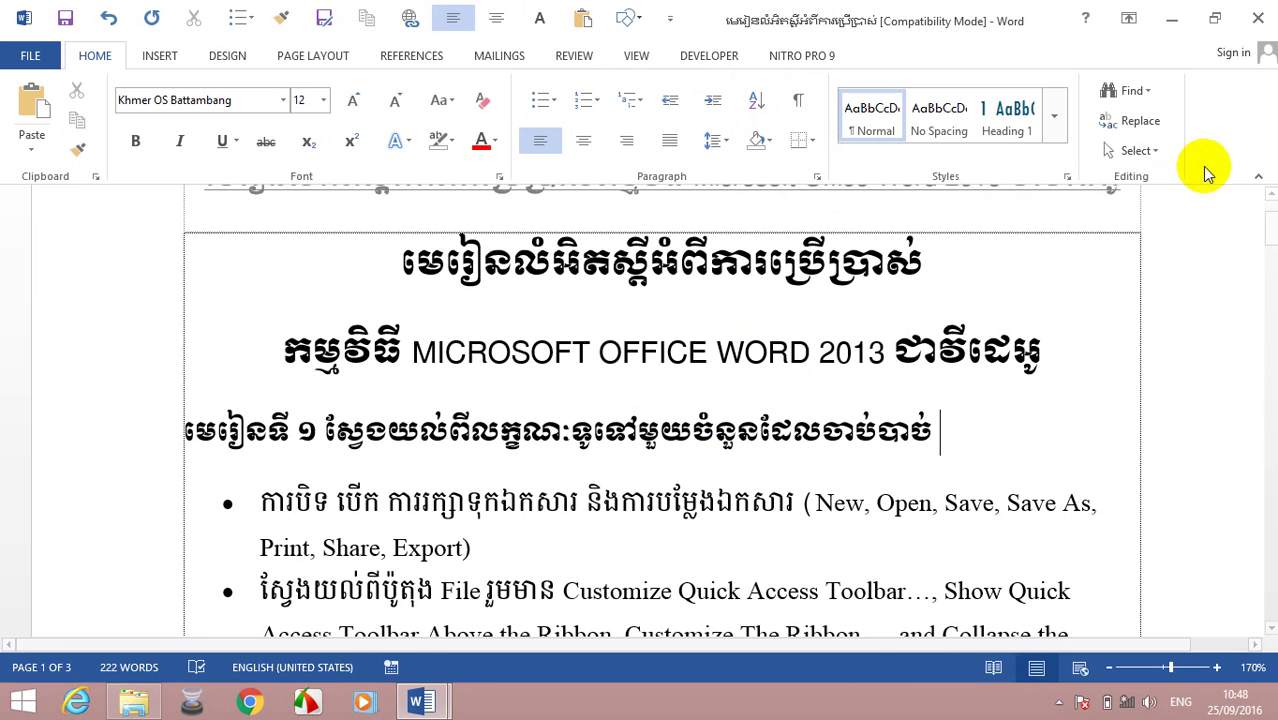
click(1054, 135)
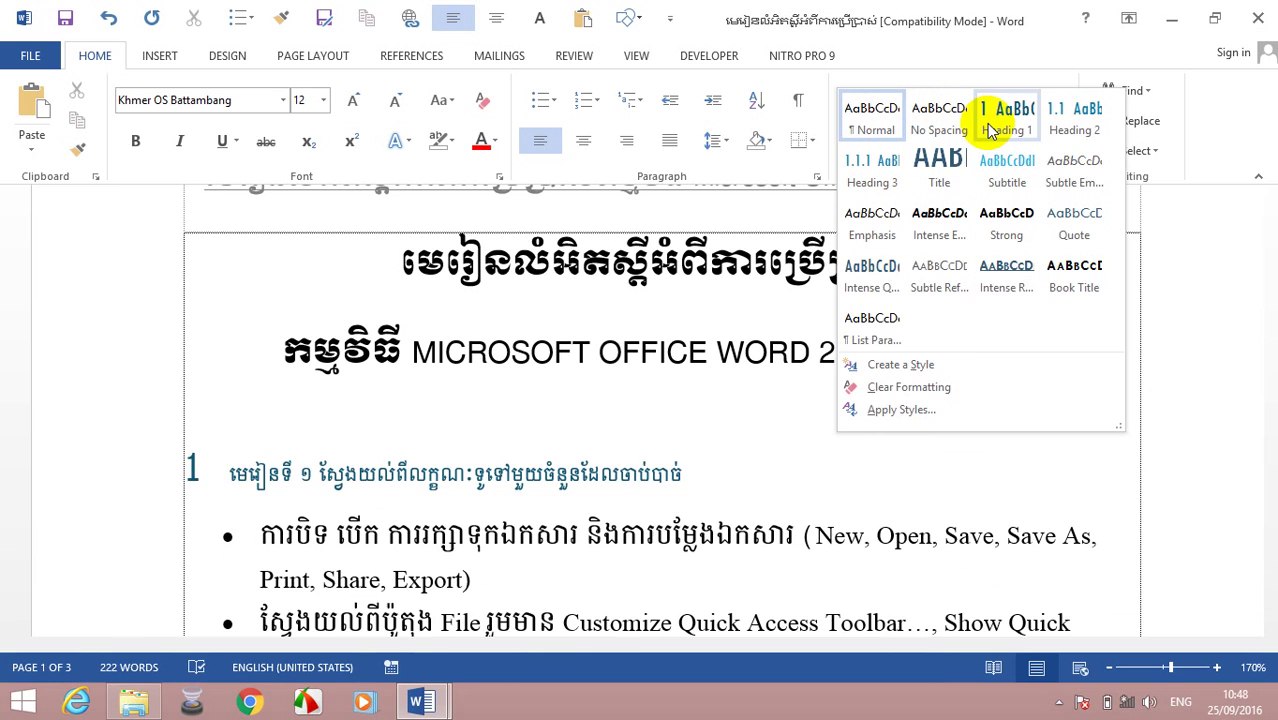
key(Escape)
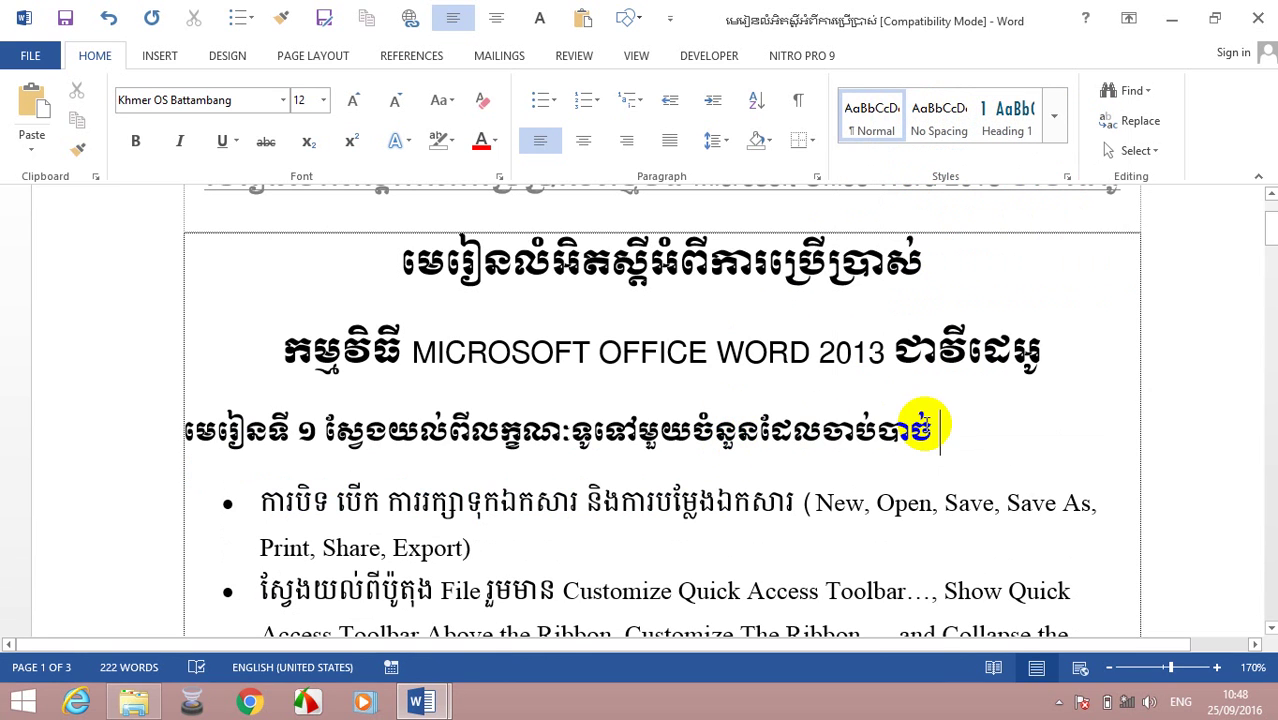
drag(940, 432, 184, 438)
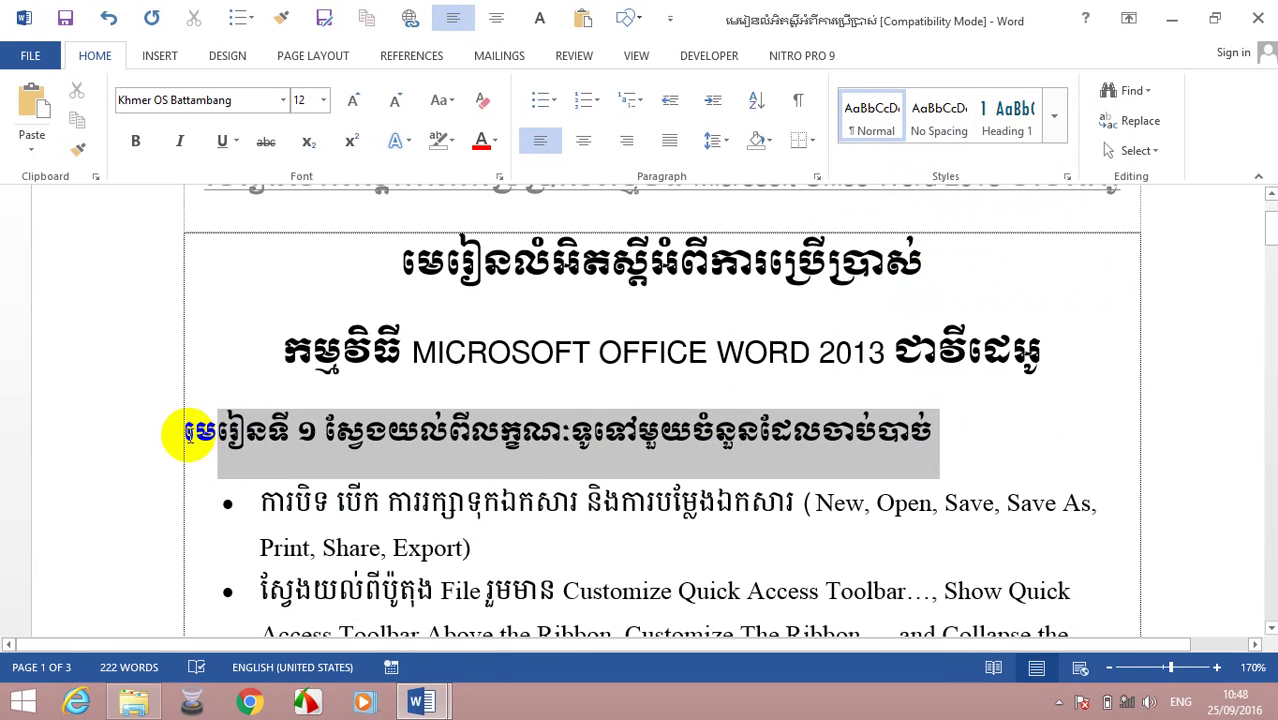
click(1054, 118)
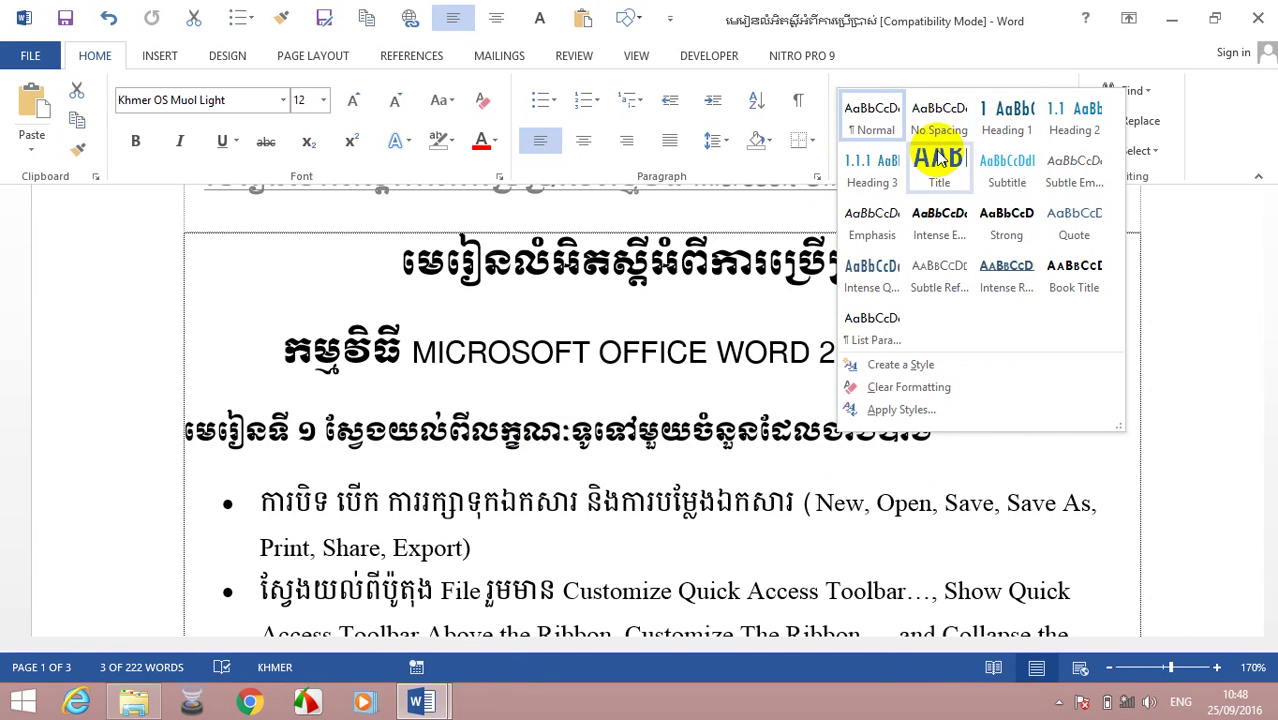
Step: Close the Styles gallery without applying a style and reselect the Lesson 1 heading line
click(274, 442)
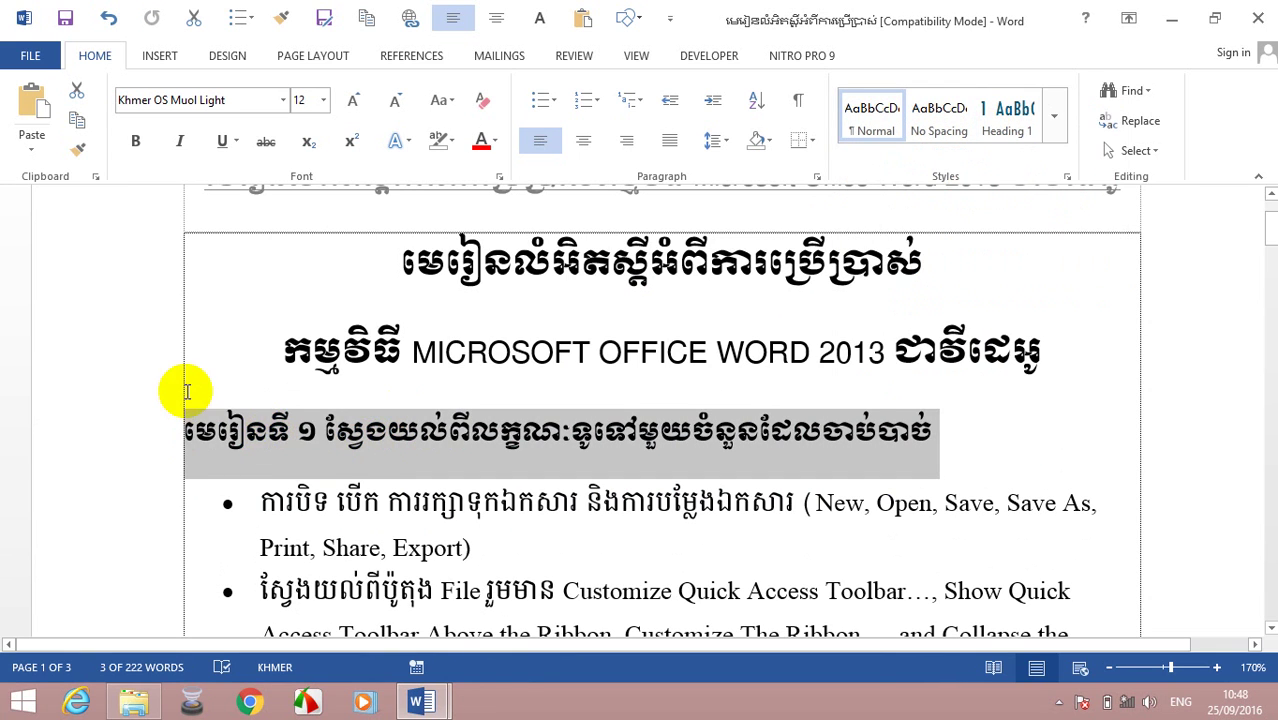
click(424, 62)
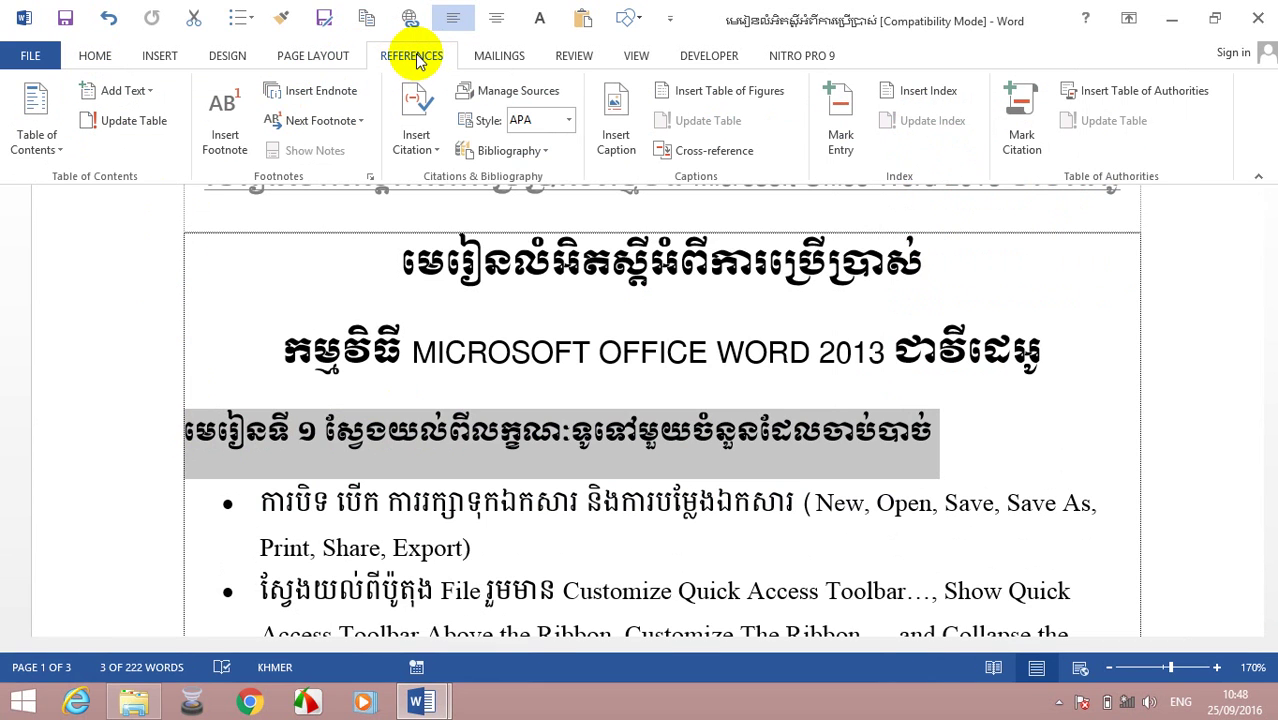
click(97, 66)
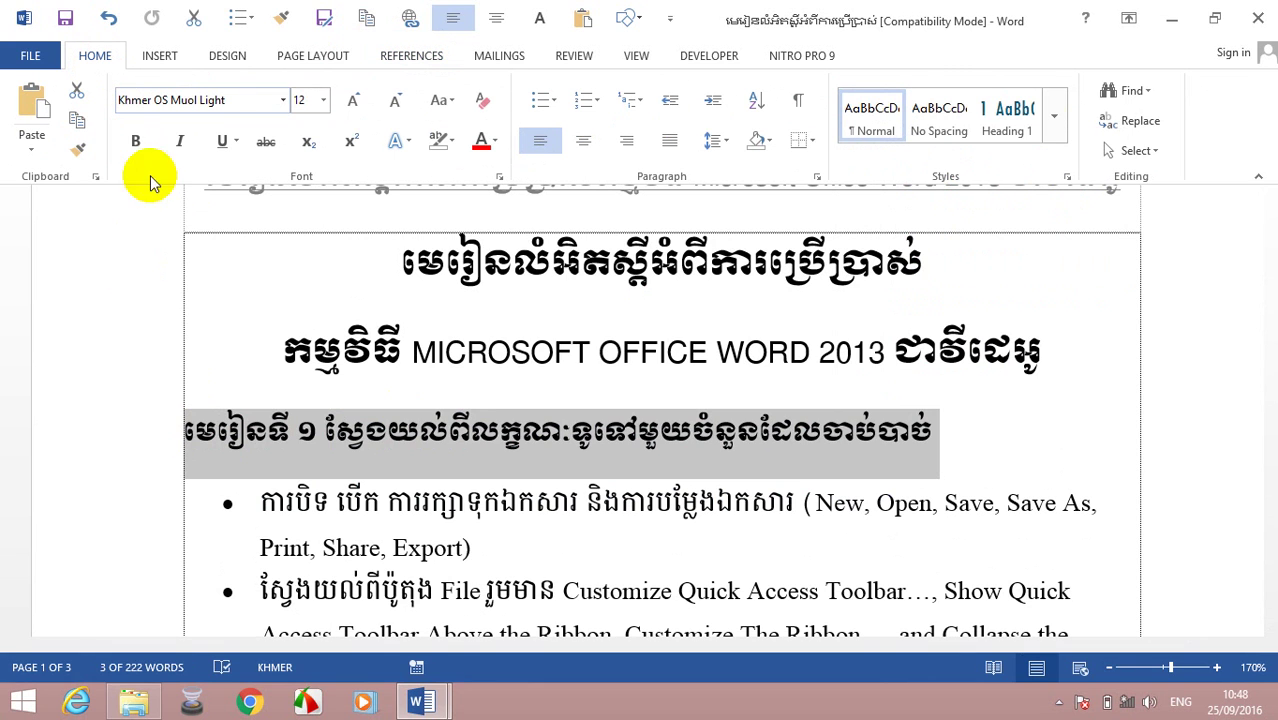
click(185, 440)
drag(185, 435, 1081, 465)
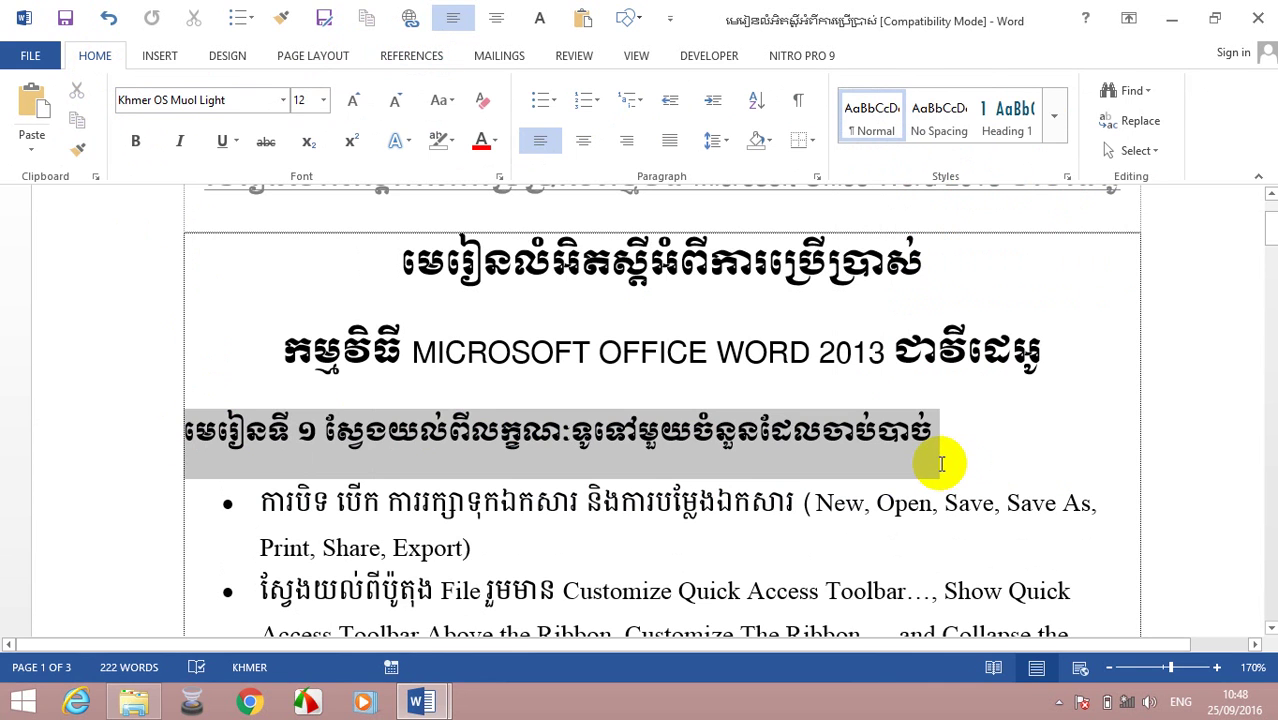
Step: Reopen and dismiss the Styles gallery, deselect the heading, and switch the typing language to English
click(1055, 130)
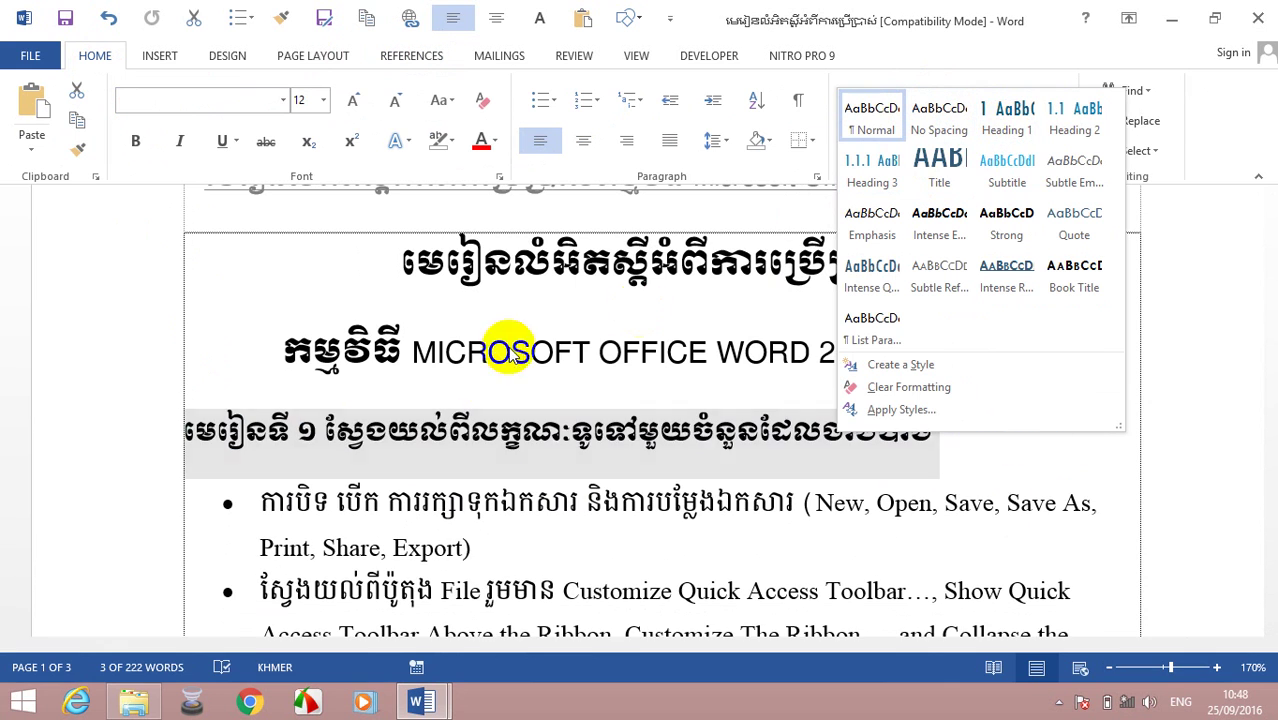
click(411, 57)
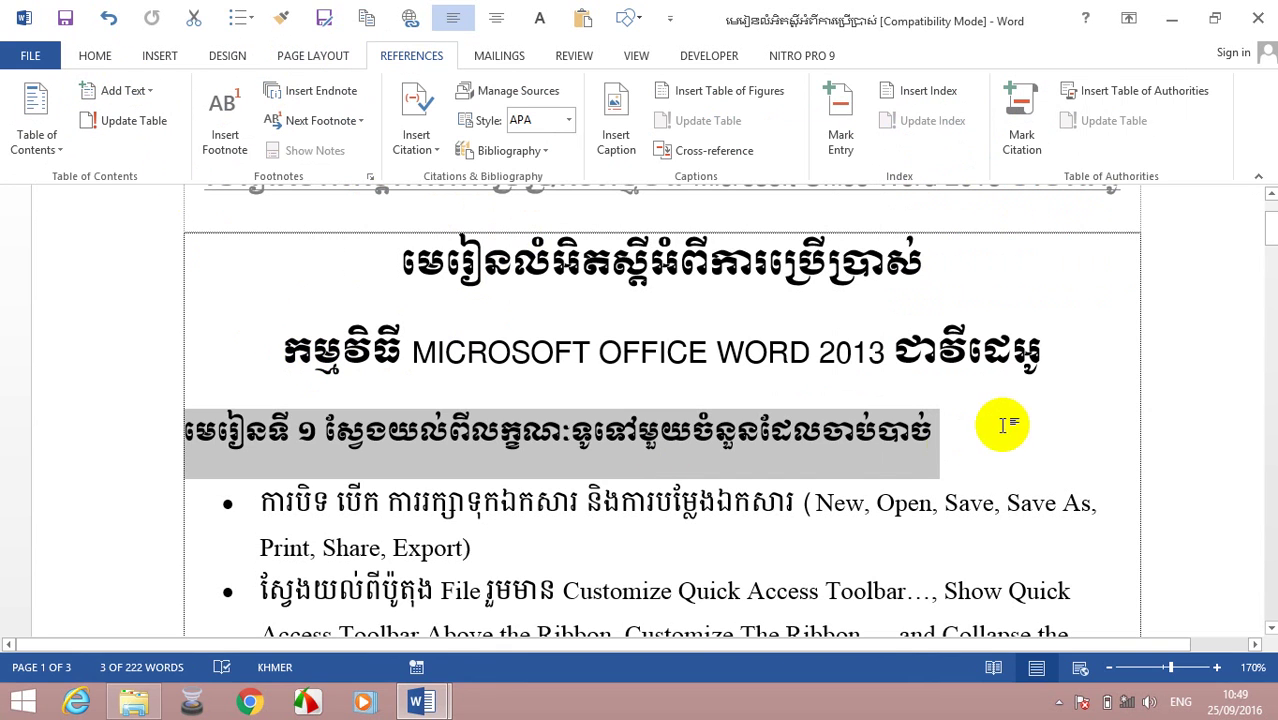
click(925, 446)
click(113, 55)
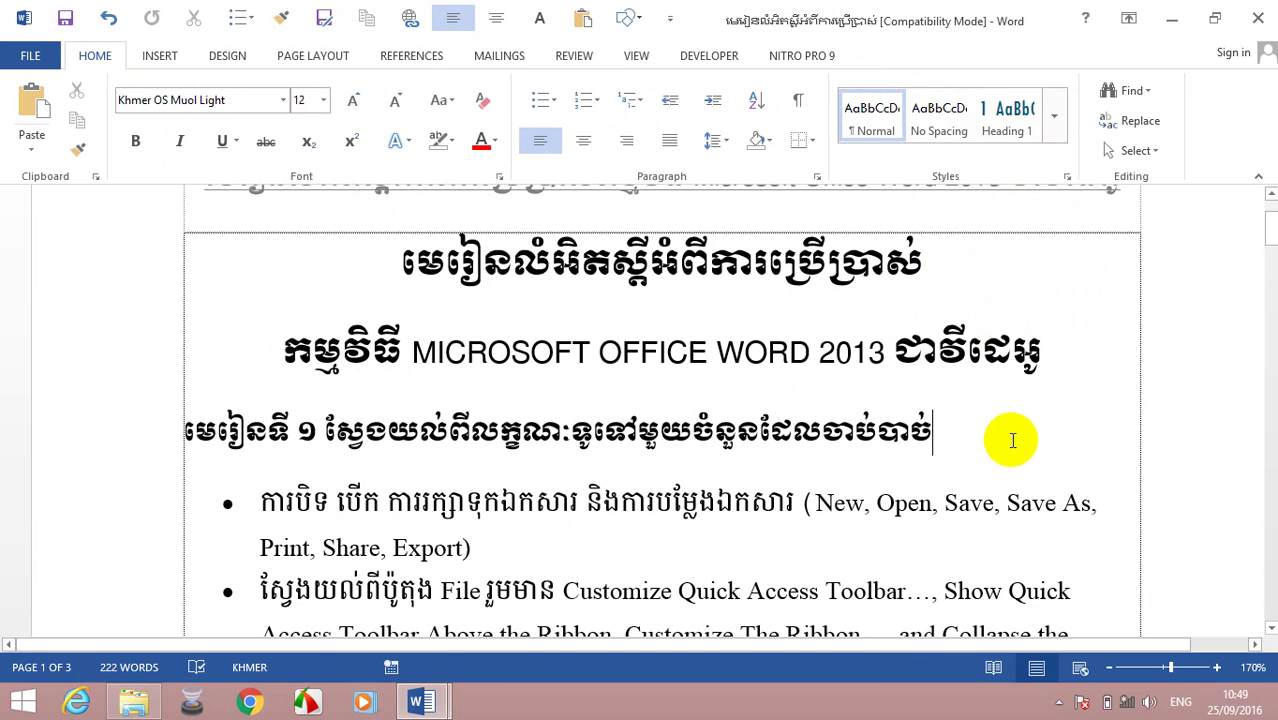
key(alt+shift)
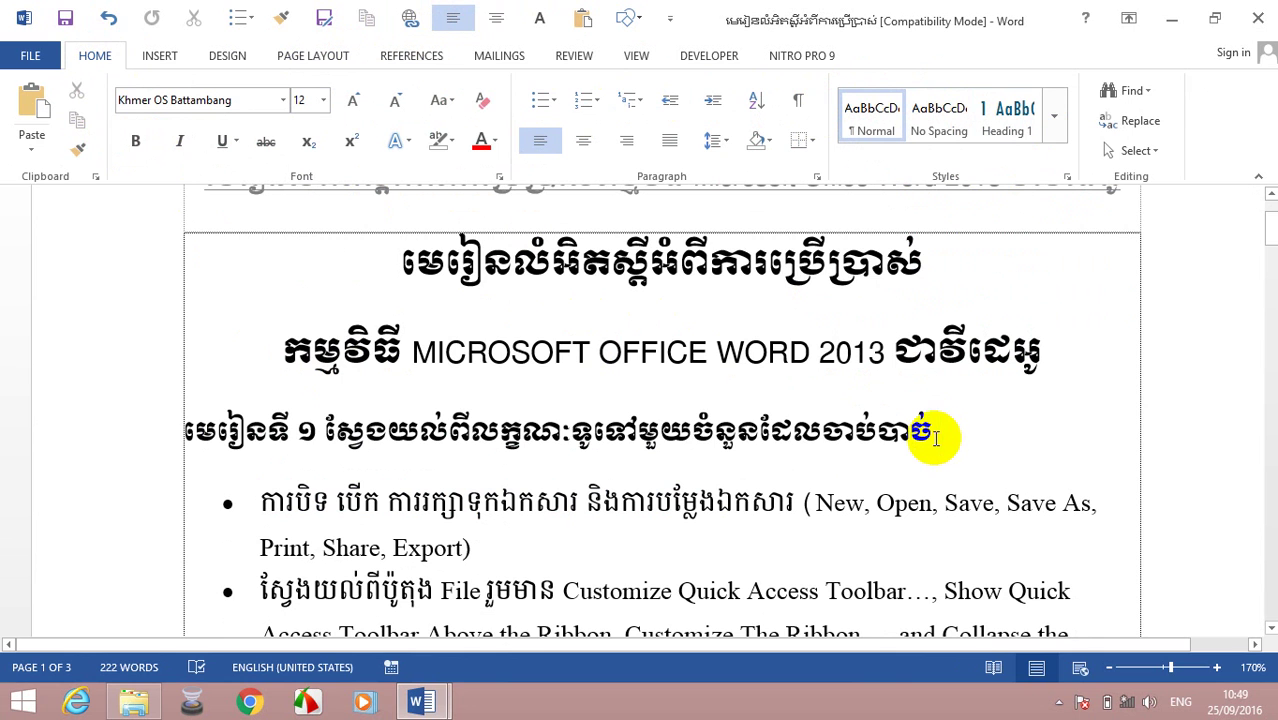
Step: Scroll down and select the Home lesson's bullet points
scroll(244, 376, down, 1)
scroll(244, 378, down, 3)
scroll(244, 374, down, 3)
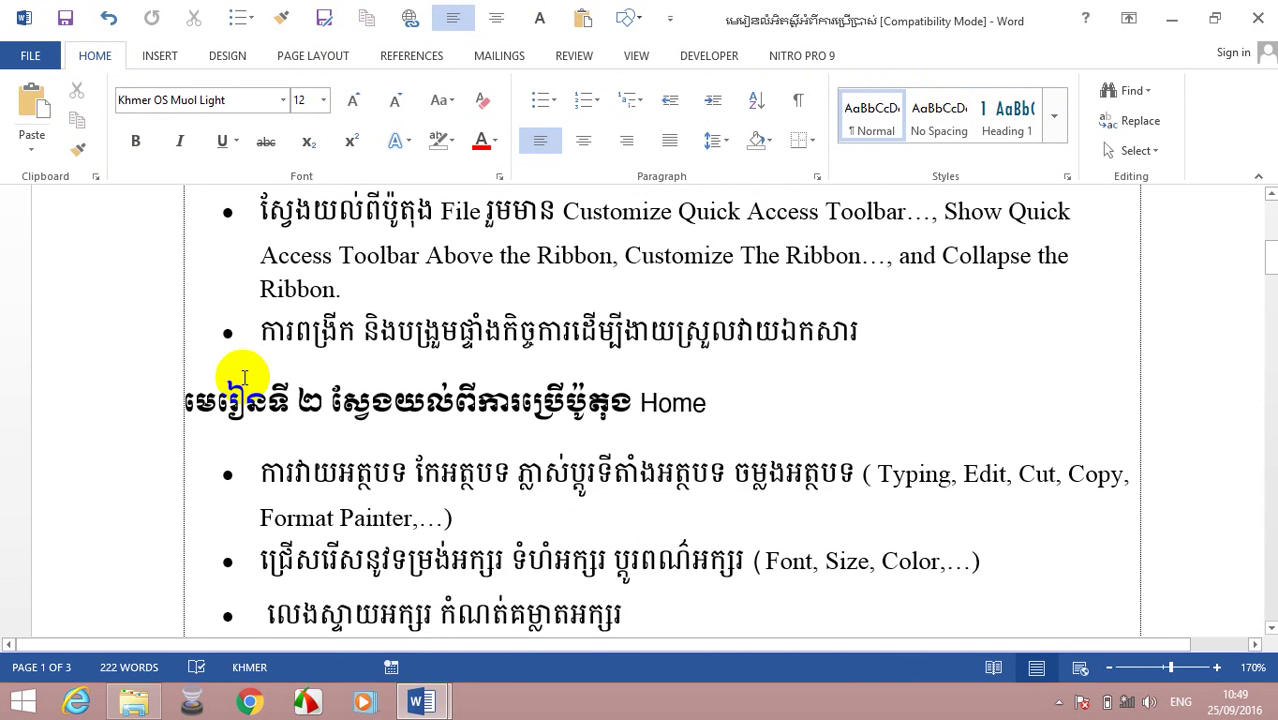
scroll(247, 372, down, 1)
scroll(230, 350, down, 3)
mouse_move(259, 246)
mouse_down()
mouse_move(477, 481)
mouse_move(785, 545)
mouse_up()
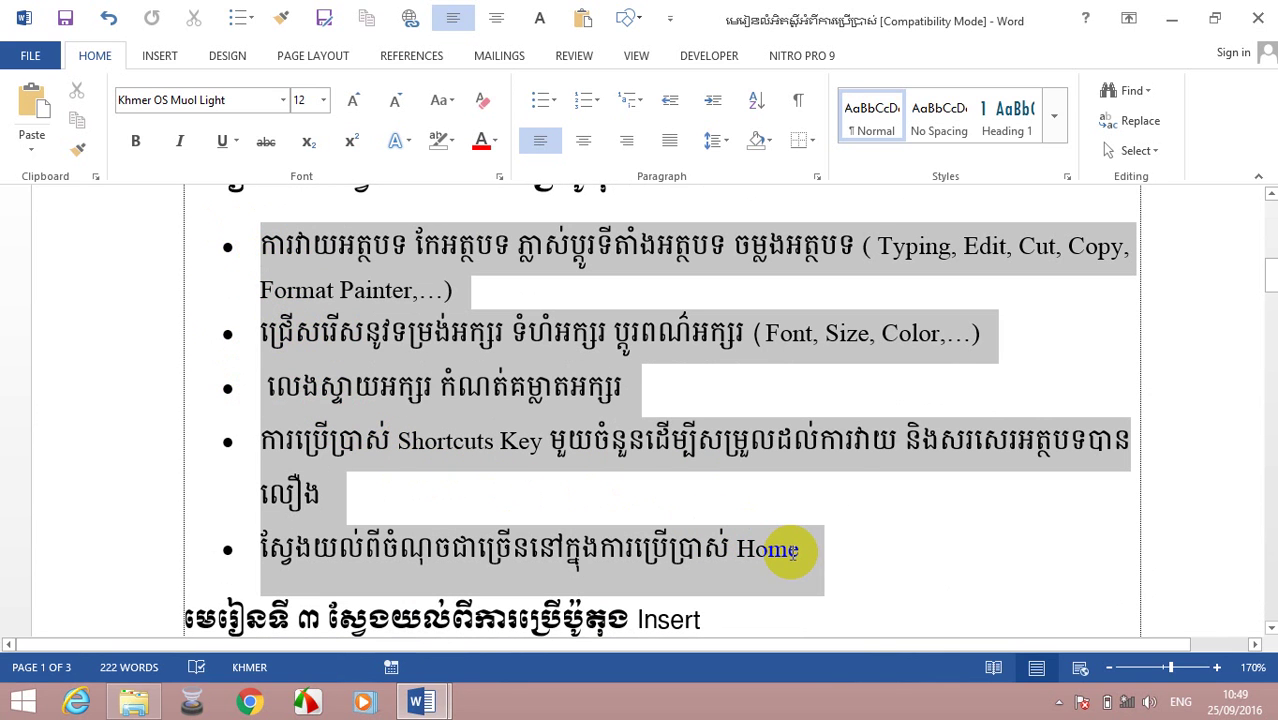
Step: Show the INSERT tab commands and select the whole Lesson 3 Insert heading
scroll(370, 390, down, 3)
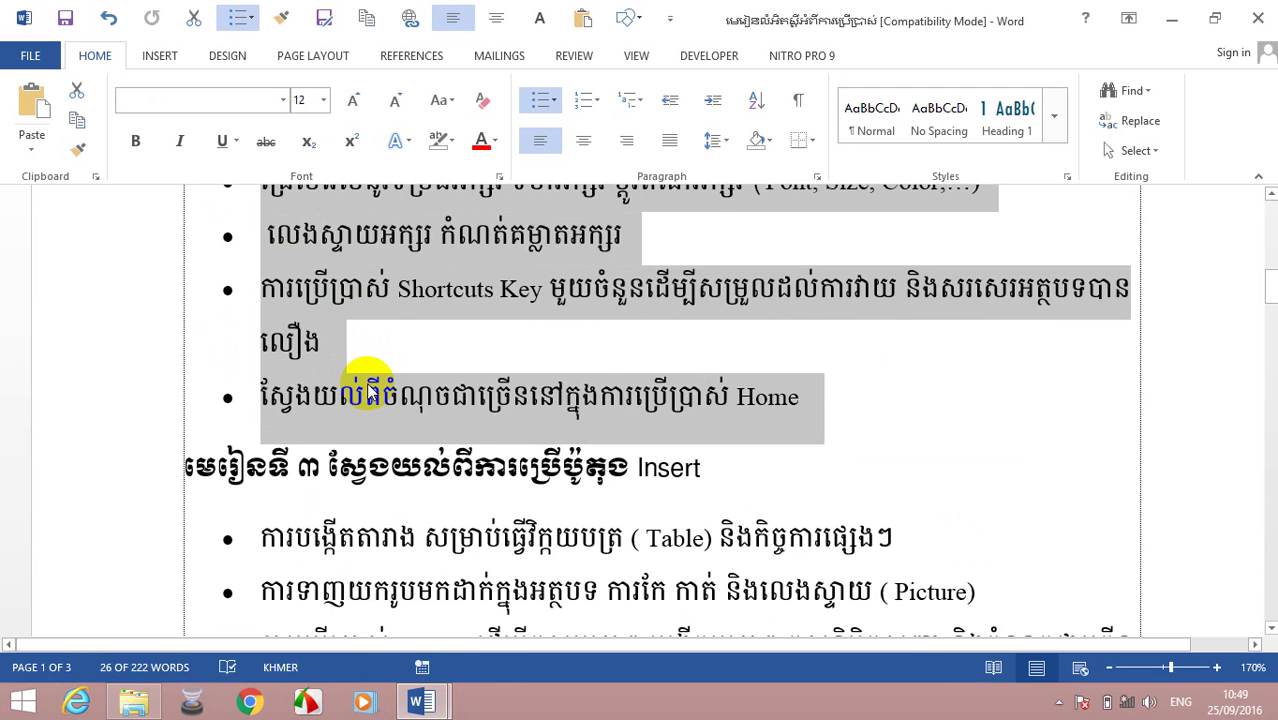
scroll(362, 372, up, 2)
scroll(362, 372, up, 1)
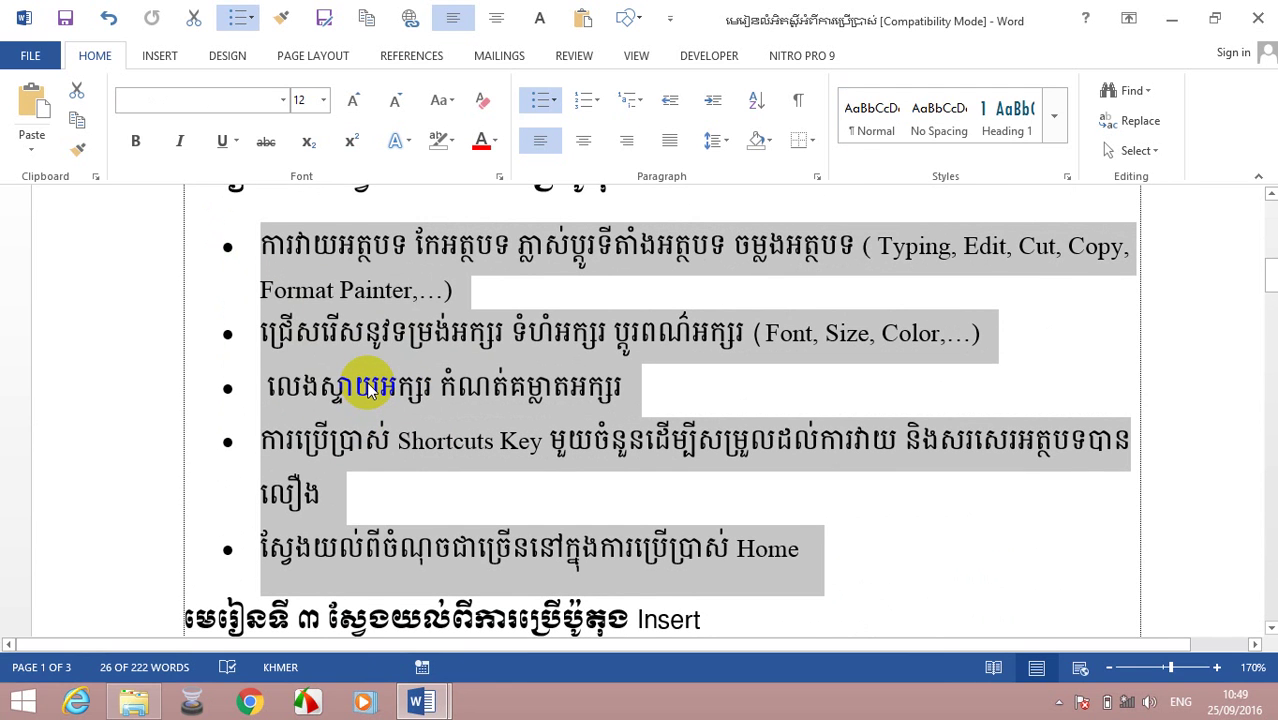
scroll(368, 390, up, 2)
scroll(366, 381, down, 3)
scroll(280, 393, down, 2)
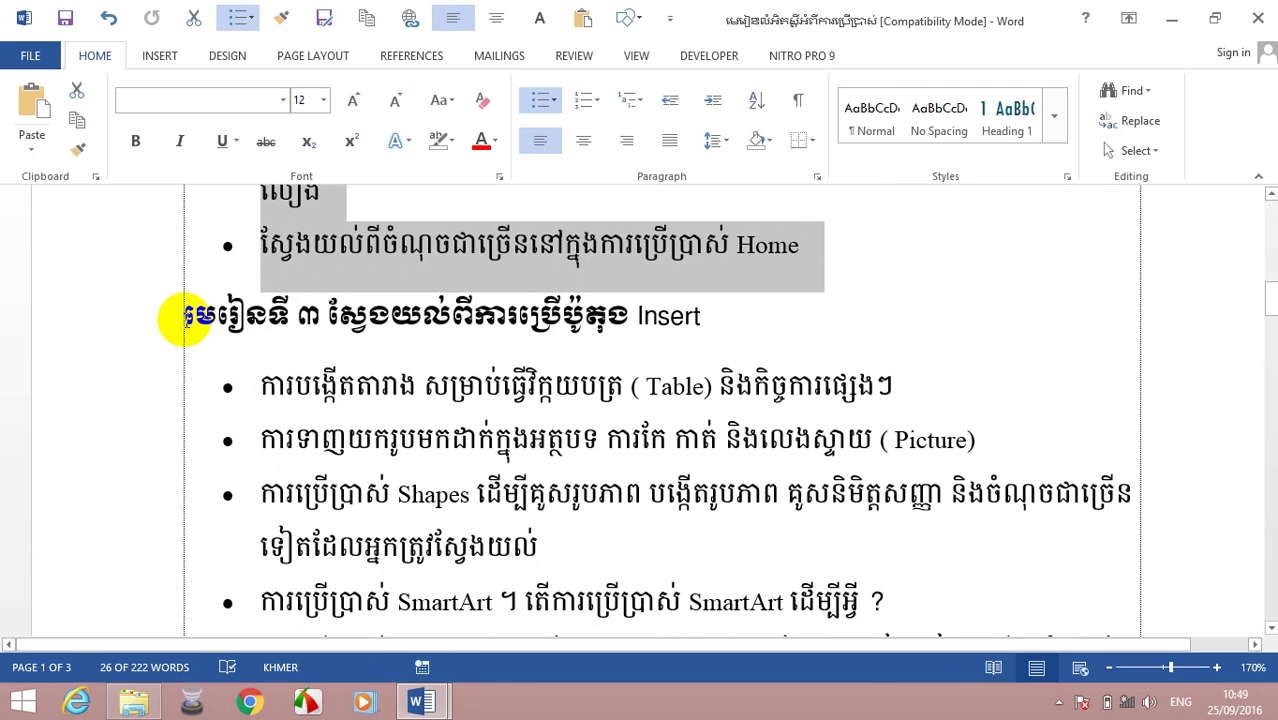
click(185, 316)
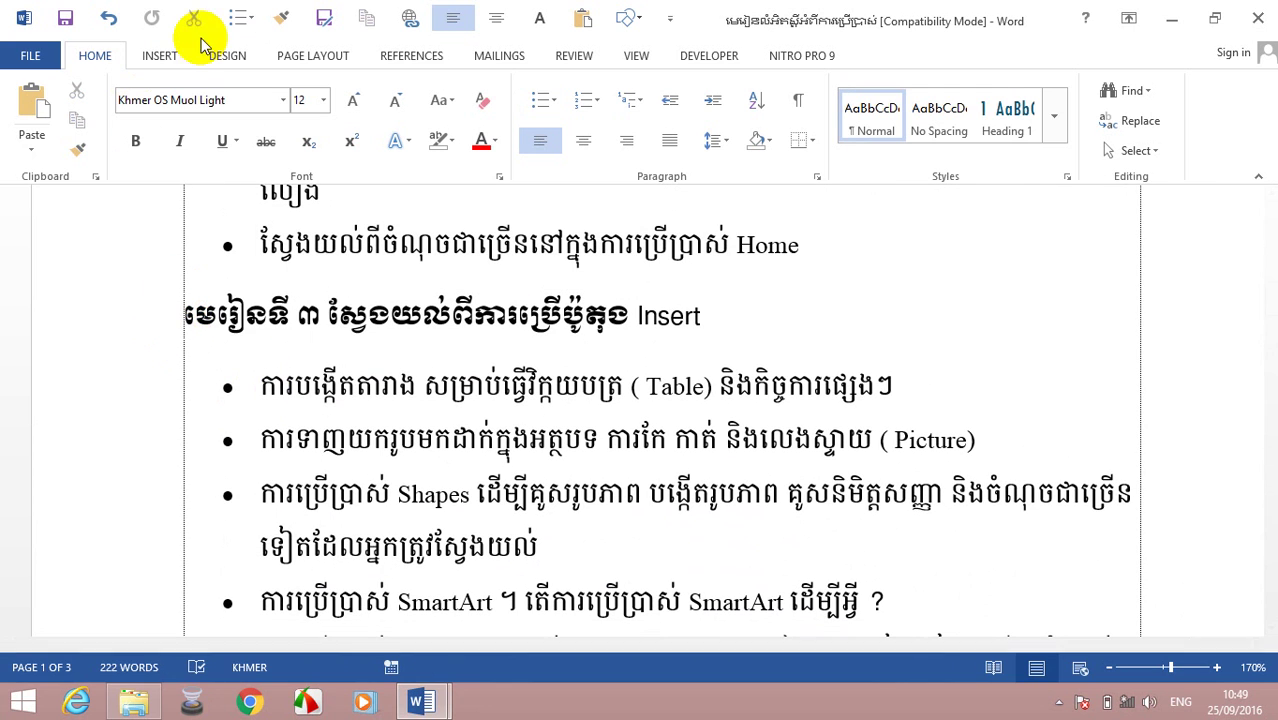
click(162, 57)
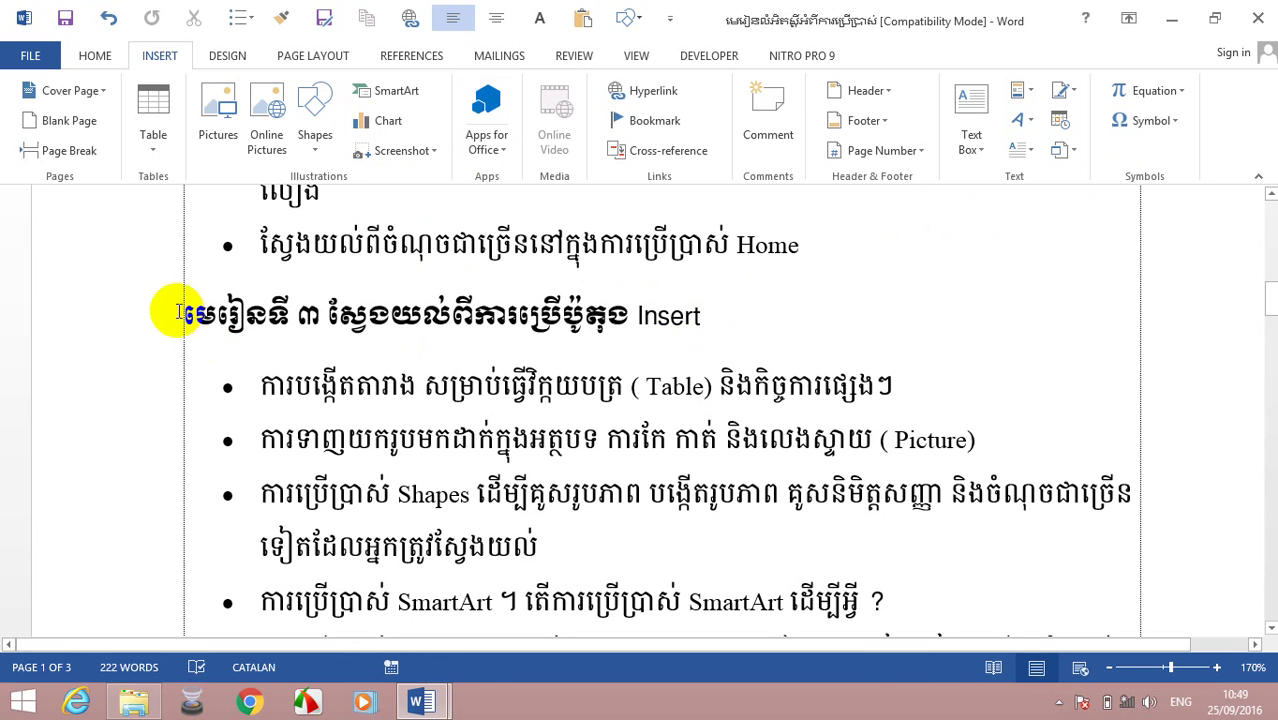
drag(174, 313, 697, 318)
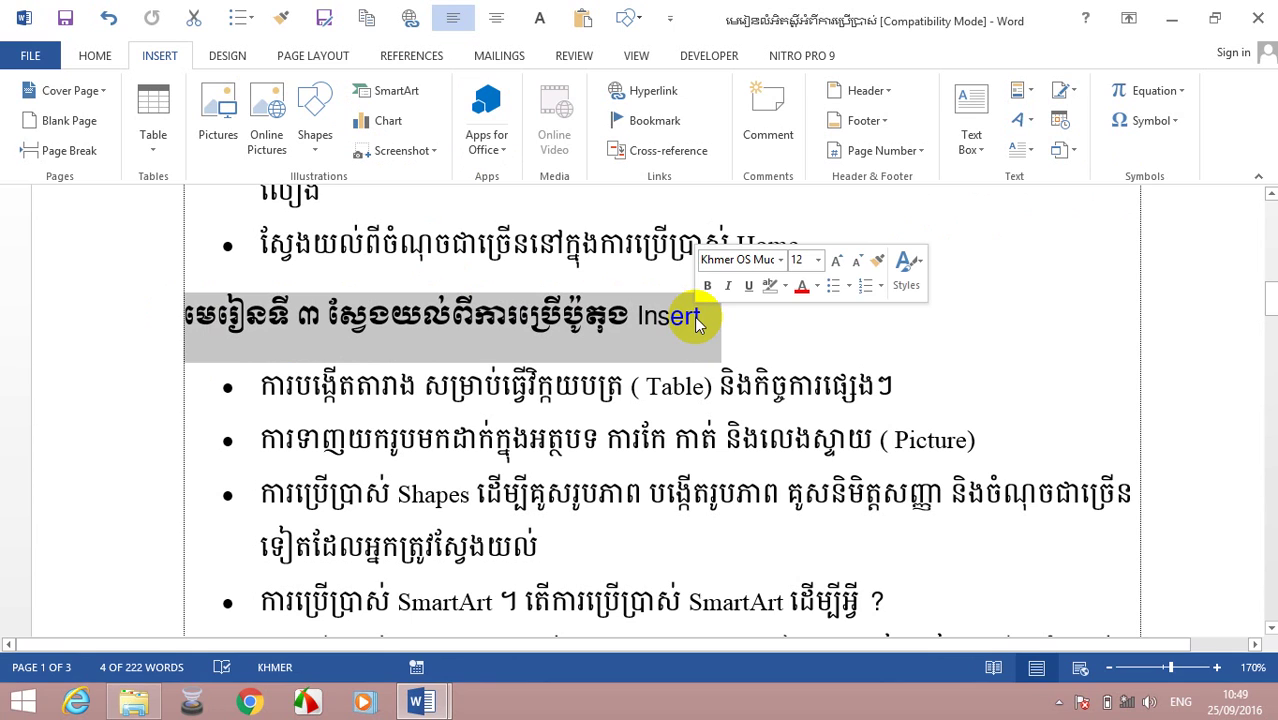